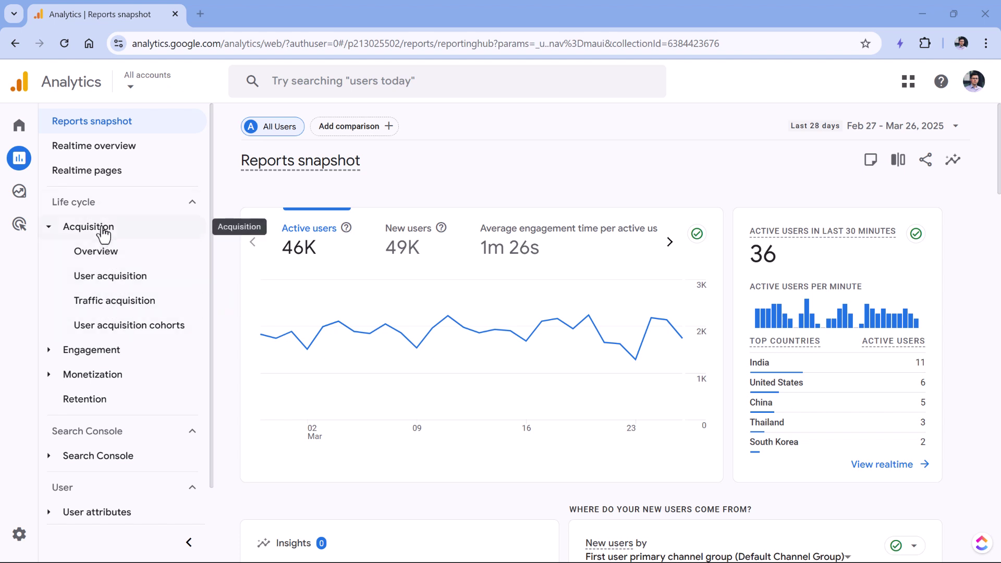
Open the Traffic acquisition report and review the channel group table across to the Total revenue column
{"action": "left_click", "coordinate": [115, 309]}
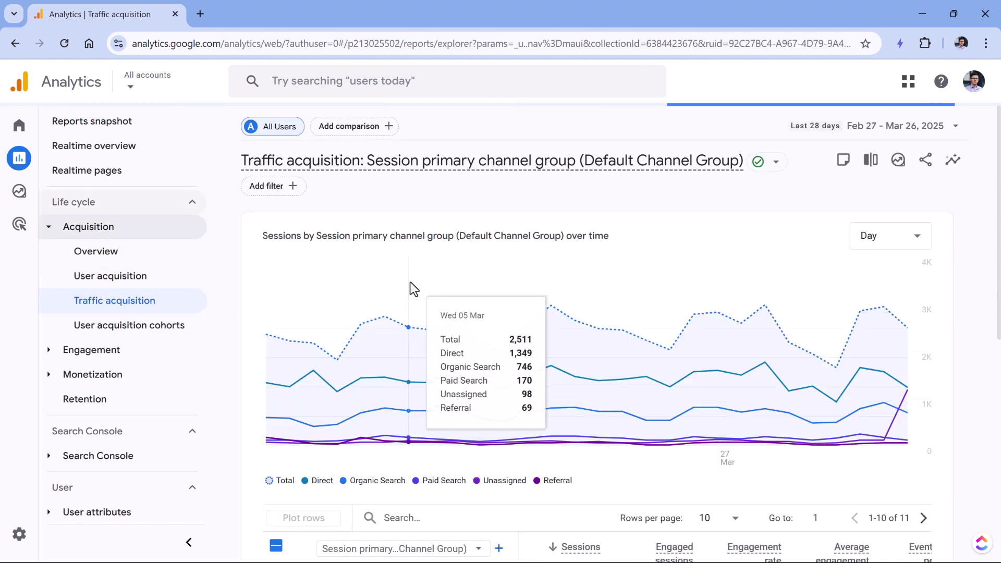
{"action": "scroll", "coordinate": [410, 283], "scroll_direction": "down", "scroll_amount": 8}
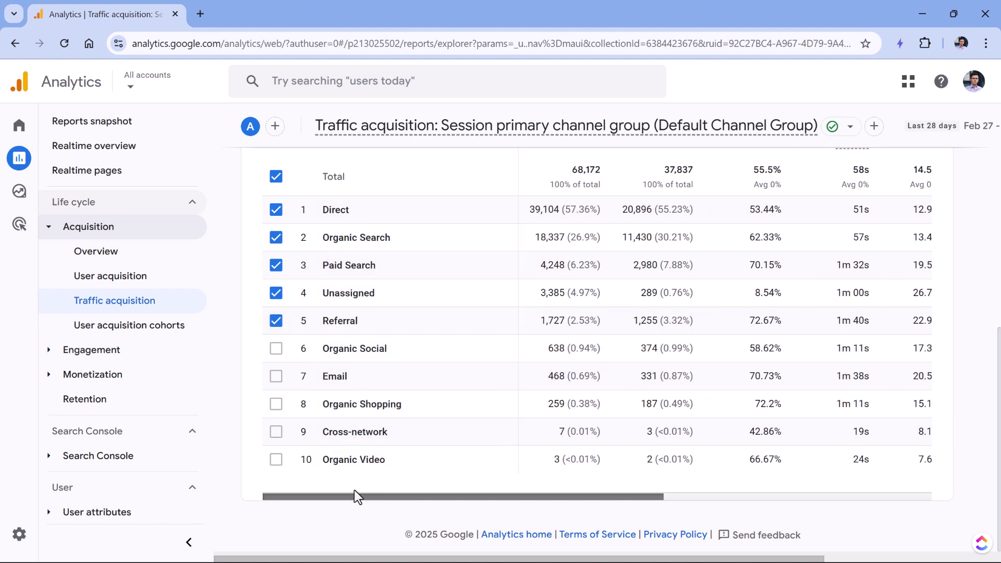
{"action": "scroll", "coordinate": [563, 343], "scroll_direction": "up", "scroll_amount": 2}
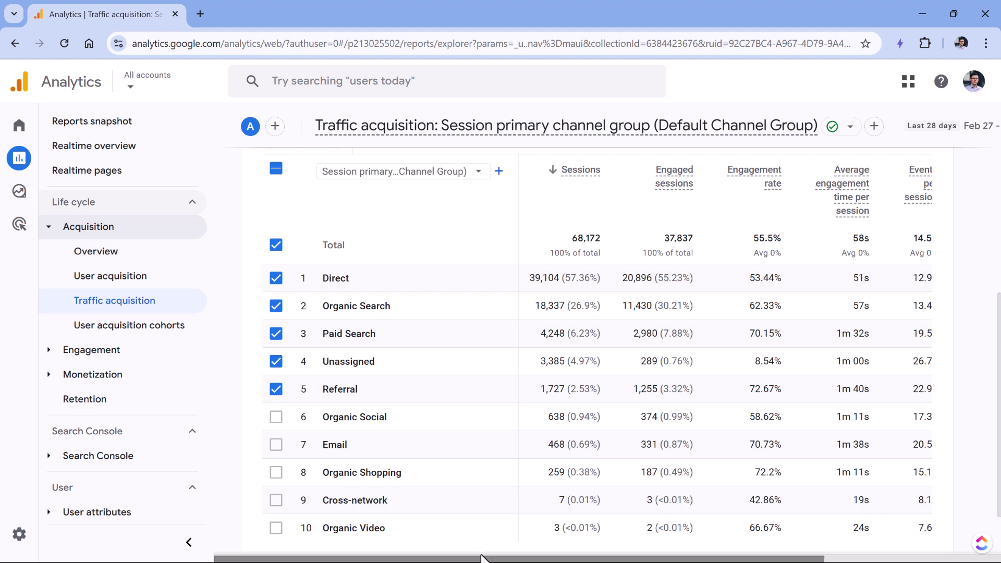
{"action": "scroll", "coordinate": [483, 460], "scroll_direction": "down", "scroll_amount": 2}
{"action": "left_click_drag", "start_coordinate": [432, 495], "coordinate": [712, 495]}
{"action": "scroll", "coordinate": [729, 397], "scroll_direction": "up", "scroll_amount": 2}
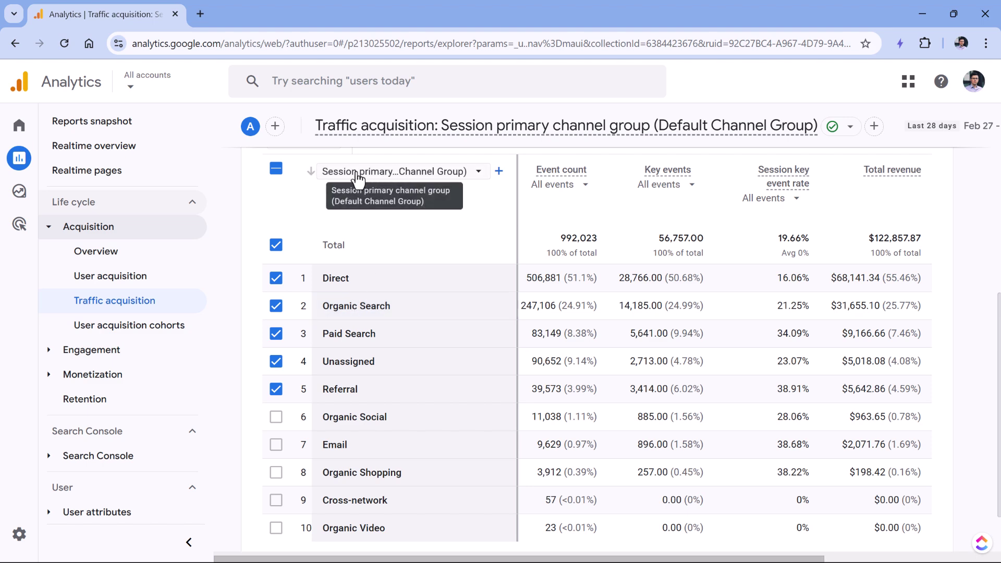
Change the table's primary dimension to Session source / medium and filter its rows by "/ organic"
{"action": "left_click", "coordinate": [405, 176]}
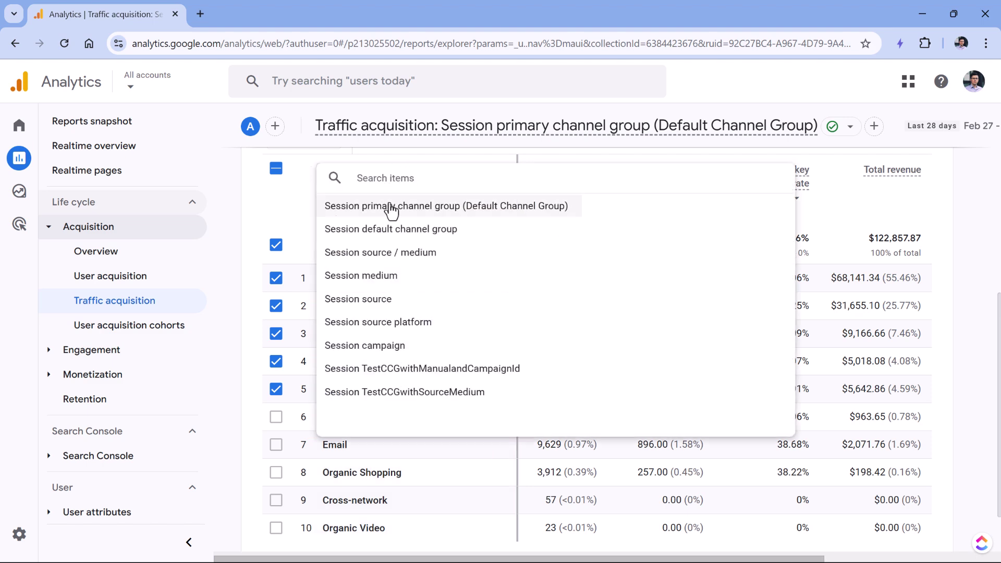
{"action": "left_click", "coordinate": [389, 258]}
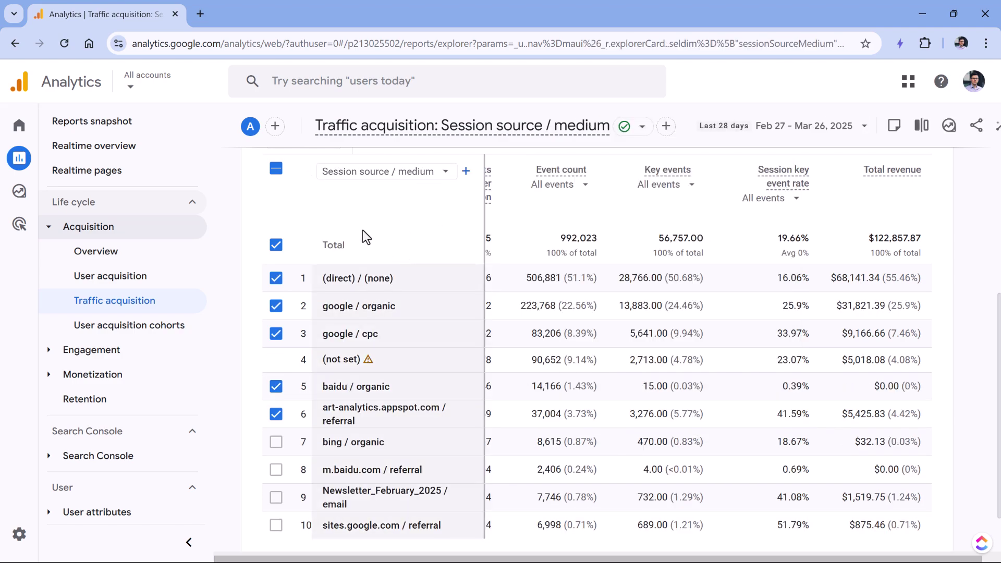
{"action": "scroll", "coordinate": [345, 302], "scroll_direction": "up", "scroll_amount": 4}
{"action": "left_click", "coordinate": [423, 348]}
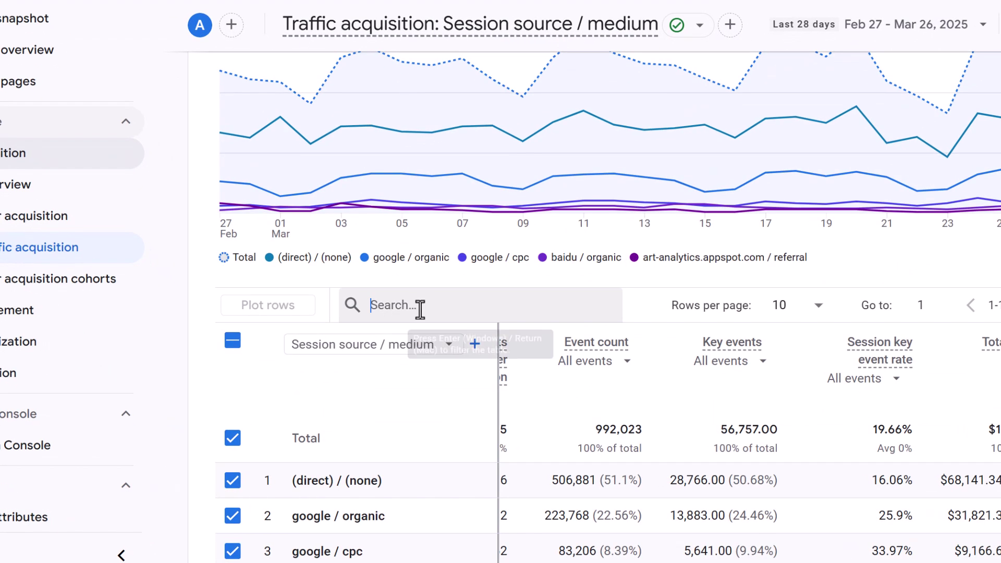
{"action": "type", "text": "/ organic"}
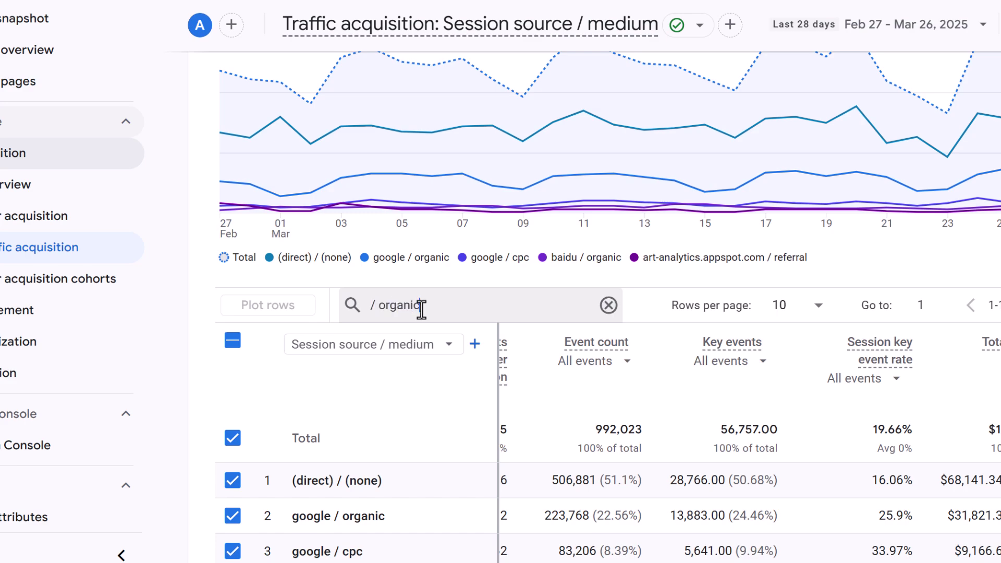
{"action": "scroll", "coordinate": [422, 237], "scroll_direction": "down", "scroll_amount": 5}
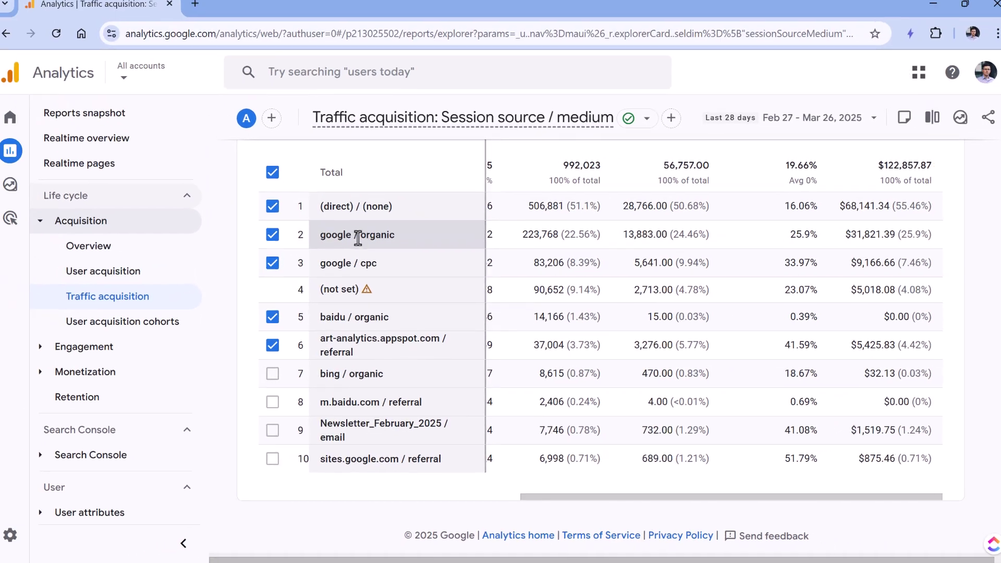
{"action": "scroll", "coordinate": [316, 260], "scroll_direction": "up", "scroll_amount": 1}
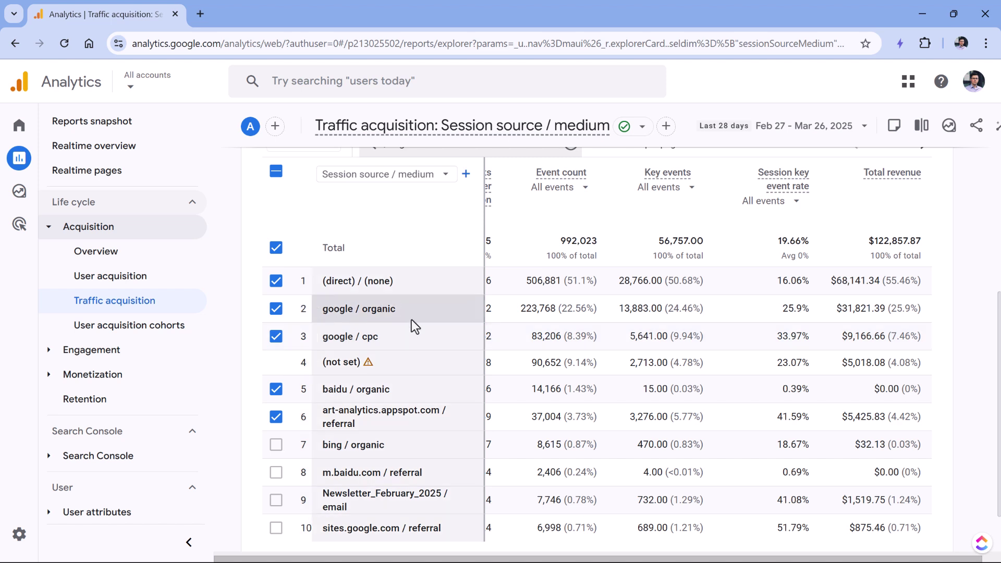
{"action": "left_click_drag", "start_coordinate": [353, 312], "coordinate": [395, 311]}
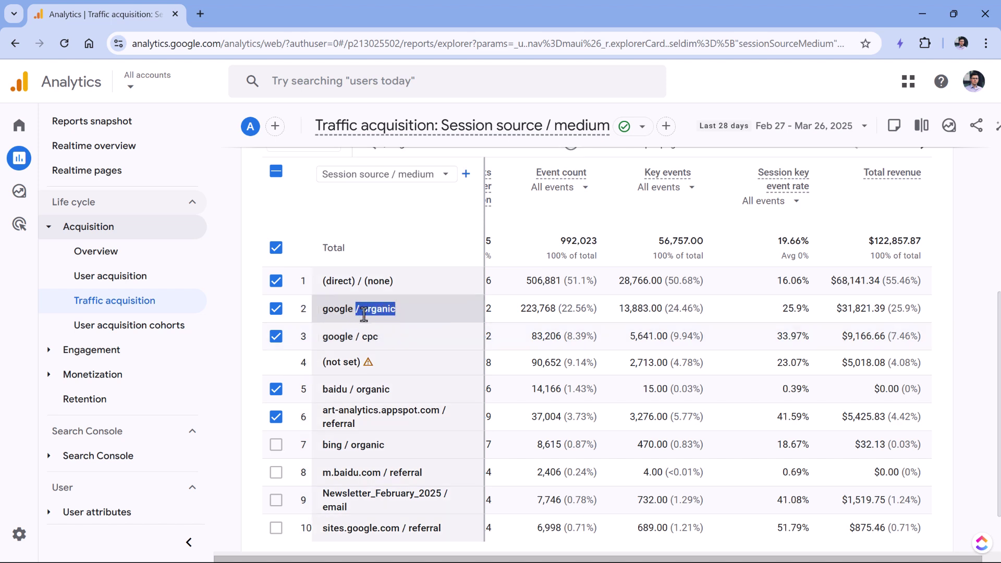
{"action": "left_click_drag", "start_coordinate": [371, 293], "coordinate": [439, 279]}
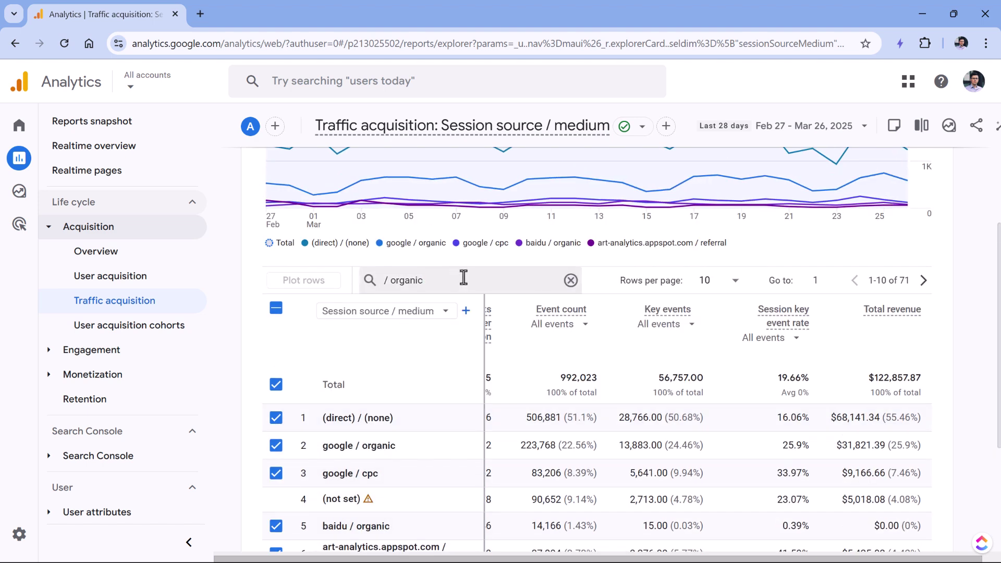
{"action": "scroll", "coordinate": [422, 349], "scroll_direction": "down", "scroll_amount": 1}
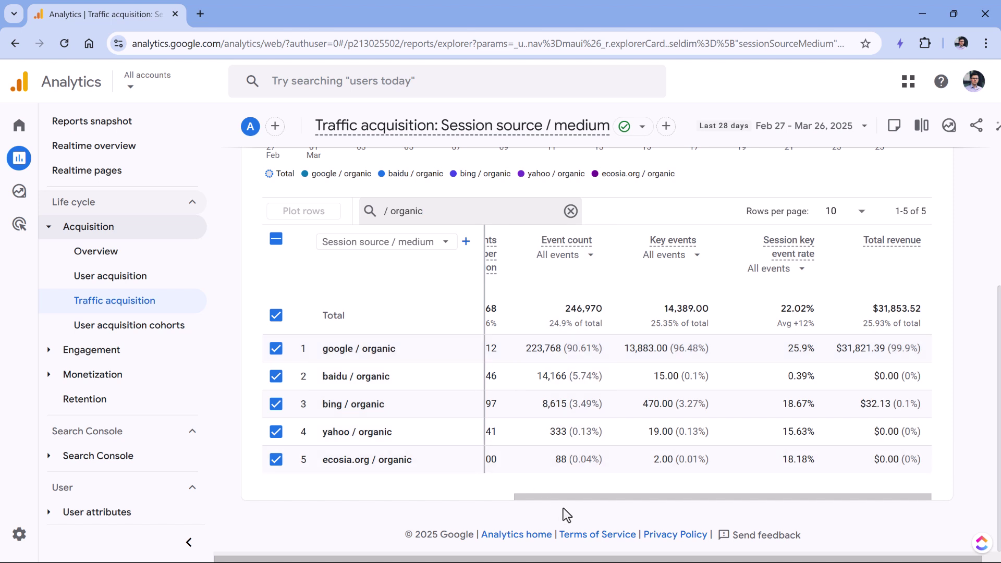
{"action": "left_click_drag", "start_coordinate": [595, 496], "coordinate": [335, 483]}
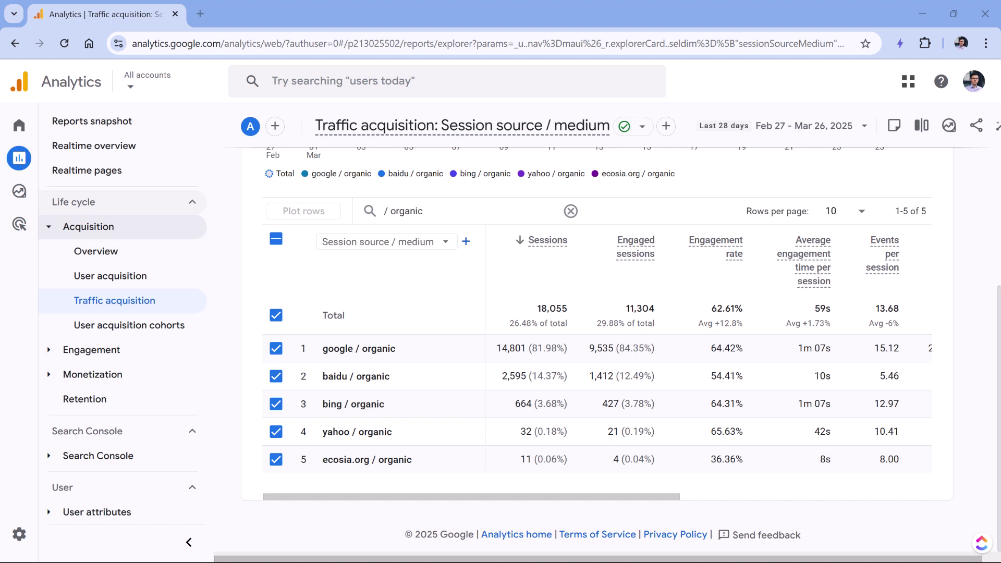
Set the primary dimension back to Session primary channel group (Default Channel Group) and clear the table's search filter
{"action": "left_click", "coordinate": [381, 242]}
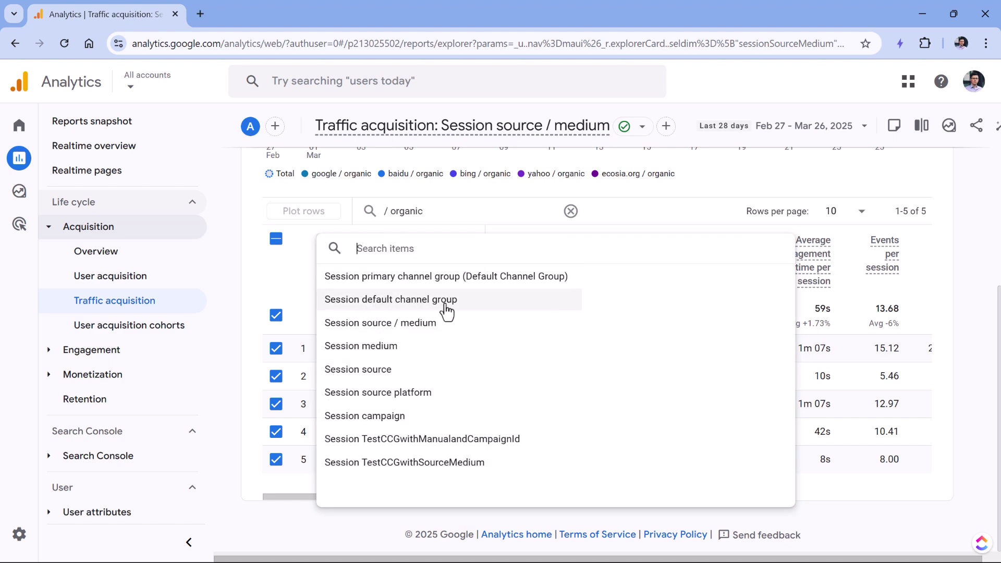
{"action": "left_click", "coordinate": [391, 277]}
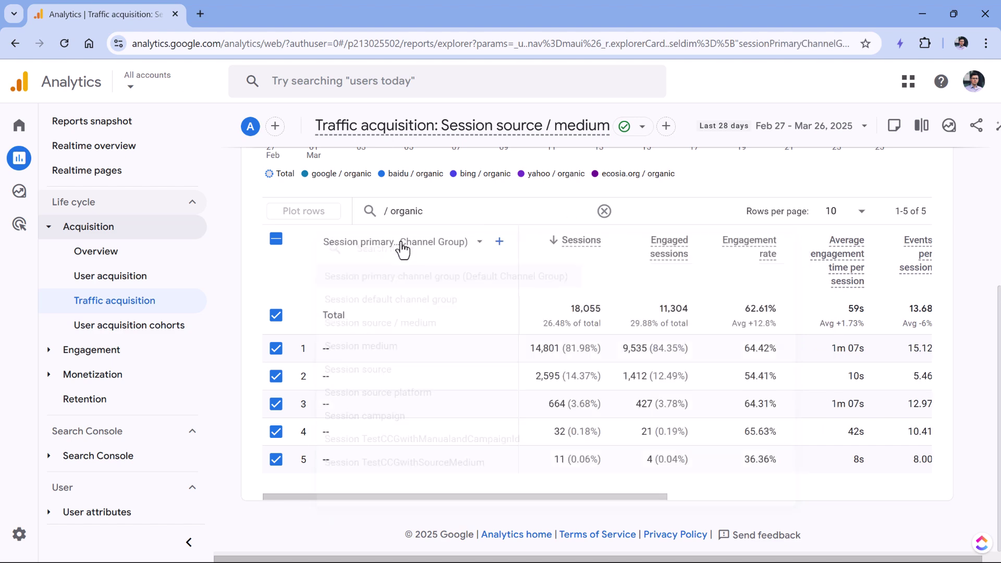
{"action": "left_click", "coordinate": [603, 211]}
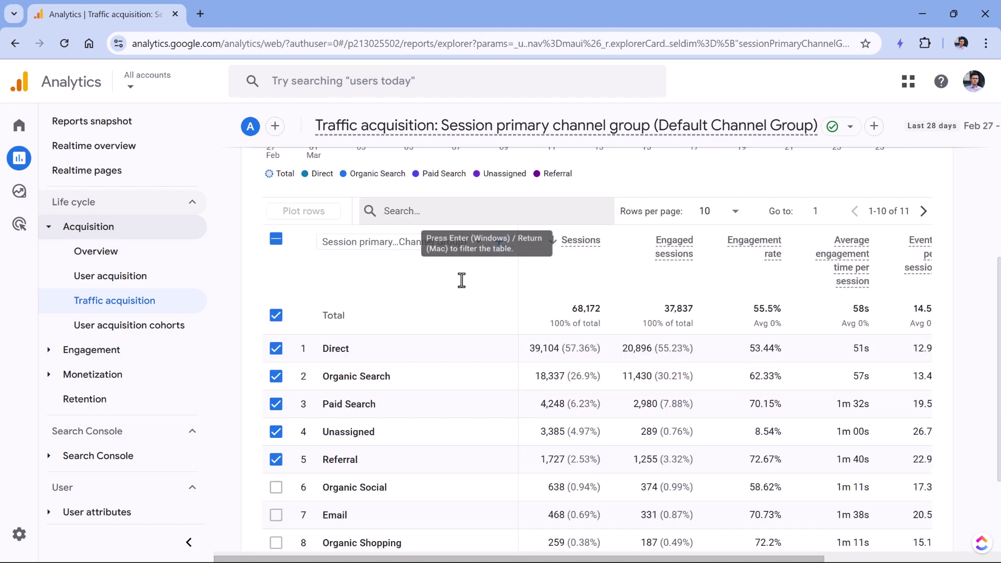
Add Landing page + query string as the table's secondary dimension
{"action": "left_click", "coordinate": [499, 245]}
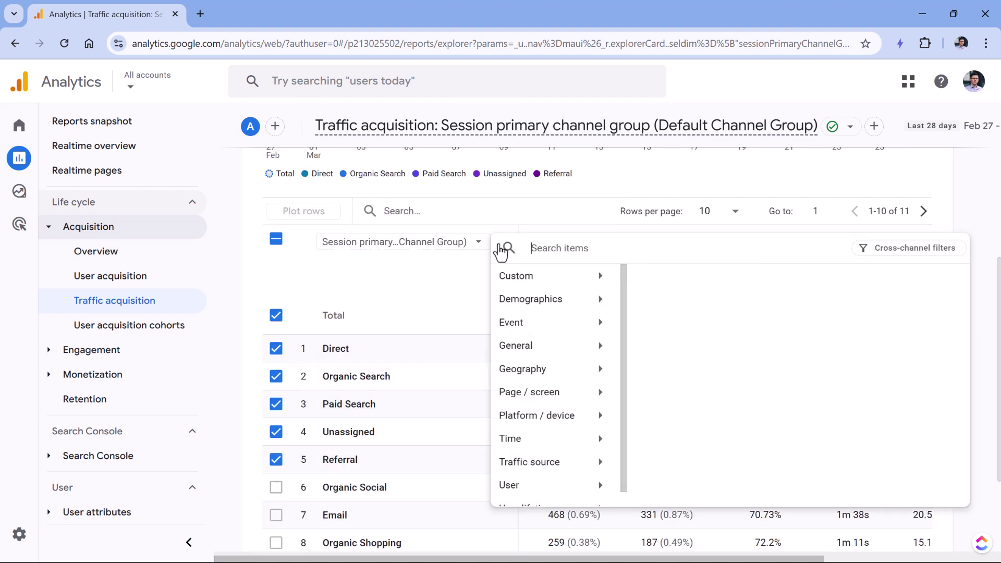
{"action": "left_click", "coordinate": [554, 248]}
{"action": "type", "text": "land"}
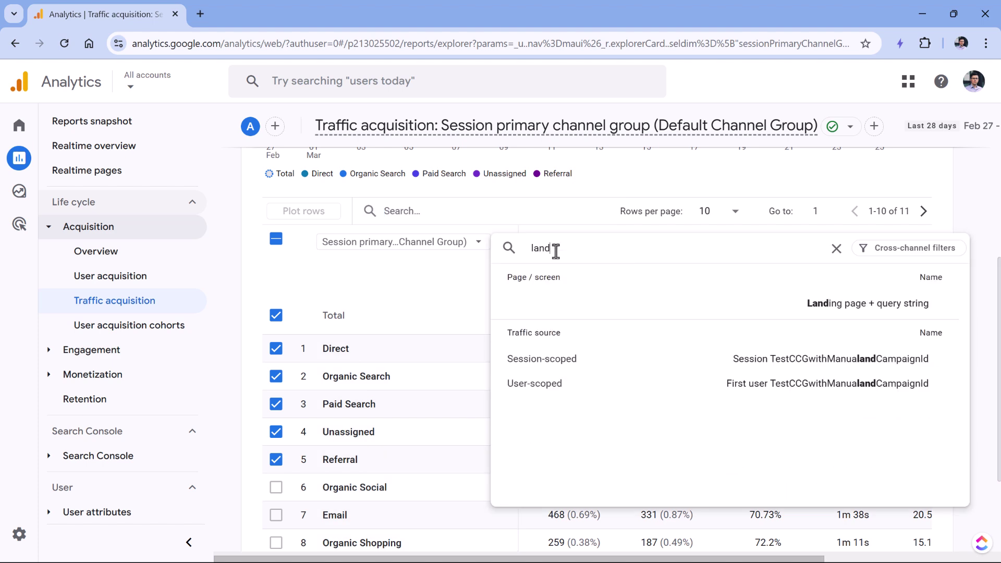
{"action": "type", "text": "ing"}
{"action": "left_click", "coordinate": [643, 312]}
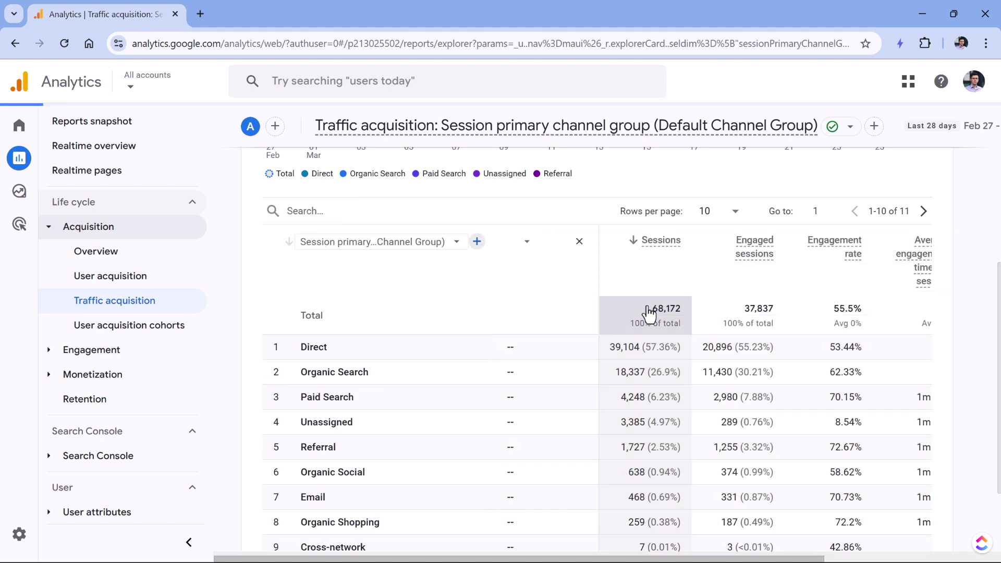
Filter the table by "organic search" and review the landing pages with their session and engagement metrics
{"action": "left_click", "coordinate": [329, 211]}
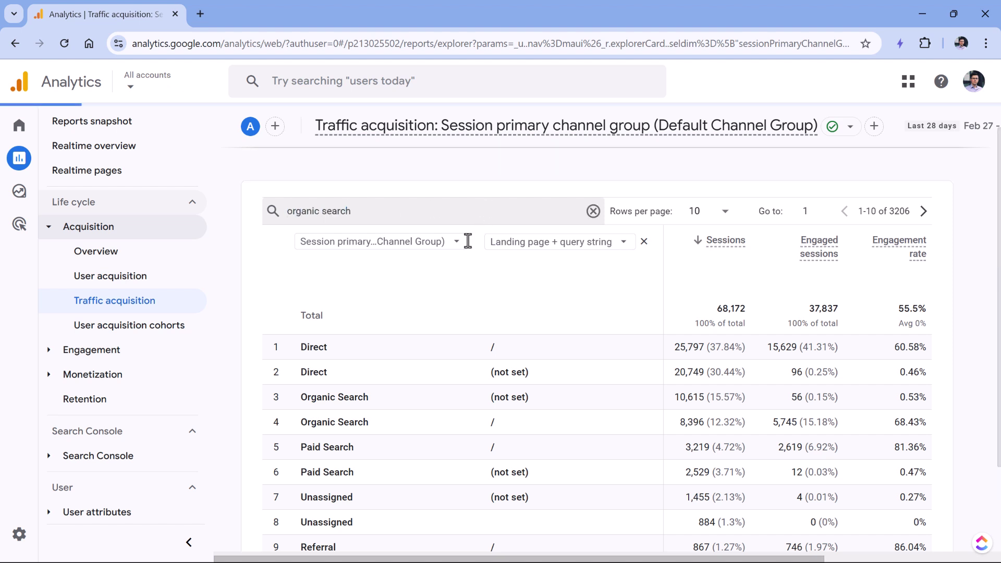
{"action": "key", "text": "Return"}
{"action": "scroll", "coordinate": [470, 292], "scroll_direction": "down", "scroll_amount": 3}
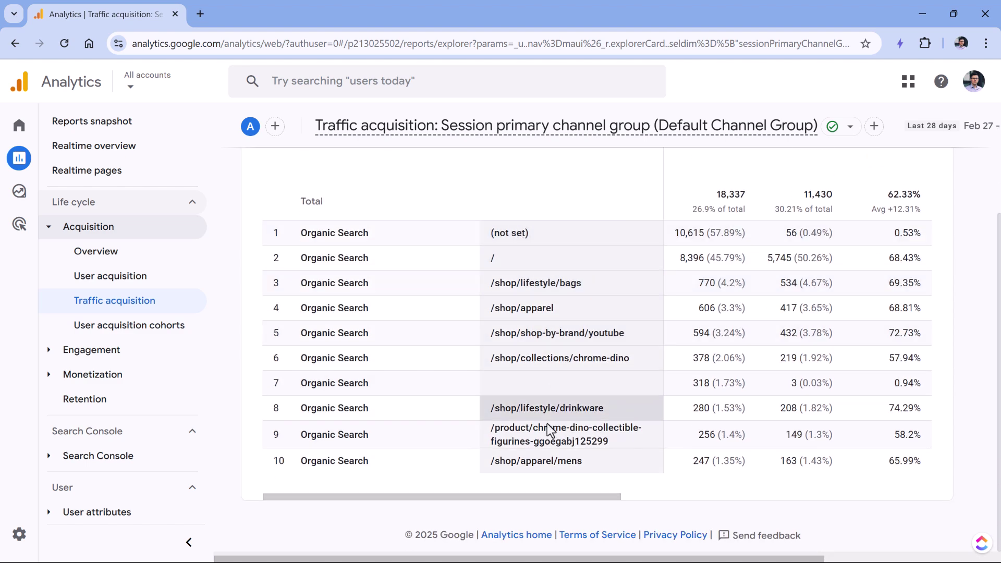
{"action": "scroll", "coordinate": [495, 292], "scroll_direction": "up", "scroll_amount": 1}
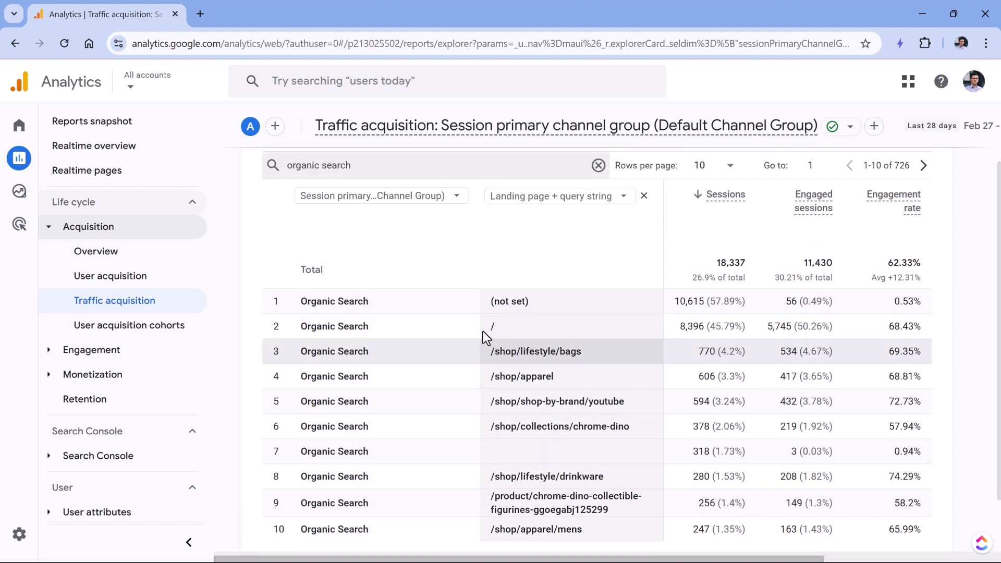
{"action": "scroll", "coordinate": [336, 298], "scroll_direction": "down", "scroll_amount": 1}
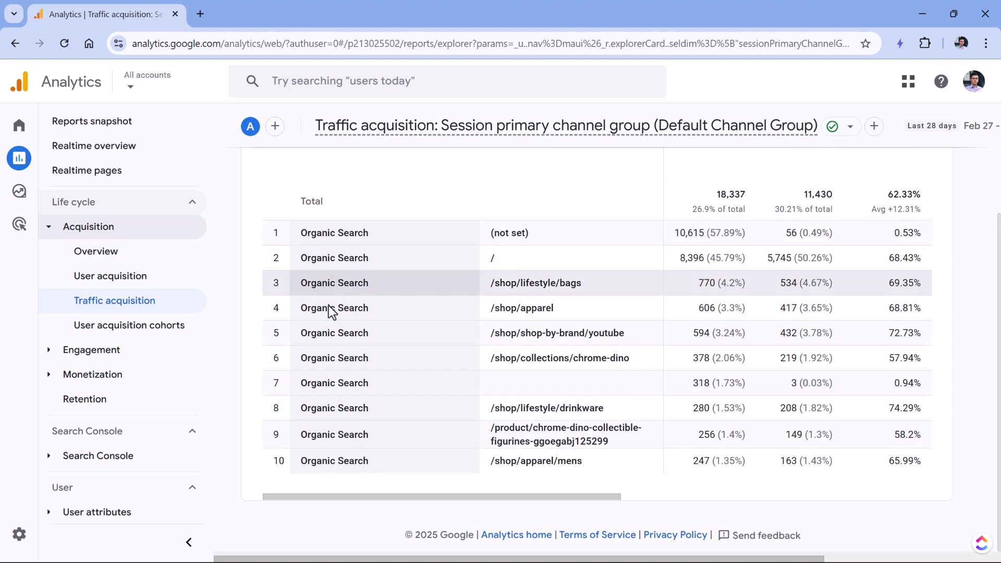
{"action": "scroll", "coordinate": [547, 333], "scroll_direction": "up", "scroll_amount": 1}
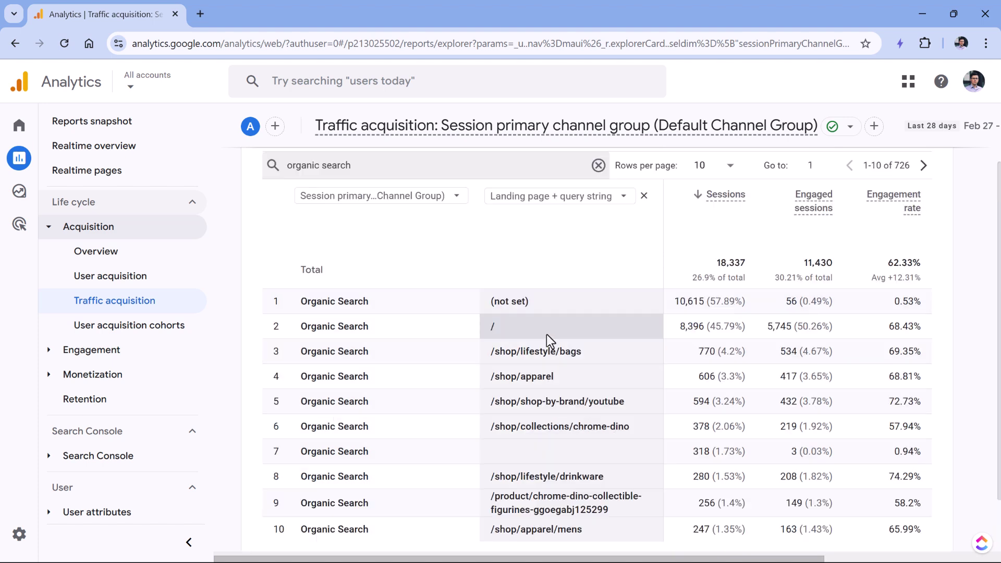
{"action": "scroll", "coordinate": [542, 335], "scroll_direction": "down", "scroll_amount": 1}
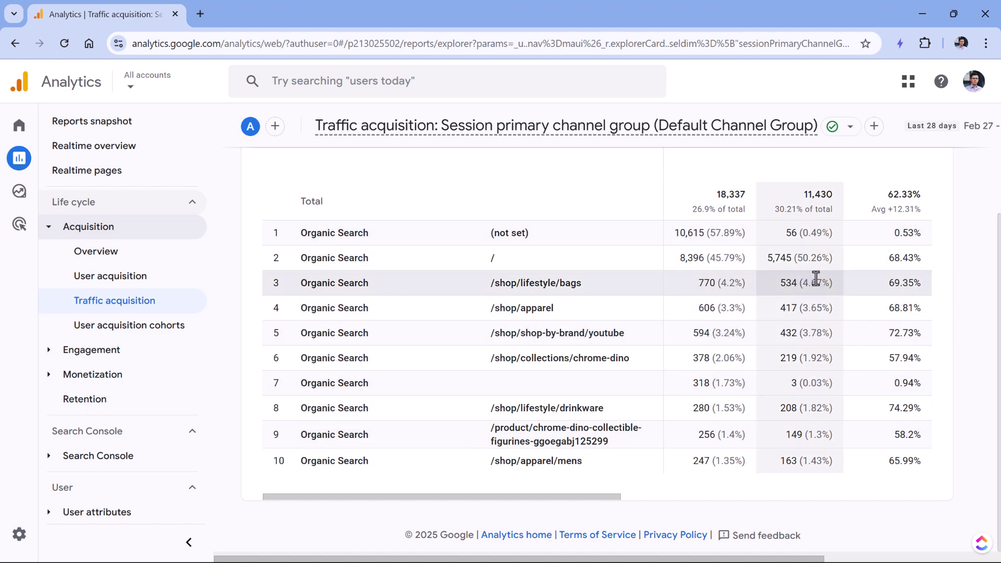
{"action": "key", "text": "ctrl+minus"}
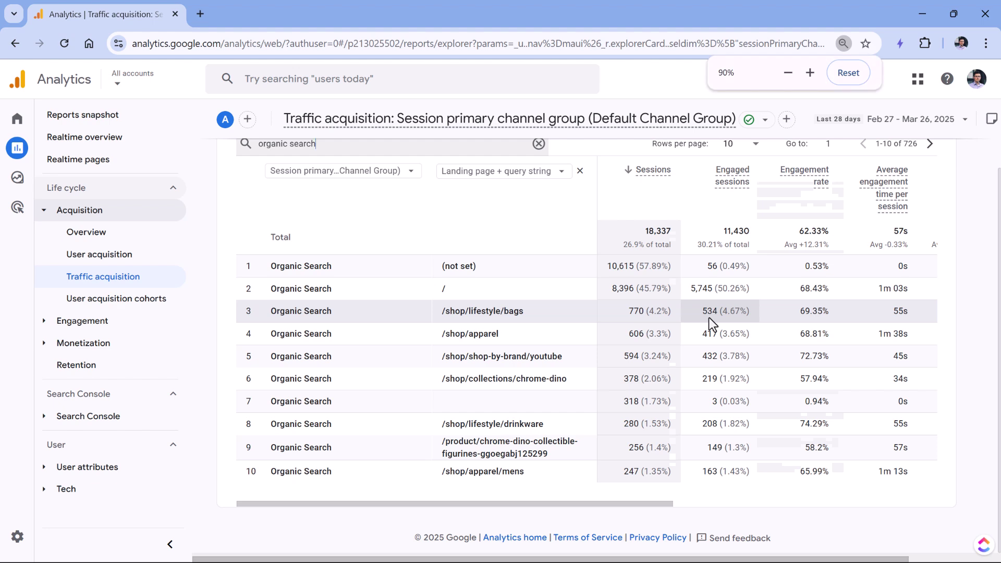
{"action": "key", "text": "ctrl+minus"}
{"action": "mouse_move", "coordinate": [607, 519]}
{"action": "left_mouse_down"}
{"action": "mouse_move", "coordinate": [753, 520]}
{"action": "mouse_move", "coordinate": [607, 519]}
{"action": "left_mouse_up"}
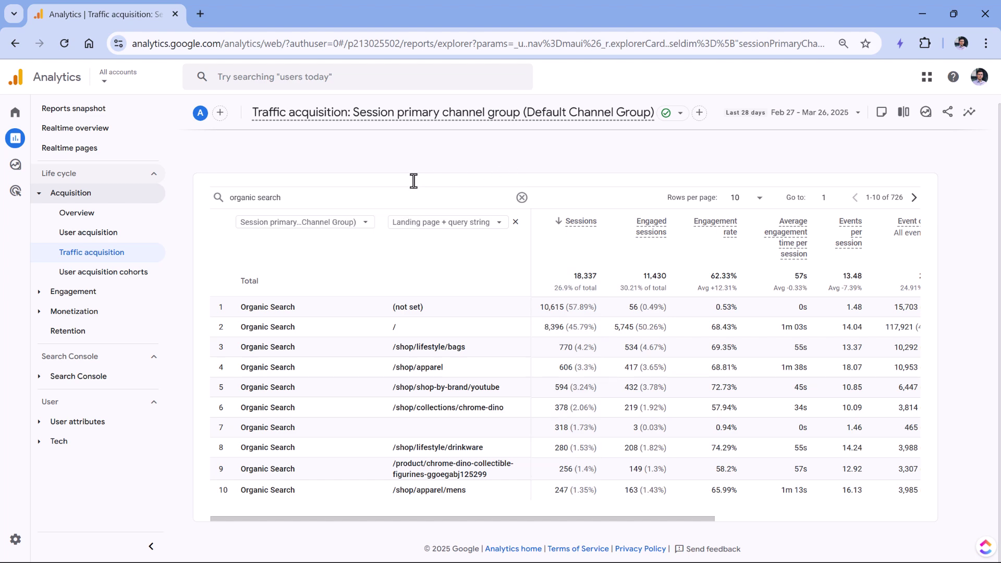
{"action": "key", "text": "ctrl+plus"}
{"action": "key", "text": "ctrl+plus"}
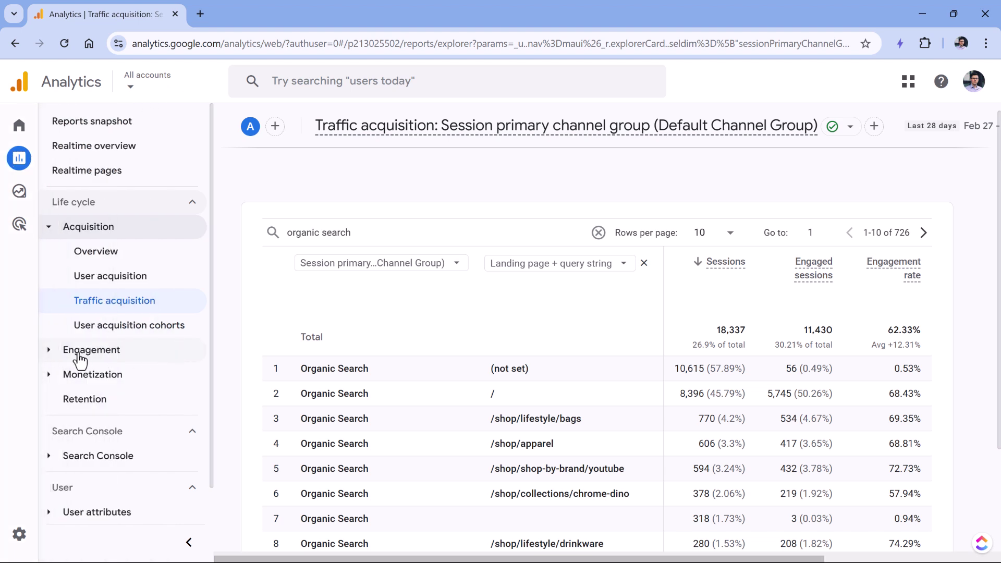
Open the Landing page report under Engagement and look over its table of landing pages
{"action": "left_click", "coordinate": [51, 351]}
{"action": "scroll", "coordinate": [101, 355], "scroll_direction": "down", "scroll_amount": 1}
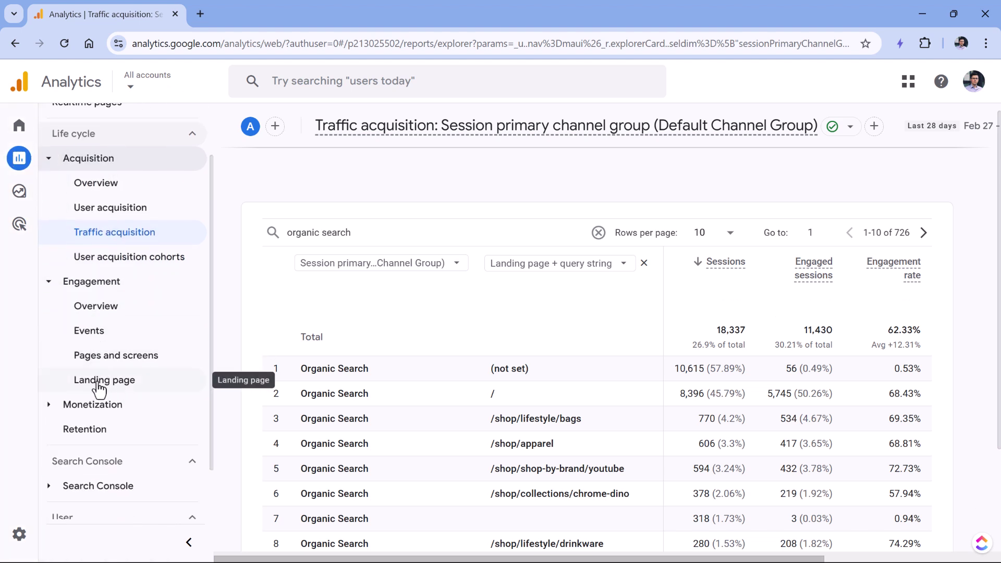
{"action": "left_click", "coordinate": [103, 387]}
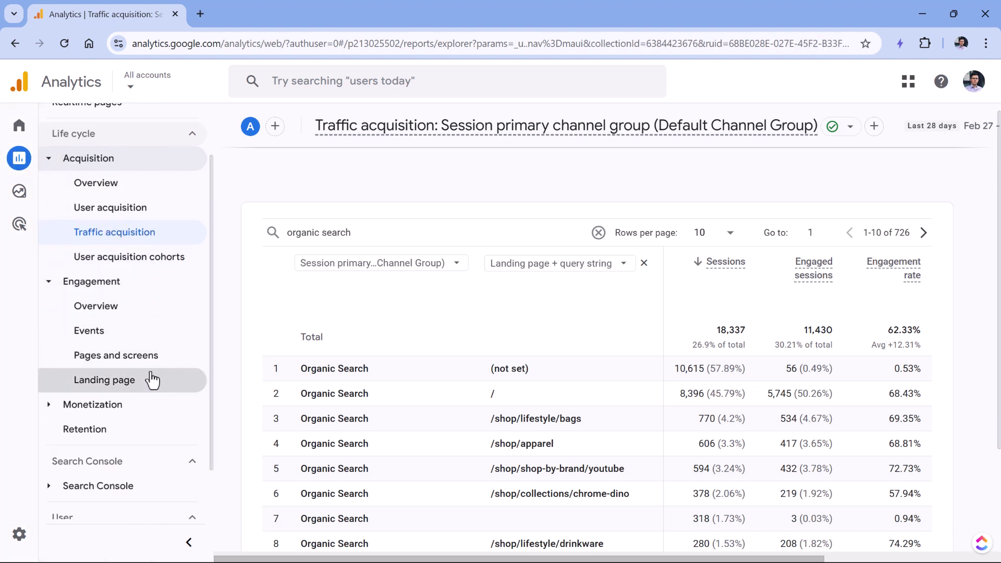
{"action": "scroll", "coordinate": [478, 262], "scroll_direction": "down", "scroll_amount": 8}
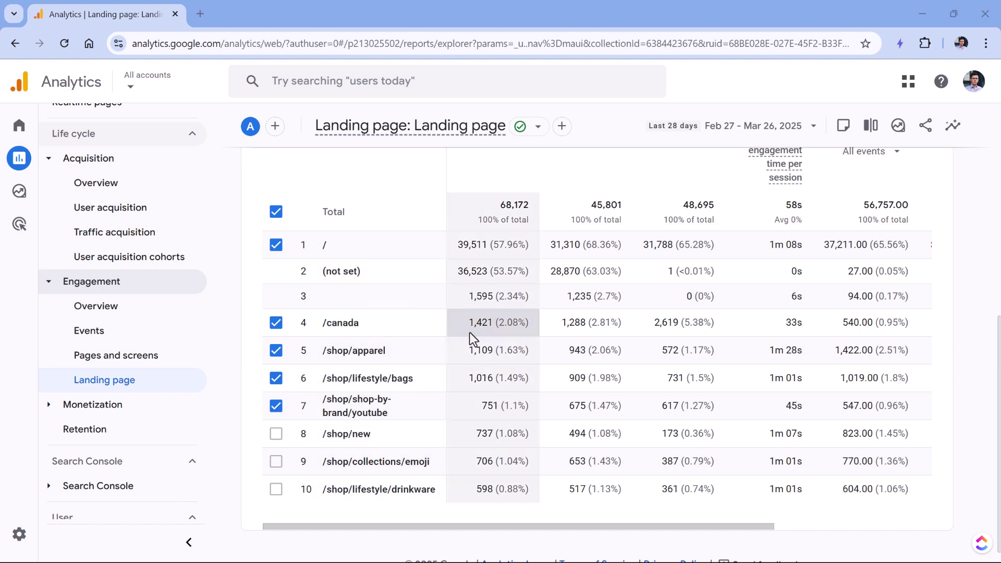
{"action": "scroll", "coordinate": [477, 365], "scroll_direction": "up", "scroll_amount": 6}
{"action": "scroll", "coordinate": [486, 401], "scroll_direction": "up", "scroll_amount": 2}
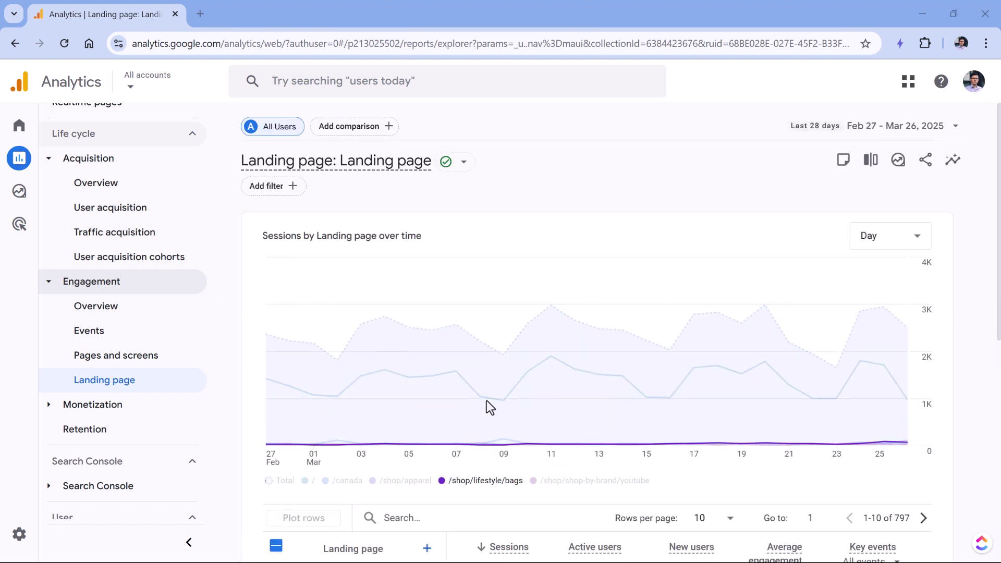
Start a report filter on the Landing page report with Session source / medium as the condition's dimension
{"action": "left_click", "coordinate": [278, 186]}
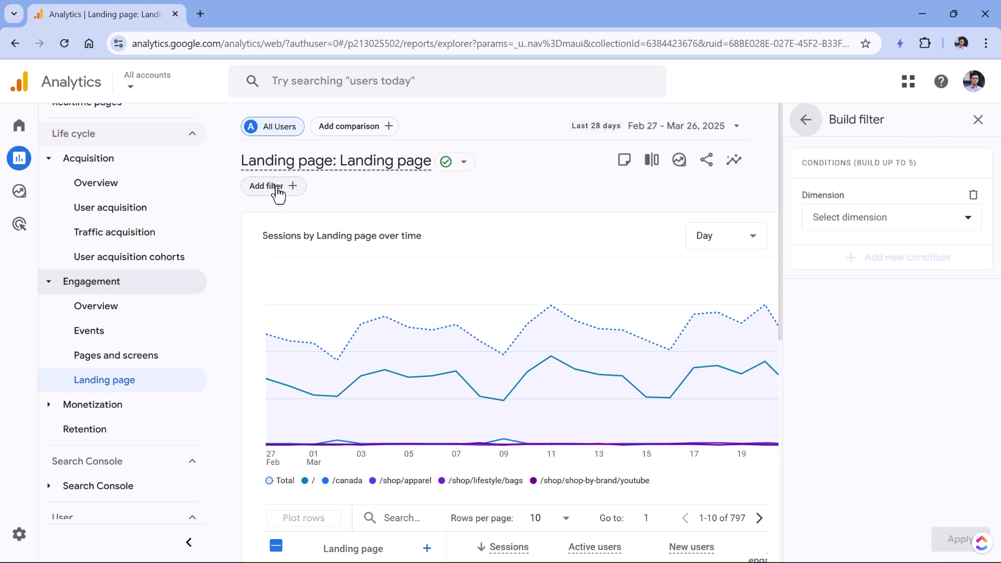
{"action": "left_click", "coordinate": [879, 215]}
{"action": "type", "text": "session source"}
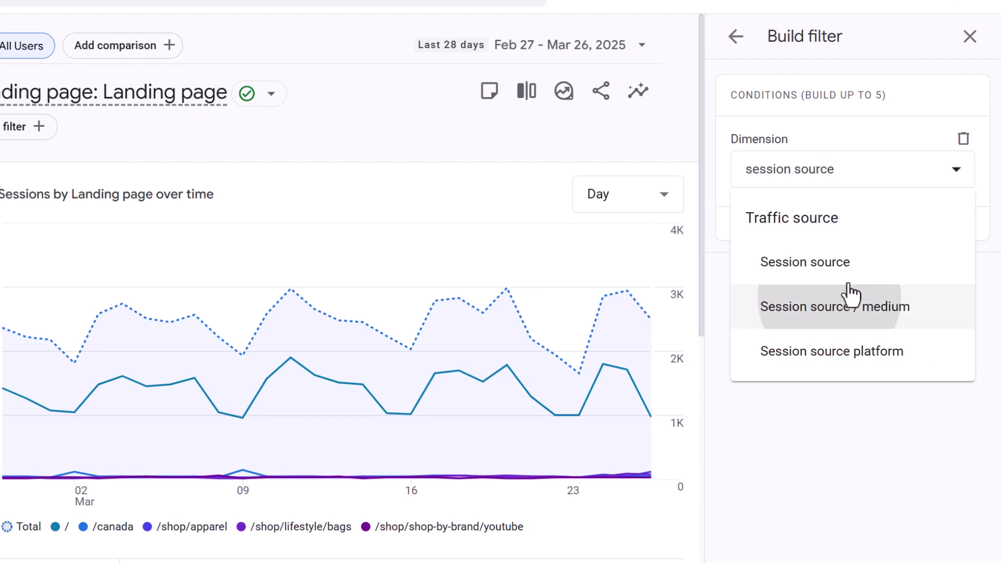
{"action": "left_click", "coordinate": [787, 305]}
Set the Session source / medium condition's match type to contains and its value to "/ organic"
{"action": "left_click", "coordinate": [829, 247]}
{"action": "scroll", "coordinate": [803, 417], "scroll_direction": "down", "scroll_amount": 2}
{"action": "scroll", "coordinate": [806, 436], "scroll_direction": "down", "scroll_amount": 1}
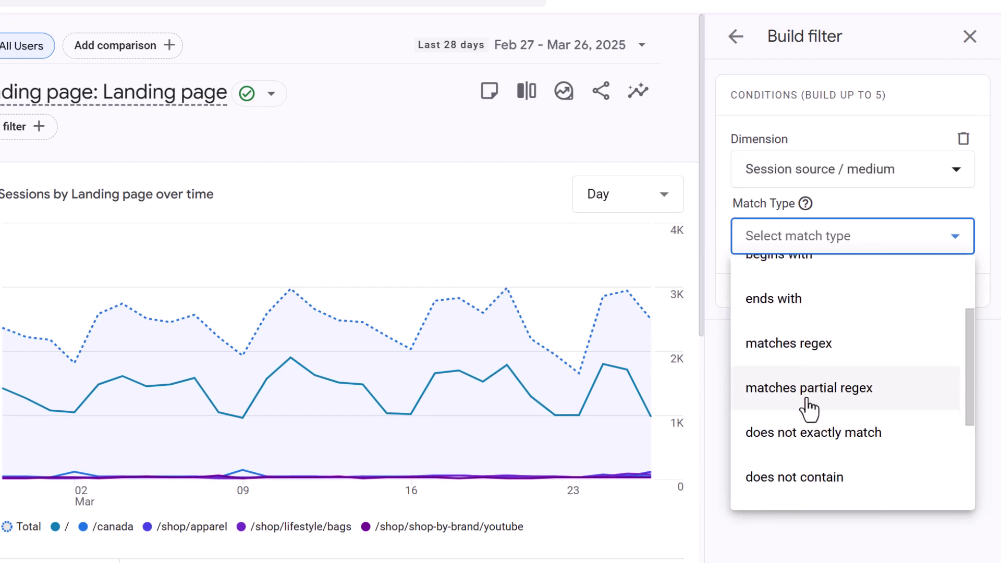
{"action": "scroll", "coordinate": [808, 375], "scroll_direction": "up", "scroll_amount": 3}
{"action": "left_click", "coordinate": [811, 328]}
{"action": "left_click", "coordinate": [852, 302]}
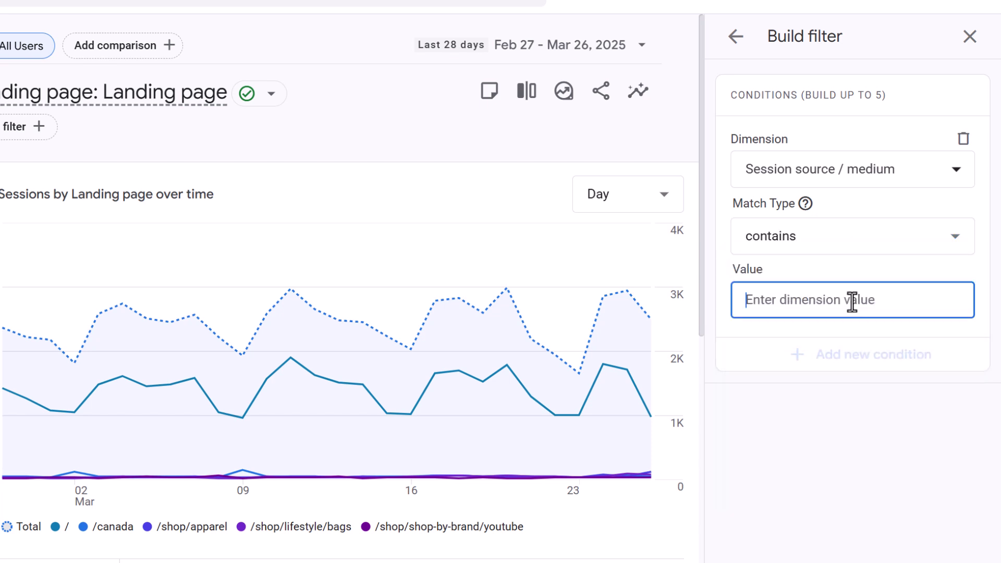
{"action": "type", "text": "o"}
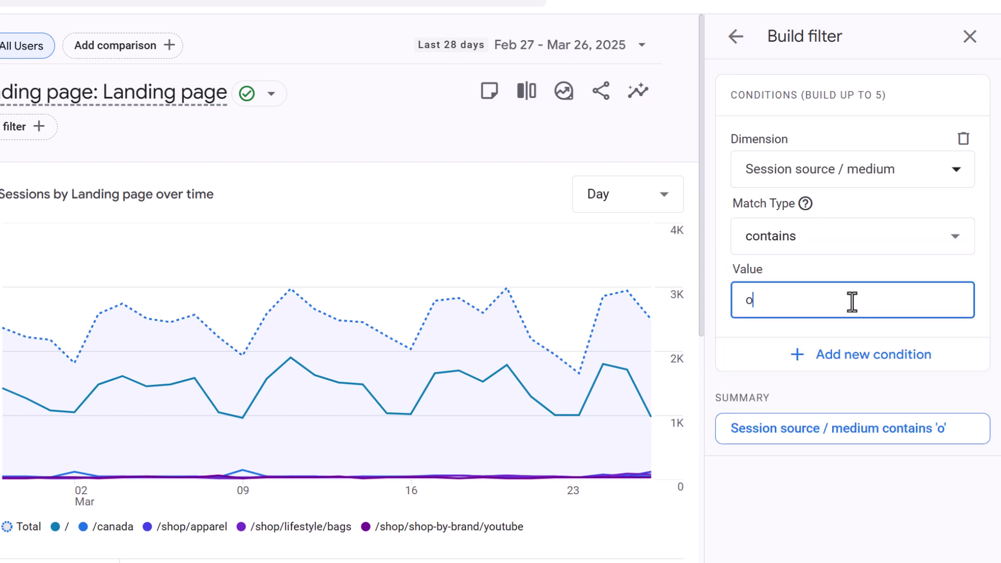
{"action": "type", "text": "rganic"}
{"action": "key", "text": "Home"}
{"action": "type", "text": "/"}
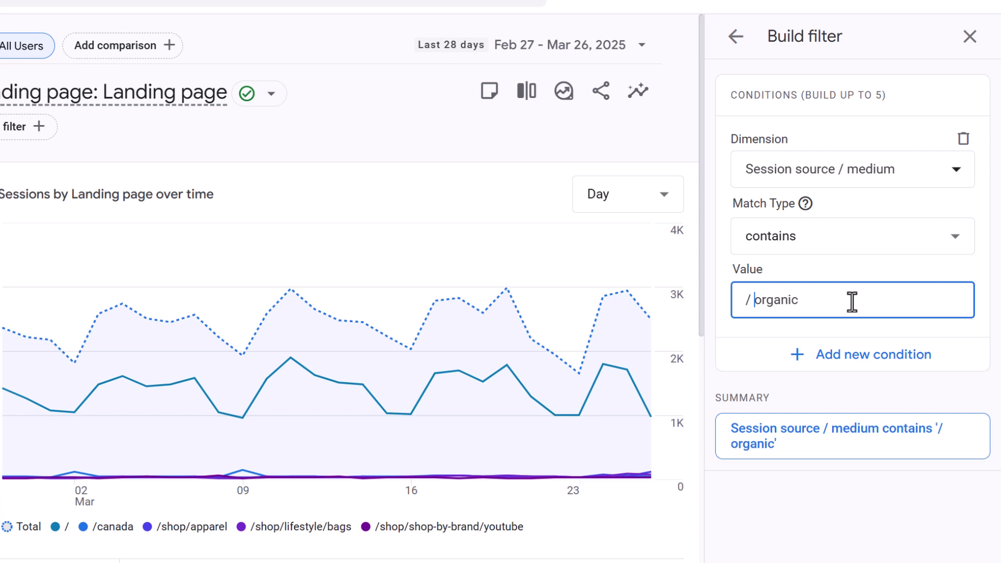
Change the filter condition's dimension to Session default channel group with the match type exactly matches
{"action": "left_click", "coordinate": [876, 169]}
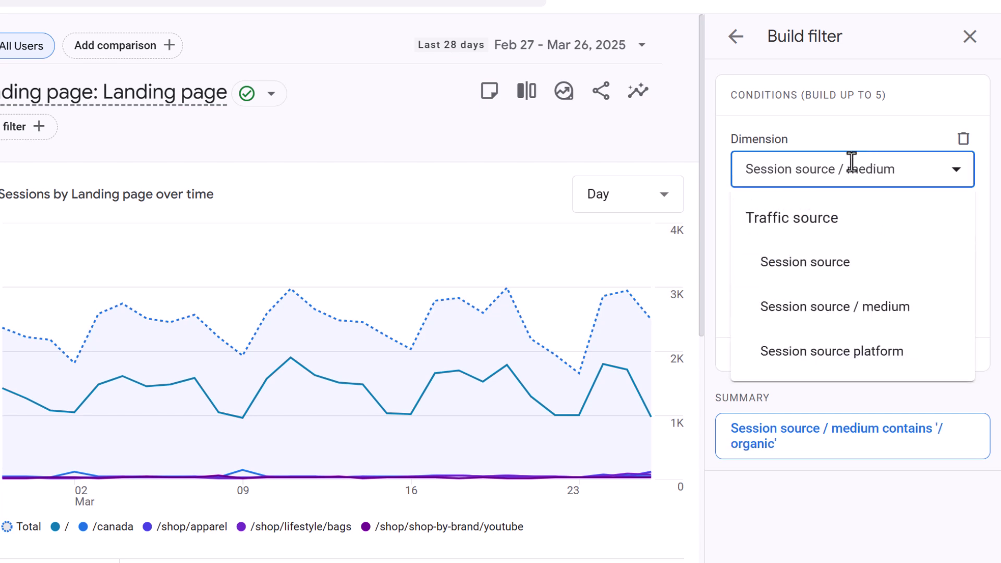
{"action": "triple_click", "coordinate": [823, 180]}
{"action": "type", "text": "se"}
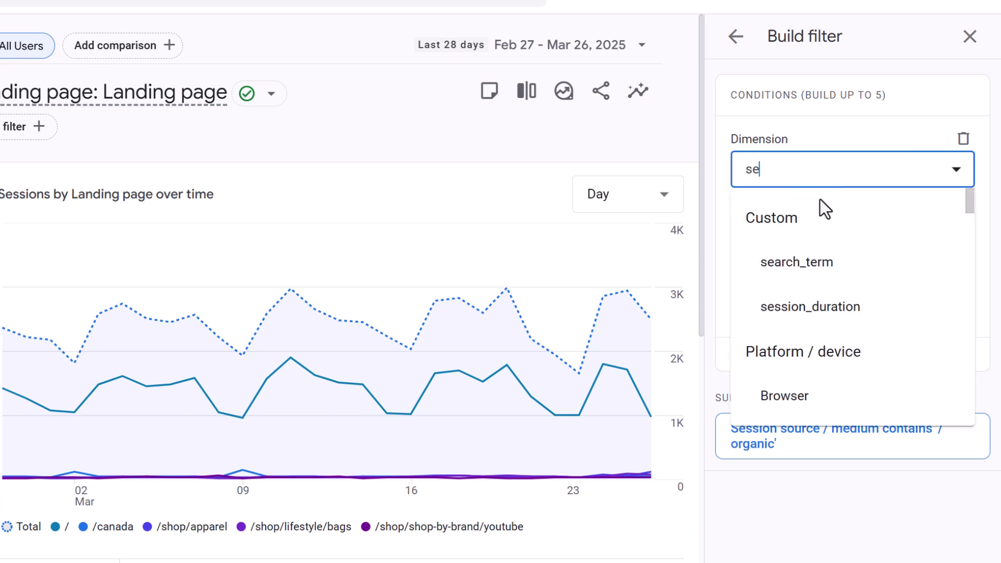
{"action": "type", "text": "ssion def"}
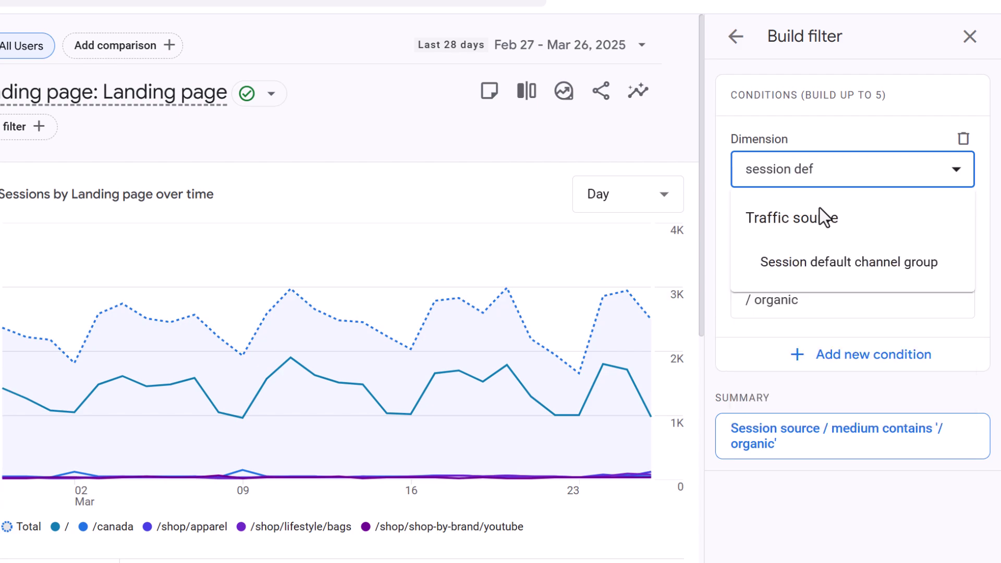
{"action": "left_click", "coordinate": [851, 284]}
{"action": "left_click", "coordinate": [740, 239]}
{"action": "left_click", "coordinate": [744, 277]}
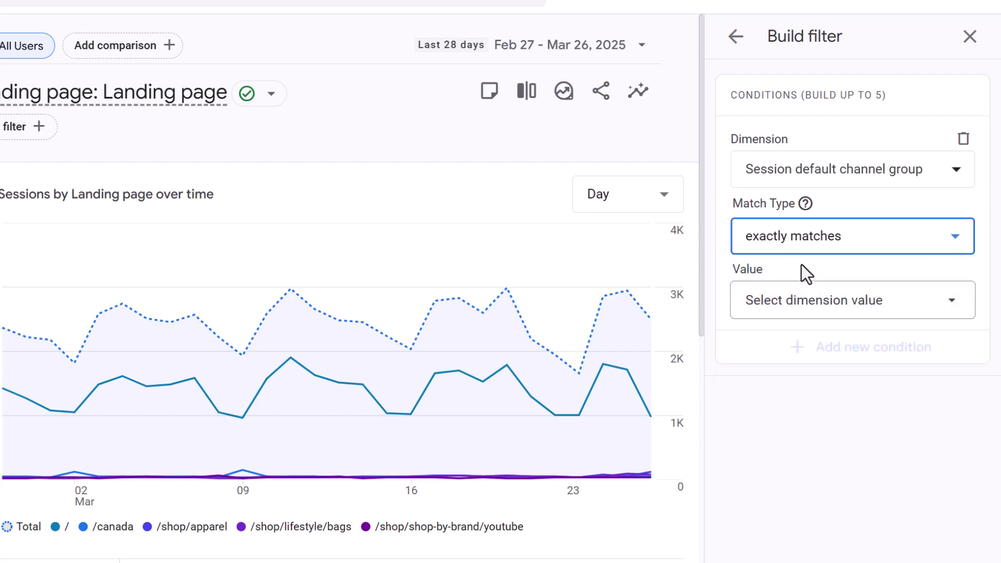
Select Organic Search as the condition's value and apply the filter to the report
{"action": "left_click", "coordinate": [832, 302]}
{"action": "left_click", "coordinate": [772, 434]}
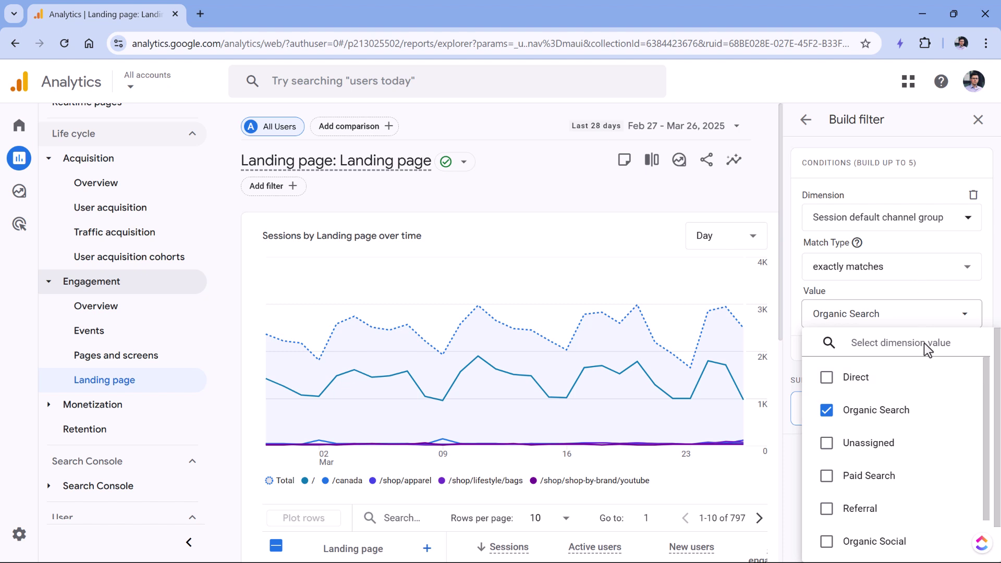
{"action": "left_click", "coordinate": [917, 562]}
{"action": "left_click", "coordinate": [940, 543]}
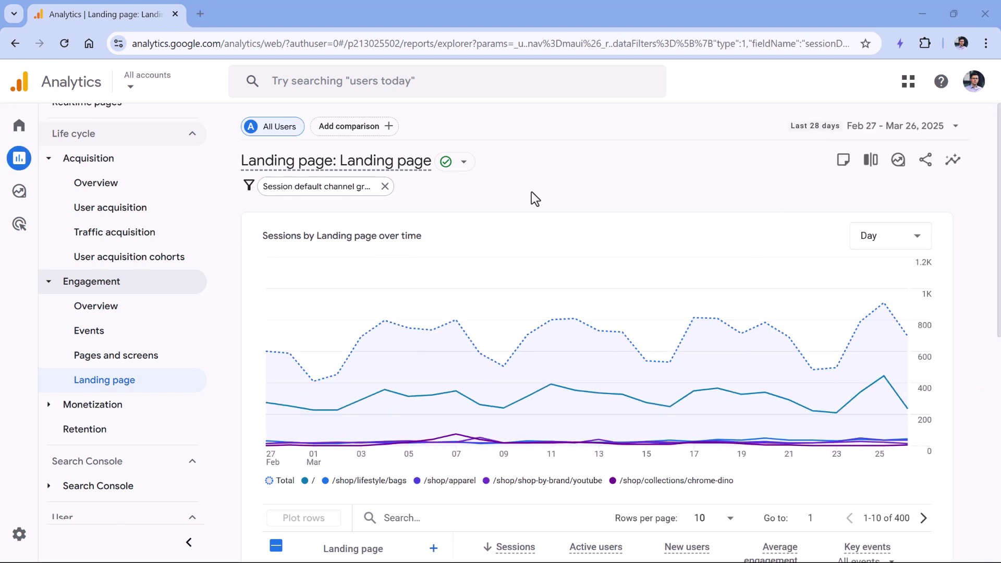
Review the filtered landing pages with their sessions, users, engagement time and key events, including the (not set) row
{"action": "scroll", "coordinate": [471, 237], "scroll_direction": "down", "scroll_amount": 3}
{"action": "scroll", "coordinate": [457, 242], "scroll_direction": "up", "scroll_amount": 2}
{"action": "scroll", "coordinate": [454, 238], "scroll_direction": "up", "scroll_amount": 1}
{"action": "scroll", "coordinate": [446, 196], "scroll_direction": "down", "scroll_amount": 8}
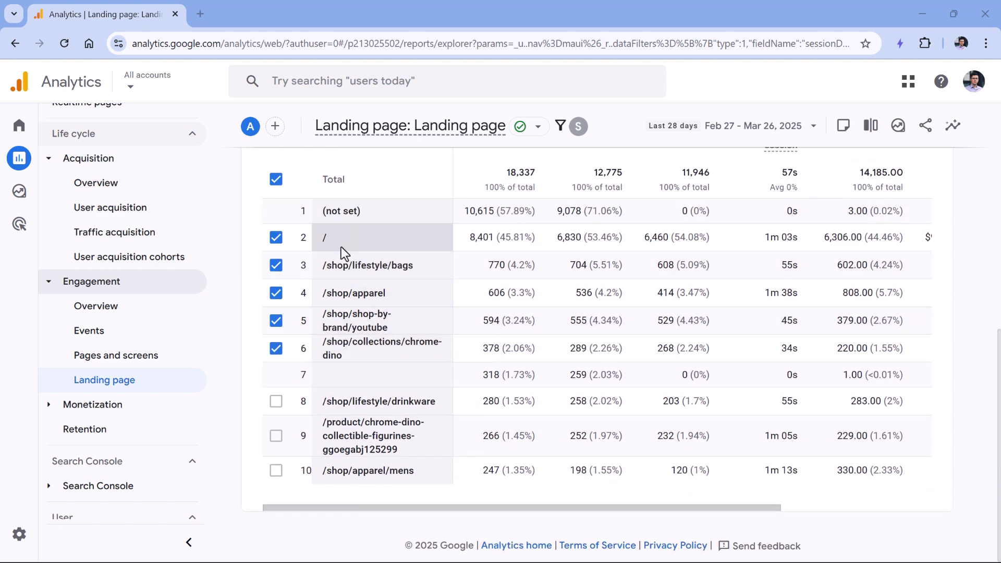
{"action": "scroll", "coordinate": [365, 272], "scroll_direction": "up", "scroll_amount": 1}
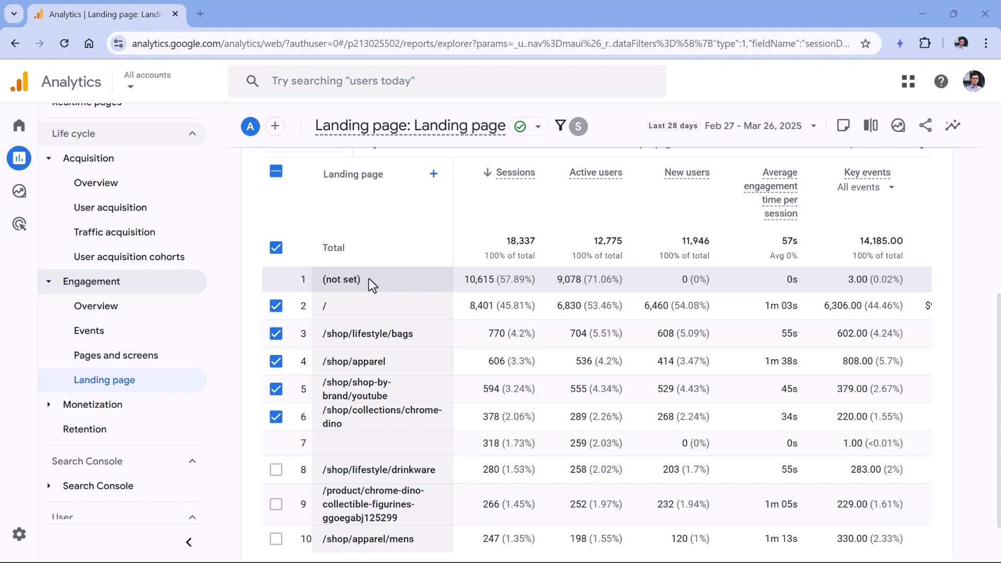
{"action": "scroll", "coordinate": [368, 278], "scroll_direction": "up", "scroll_amount": 7}
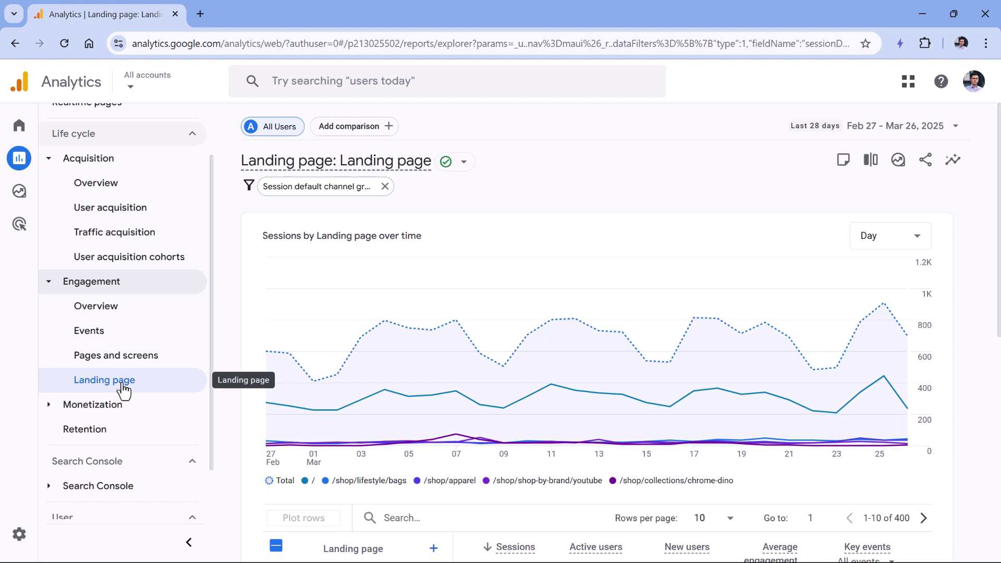
Switch to a second browser tab with the analyticsmania.com GA4 property and open its report Library
{"action": "middle_click", "coordinate": [166, 380]}
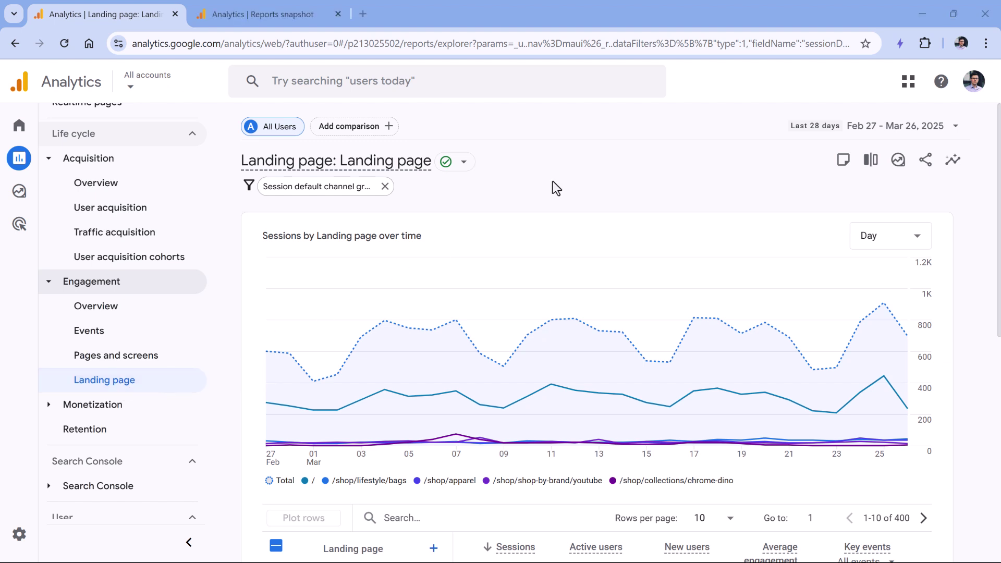
{"action": "left_click", "coordinate": [268, 20]}
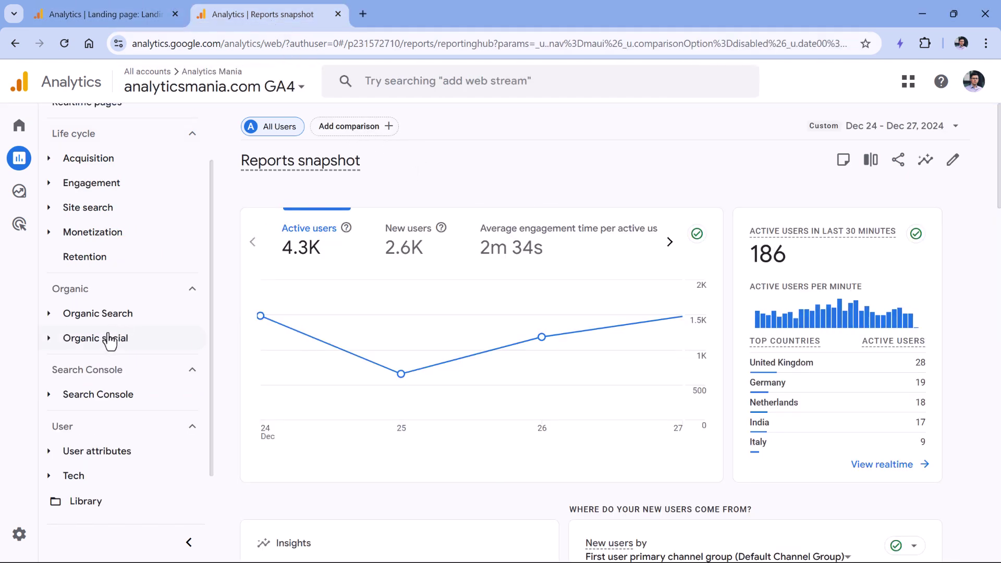
{"action": "scroll", "coordinate": [112, 340], "scroll_direction": "down", "scroll_amount": 1}
{"action": "left_click", "coordinate": [96, 508]}
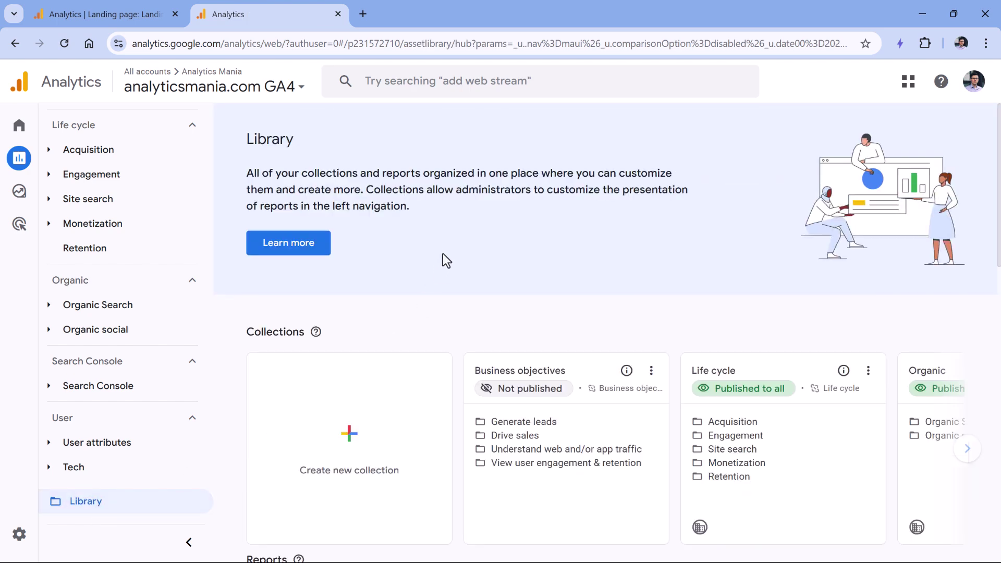
Create a new detail report in the Library, starting from the Blank option
{"action": "scroll", "coordinate": [440, 251], "scroll_direction": "down", "scroll_amount": 5}
{"action": "left_click", "coordinate": [686, 337]}
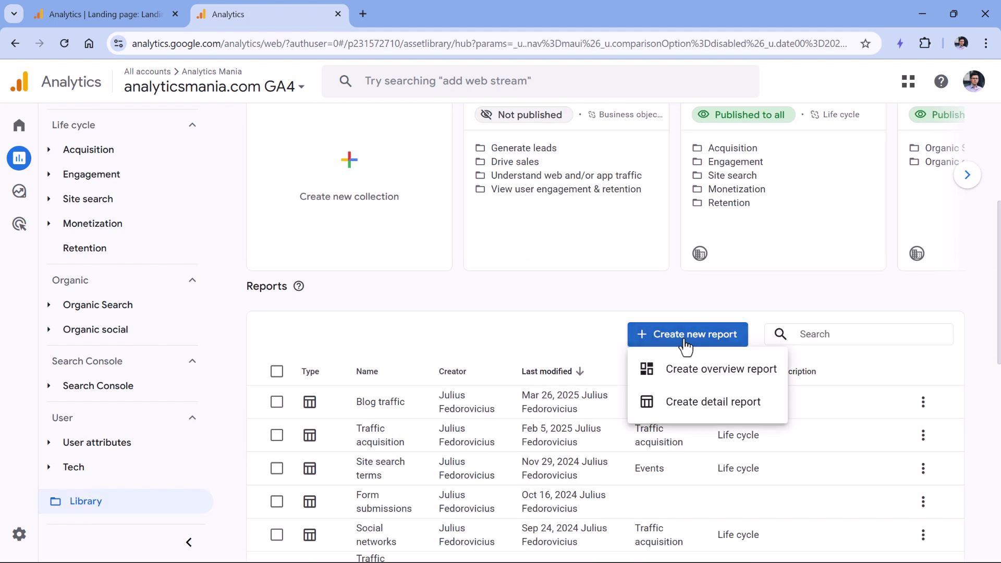
{"action": "left_click", "coordinate": [713, 405]}
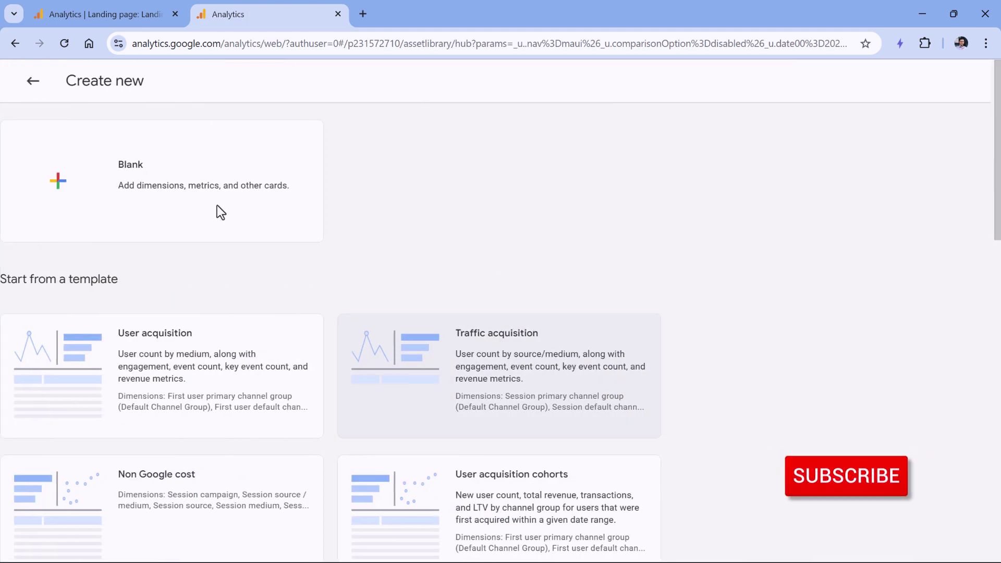
{"action": "left_click", "coordinate": [163, 198]}
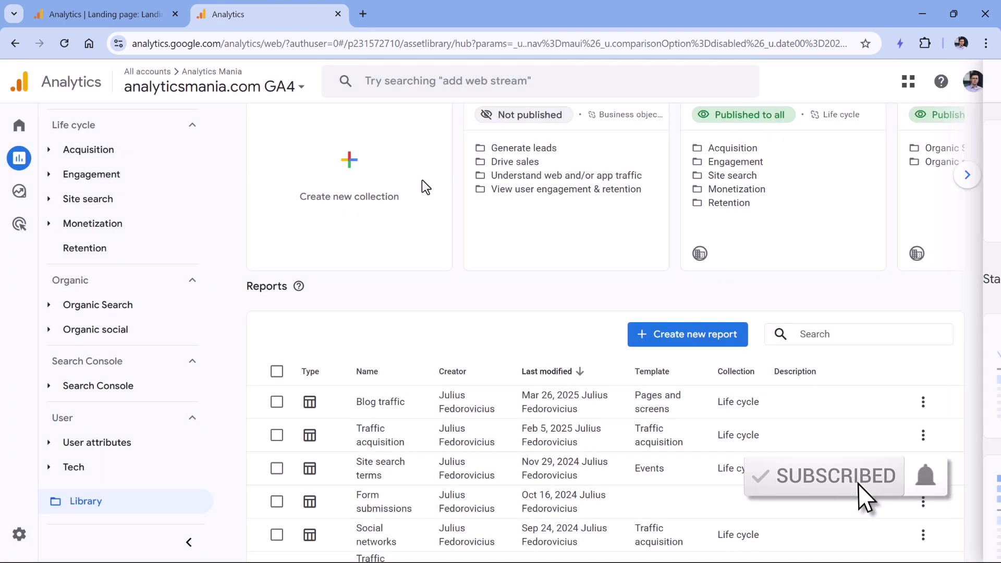
Add Landing page as the new report's primary dimension and apply it
{"action": "left_click", "coordinate": [889, 184]}
{"action": "left_click", "coordinate": [862, 194]}
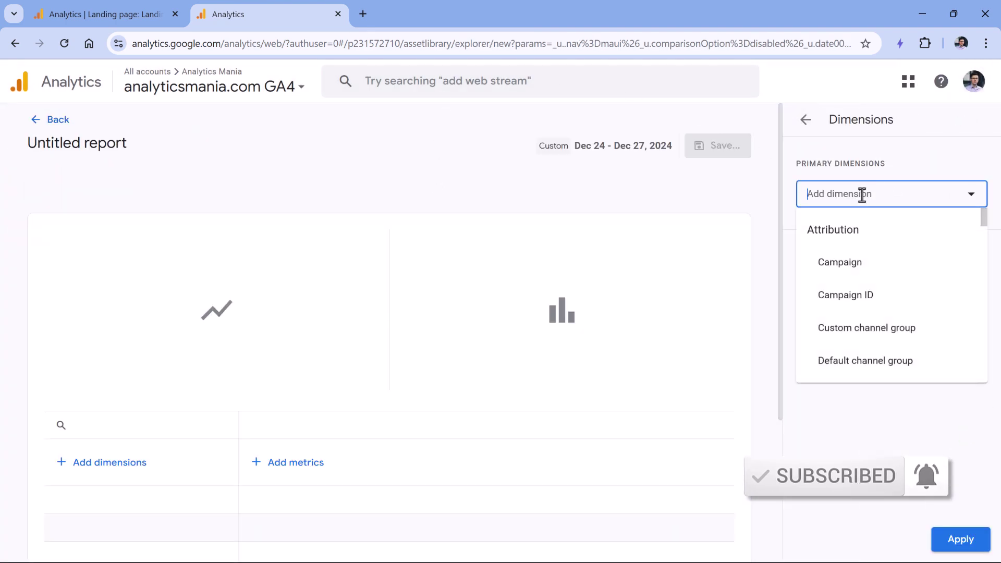
{"action": "type", "text": "landing p"}
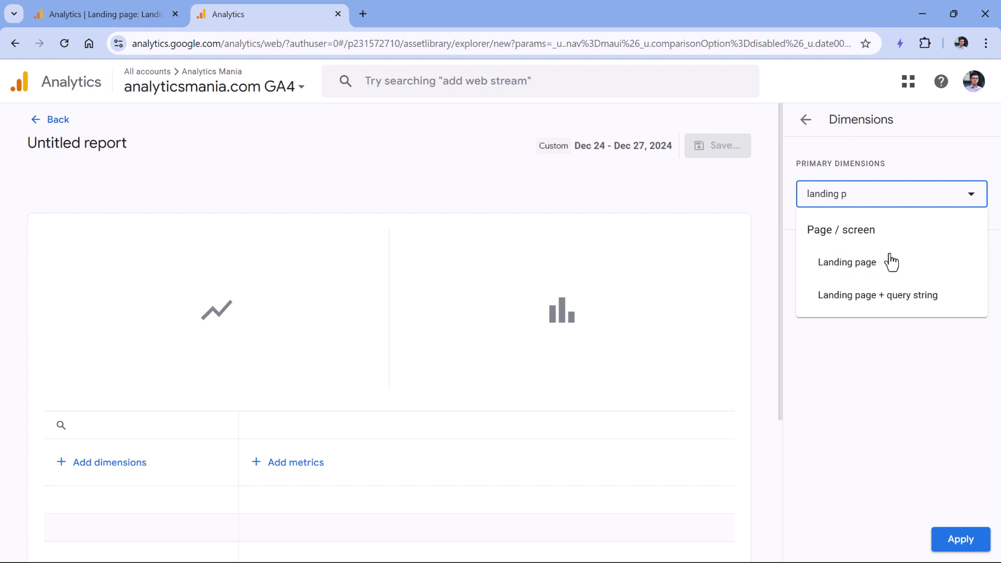
{"action": "left_click", "coordinate": [874, 266]}
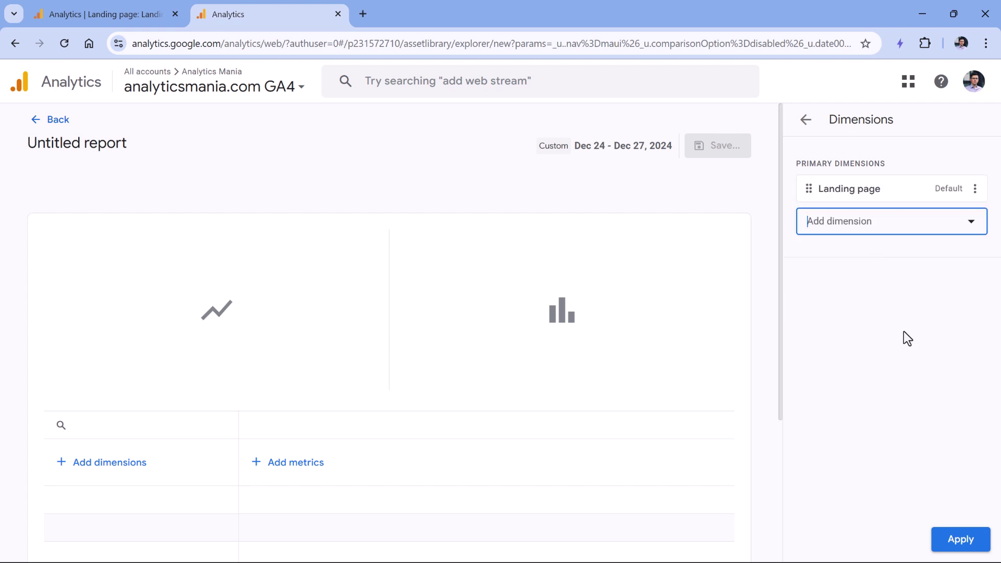
{"action": "left_click", "coordinate": [962, 542]}
Add the metrics Sessions, Key events and Session key event rate to the new report
{"action": "left_click", "coordinate": [887, 211]}
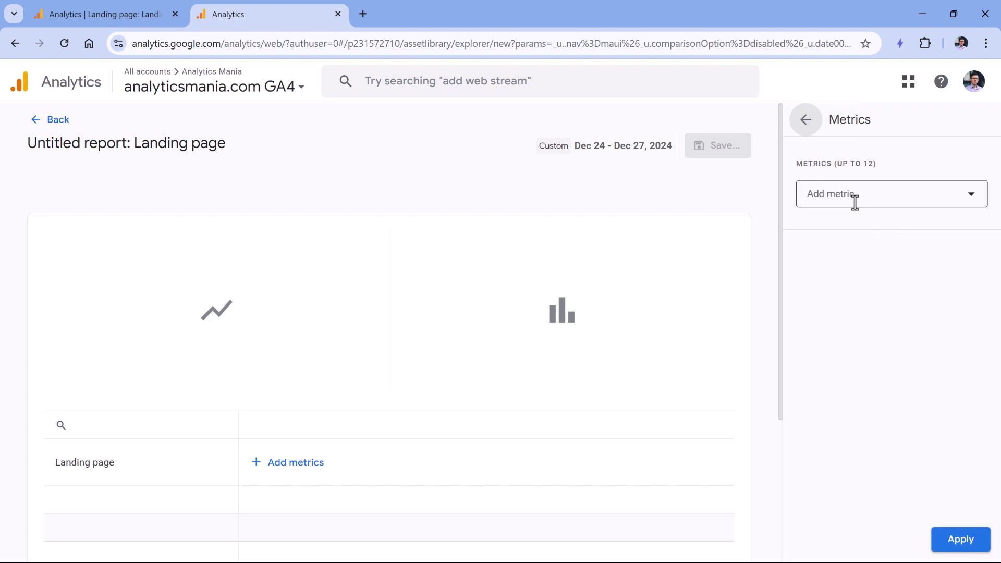
{"action": "left_click", "coordinate": [860, 197]}
{"action": "type", "text": "sessions"}
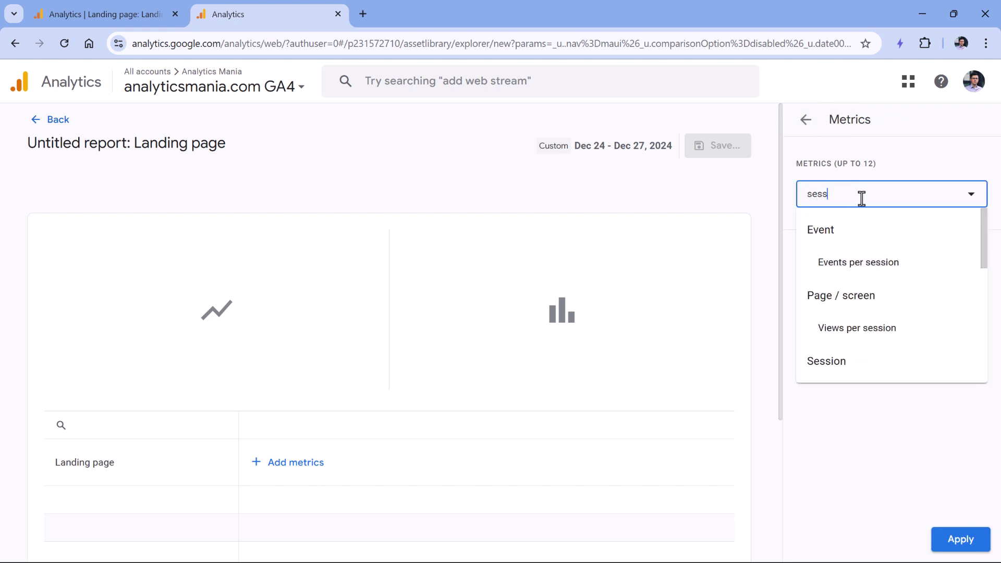
{"action": "left_click", "coordinate": [838, 328]}
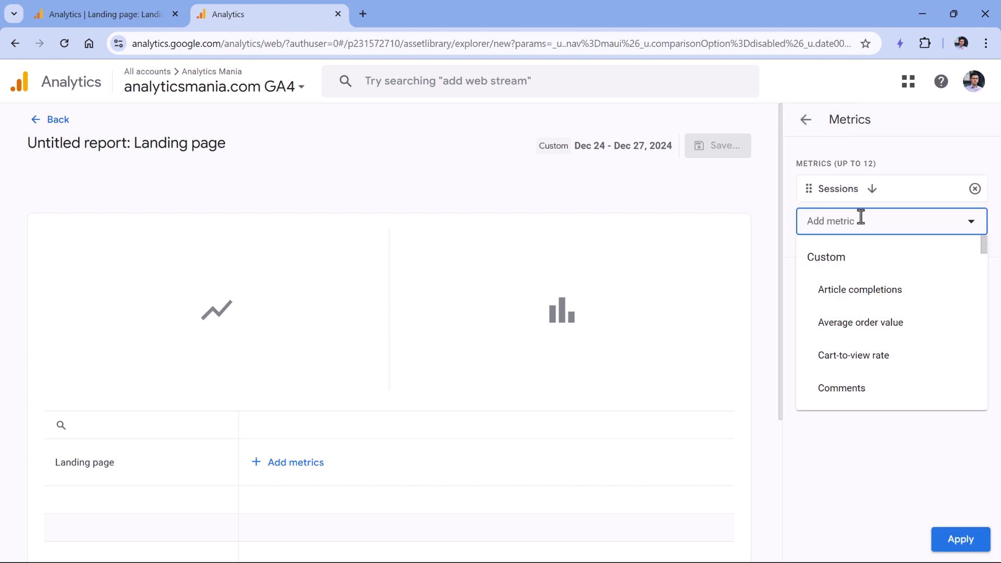
{"action": "type", "text": "key event"}
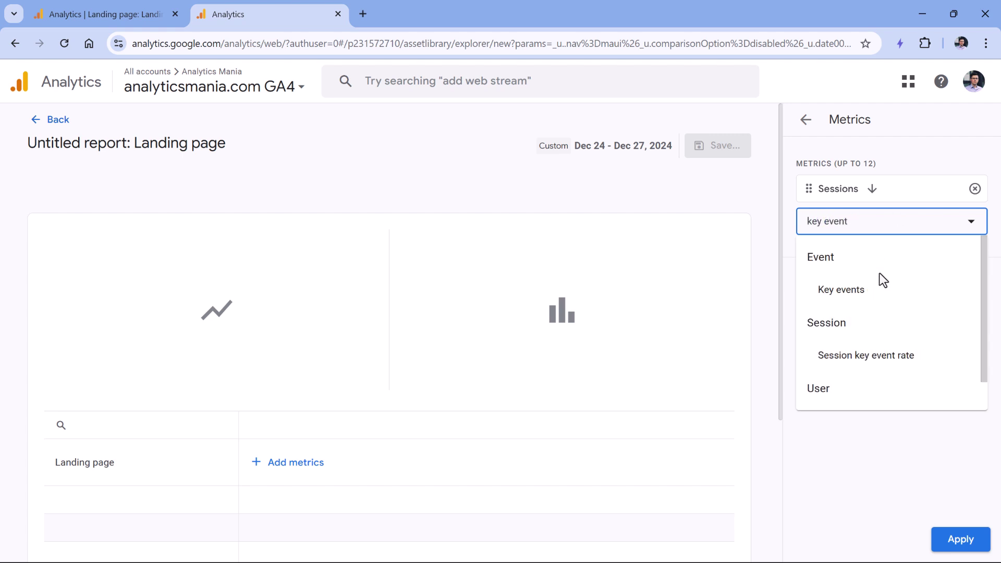
{"action": "left_click", "coordinate": [861, 290]}
{"action": "type", "text": "key"}
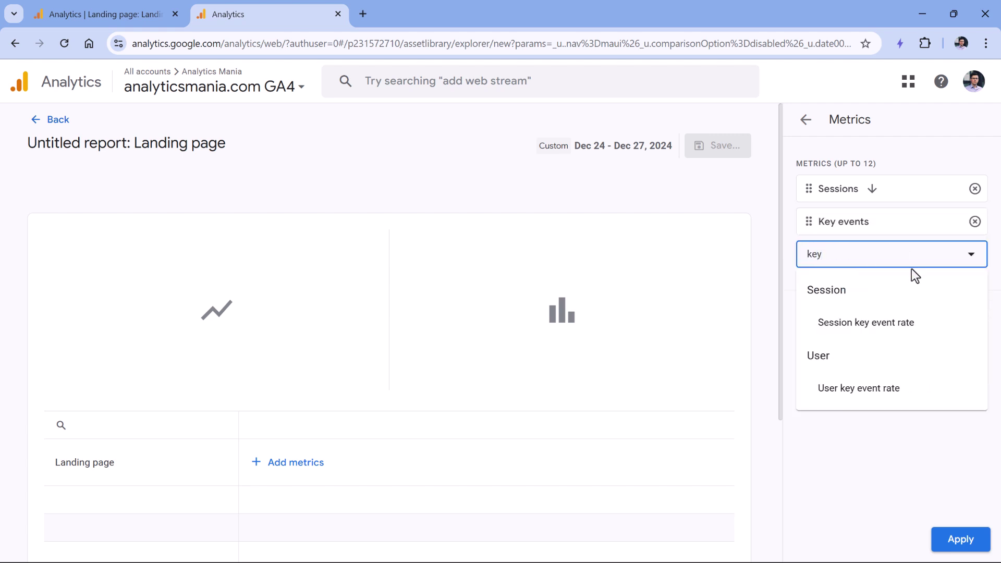
{"action": "left_click", "coordinate": [894, 322]}
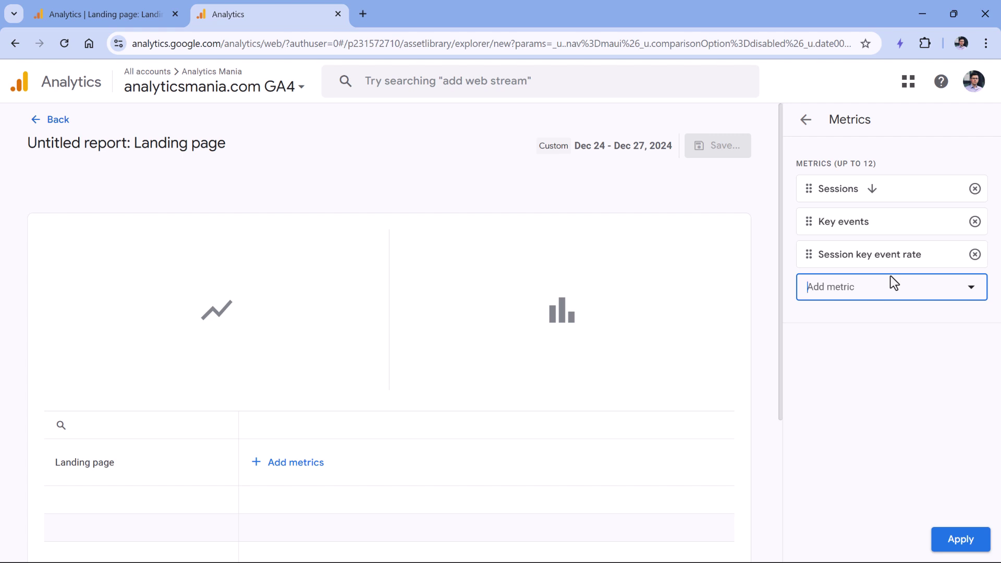
Find the purchase-related metrics and add Purchase revenue to the report's metrics
{"action": "type", "text": "purch"}
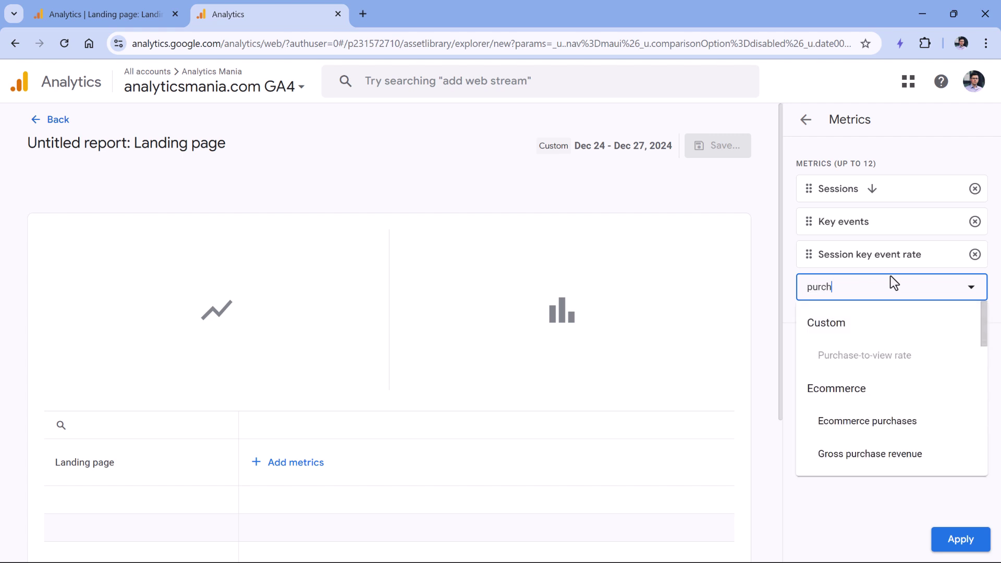
{"action": "scroll", "coordinate": [875, 358], "scroll_direction": "down", "scroll_amount": 1}
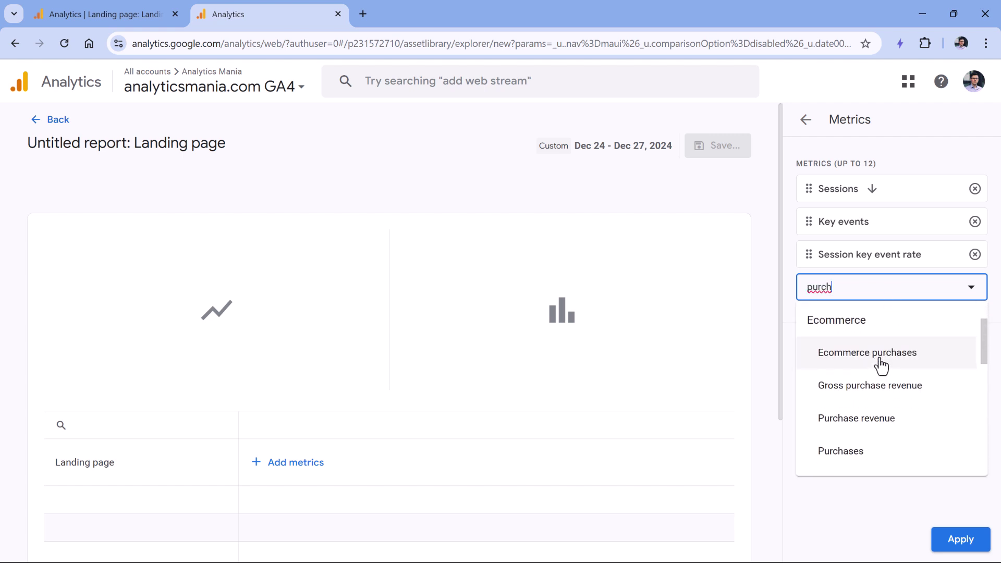
{"action": "scroll", "coordinate": [866, 367], "scroll_direction": "down", "scroll_amount": 2}
{"action": "scroll", "coordinate": [886, 367], "scroll_direction": "up", "scroll_amount": 1}
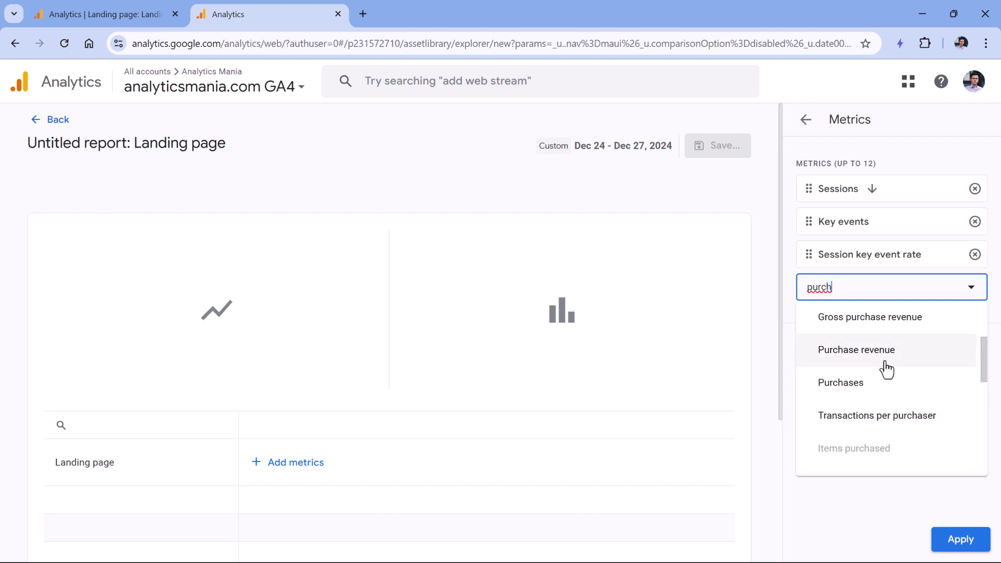
{"action": "left_click", "coordinate": [885, 347]}
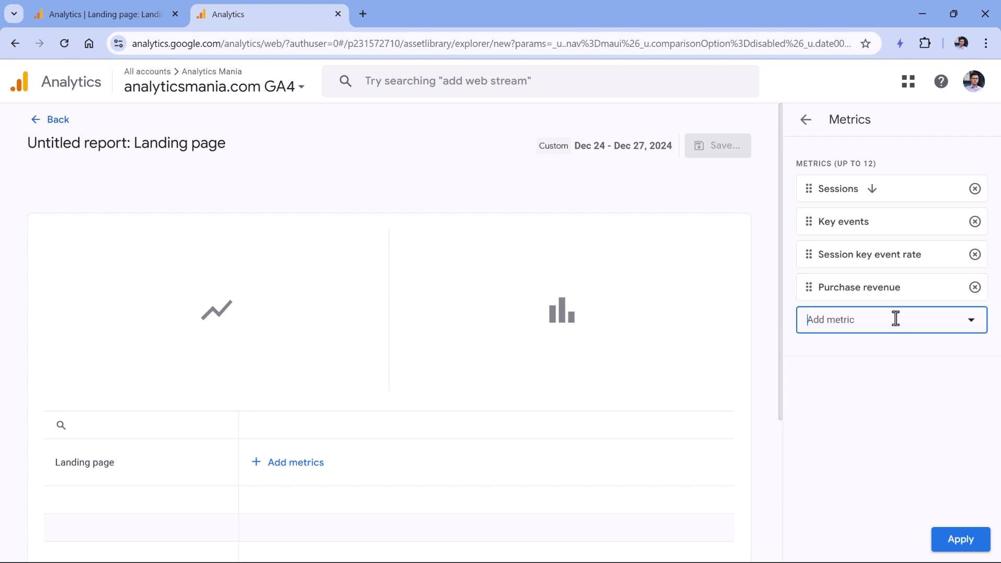
Add the Total users metric to the report, placed directly after Sessions, and apply the metrics
{"action": "left_click", "coordinate": [896, 321]}
{"action": "type", "text": "user"}
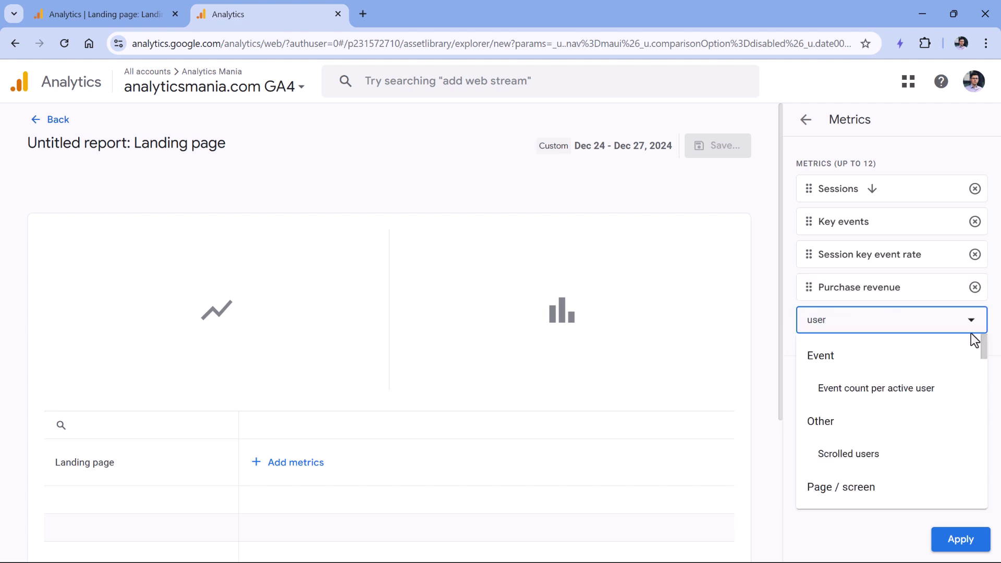
{"action": "key", "text": "ctrl+a"}
{"action": "type", "text": "total u"}
{"action": "left_click", "coordinate": [855, 388]}
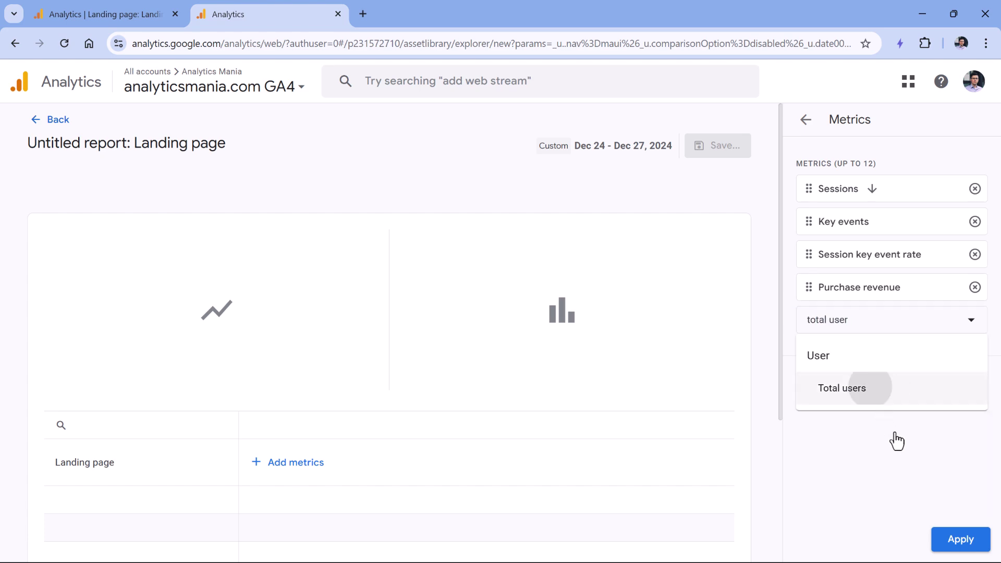
{"action": "left_click", "coordinate": [958, 542]}
{"action": "scroll", "coordinate": [485, 253], "scroll_direction": "down", "scroll_amount": 6}
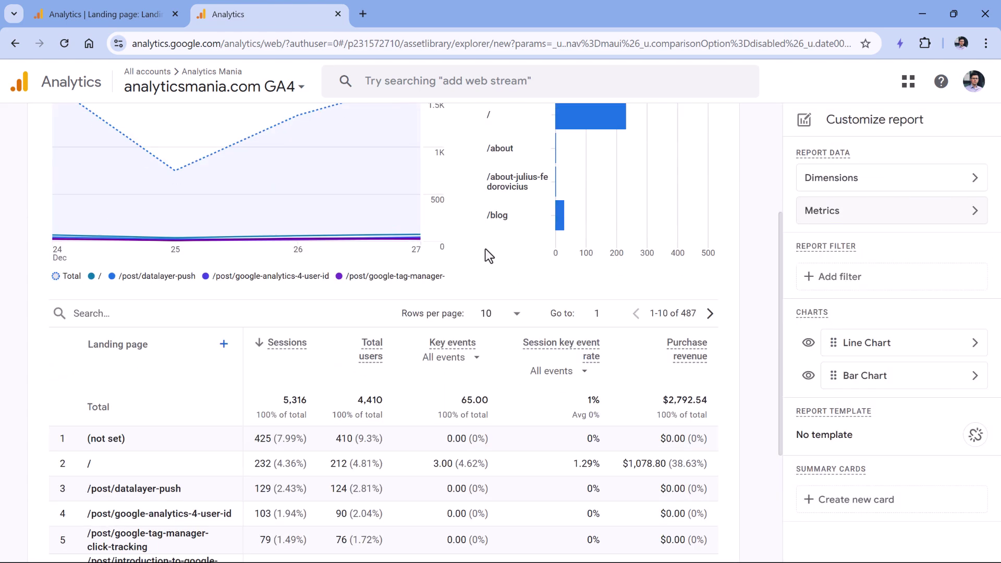
{"action": "scroll", "coordinate": [330, 286], "scroll_direction": "up", "scroll_amount": 4}
{"action": "scroll", "coordinate": [332, 278], "scroll_direction": "up", "scroll_amount": 1}
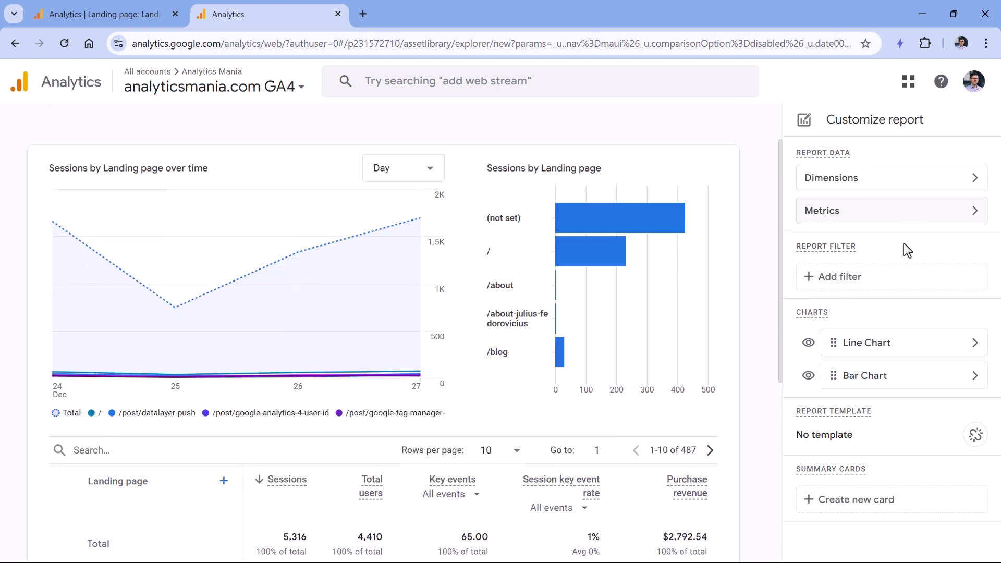
Add and apply a report filter where Session default channel group exactly matches Organic Search
{"action": "left_click", "coordinate": [856, 286]}
{"action": "left_click", "coordinate": [878, 211]}
{"action": "type", "text": "s"}
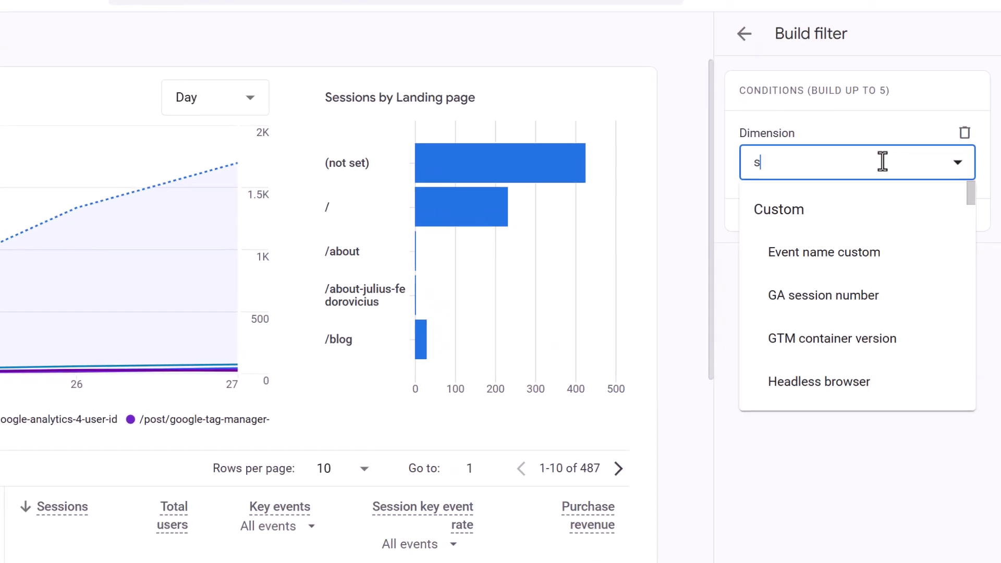
{"action": "type", "text": "ession def"}
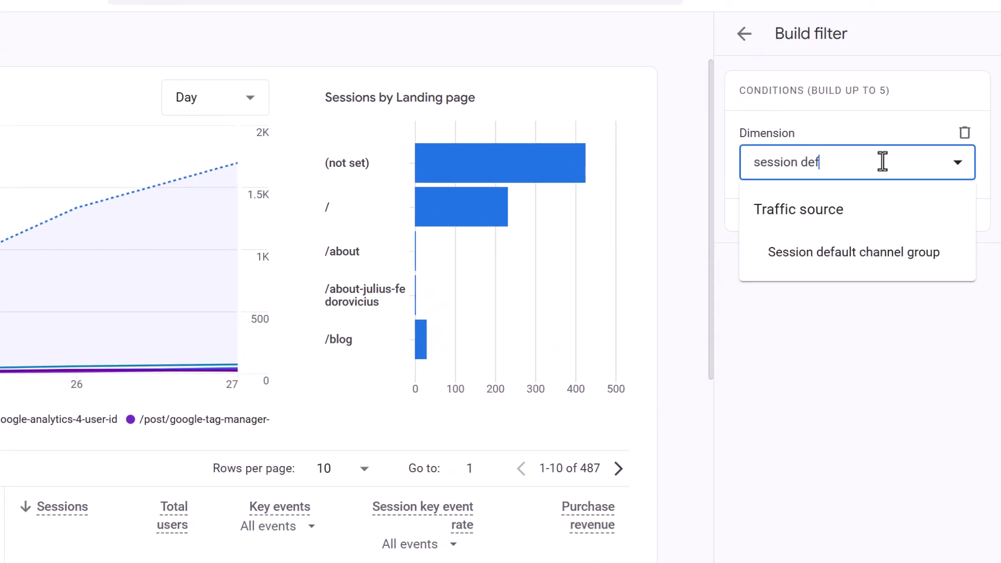
{"action": "left_click", "coordinate": [885, 256]}
{"action": "left_click", "coordinate": [850, 235]}
{"action": "left_click", "coordinate": [838, 282]}
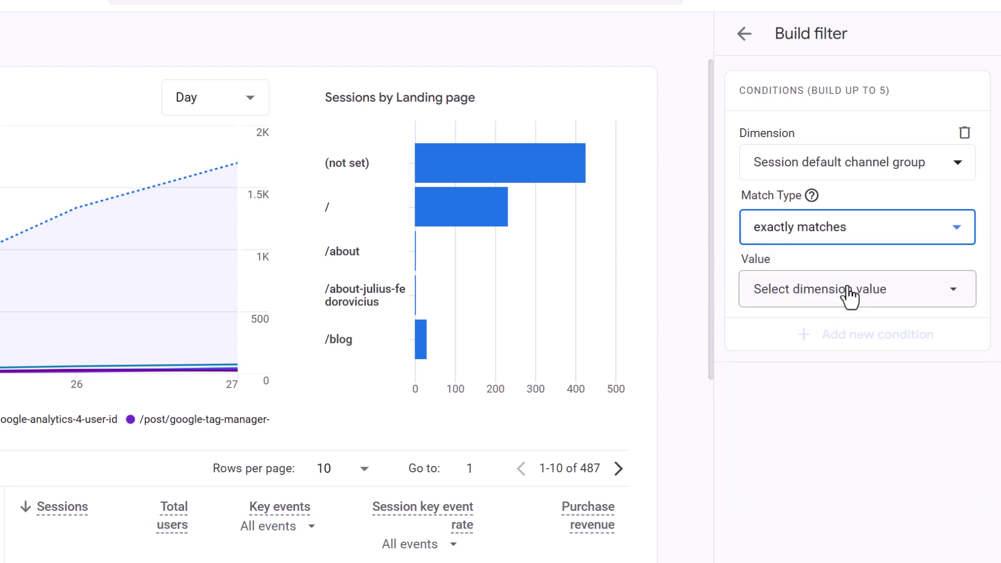
{"action": "left_click", "coordinate": [849, 292]}
{"action": "left_click", "coordinate": [774, 376]}
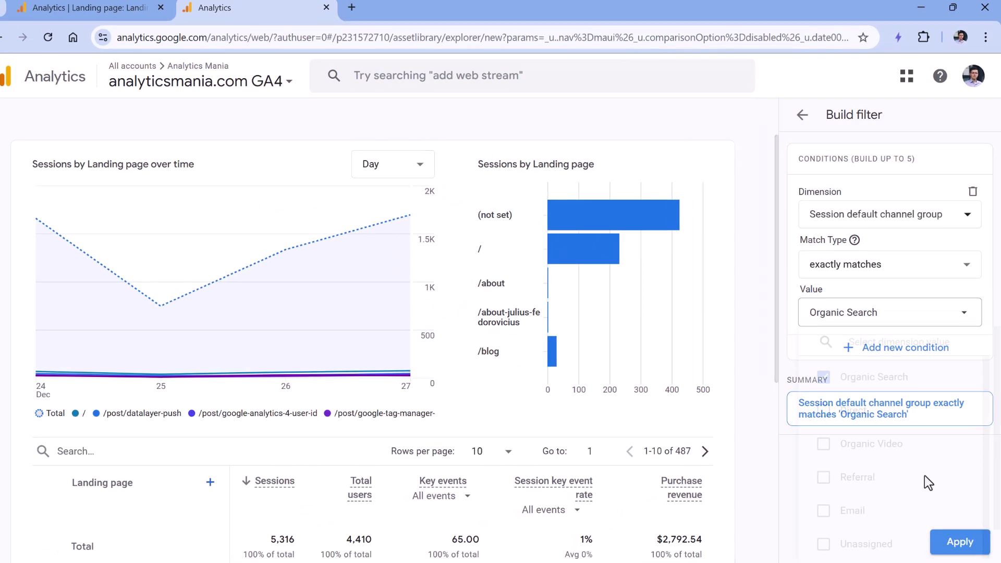
{"action": "left_click", "coordinate": [960, 542]}
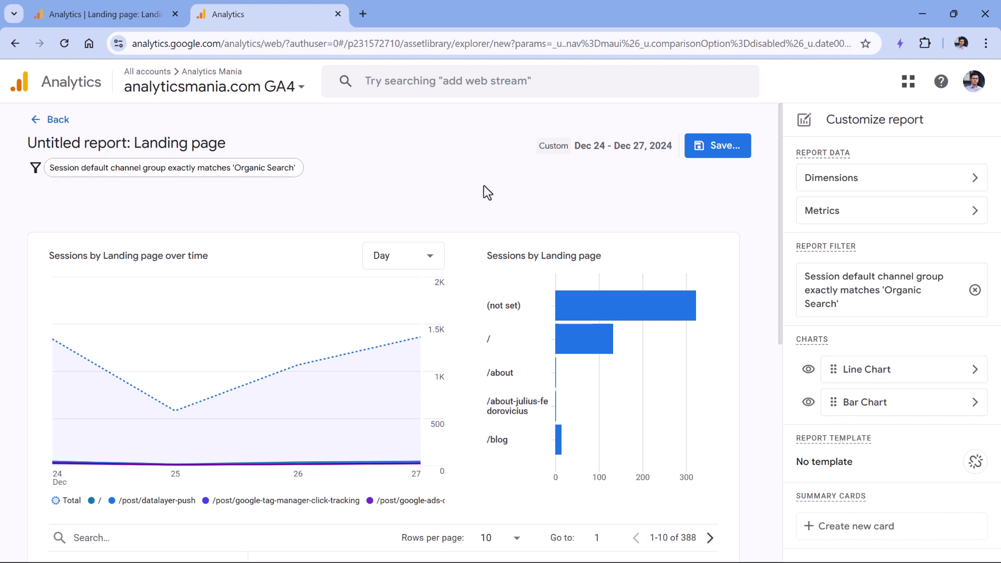
Save the new report as "Landing pages - organic search" and return to the Library
{"action": "left_click", "coordinate": [720, 154]}
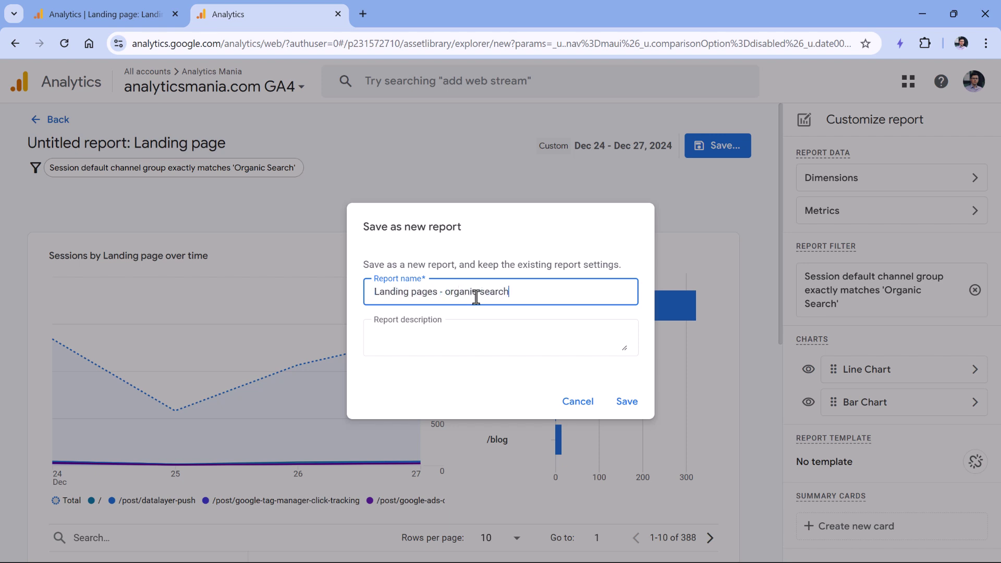
{"action": "left_click", "coordinate": [628, 404]}
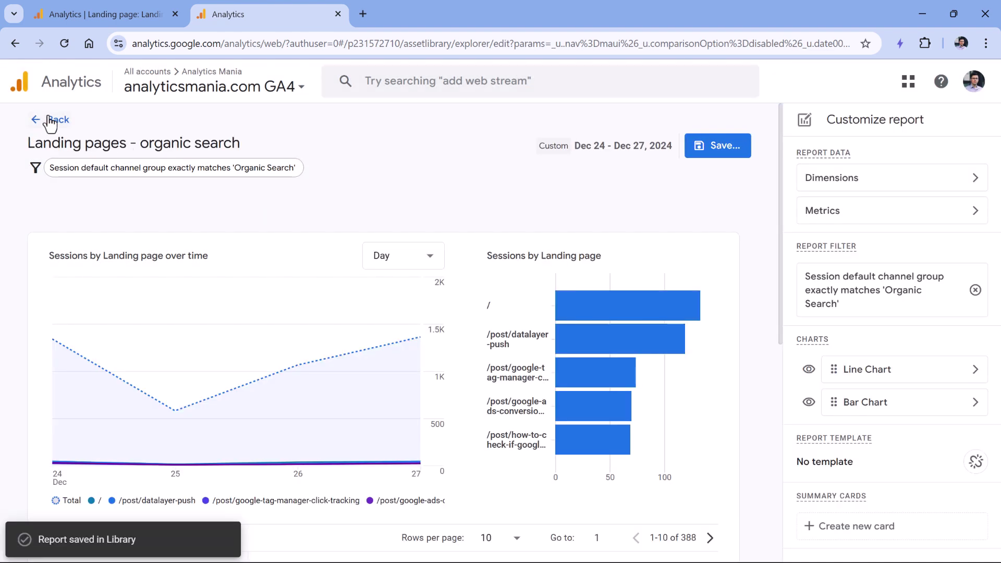
{"action": "scroll", "coordinate": [469, 396], "scroll_direction": "down", "scroll_amount": 3}
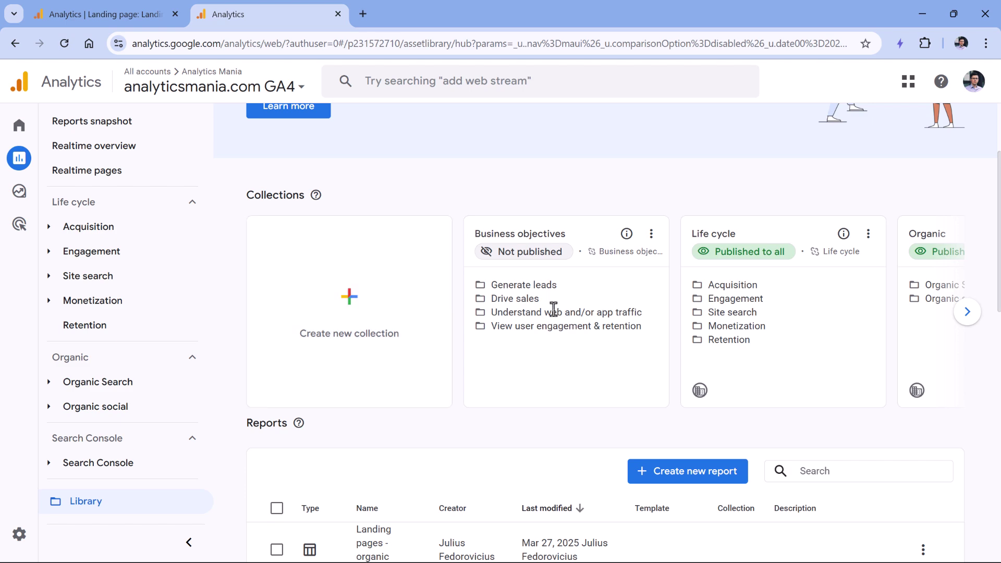
{"action": "scroll", "coordinate": [559, 308], "scroll_direction": "down", "scroll_amount": 3}
{"action": "scroll", "coordinate": [558, 307], "scroll_direction": "up", "scroll_amount": 3}
Edit the Life cycle collection, search its available reports for "landing" and add "Landing pages - Organic Search" below All Pages in Engagement
{"action": "left_click", "coordinate": [868, 235]}
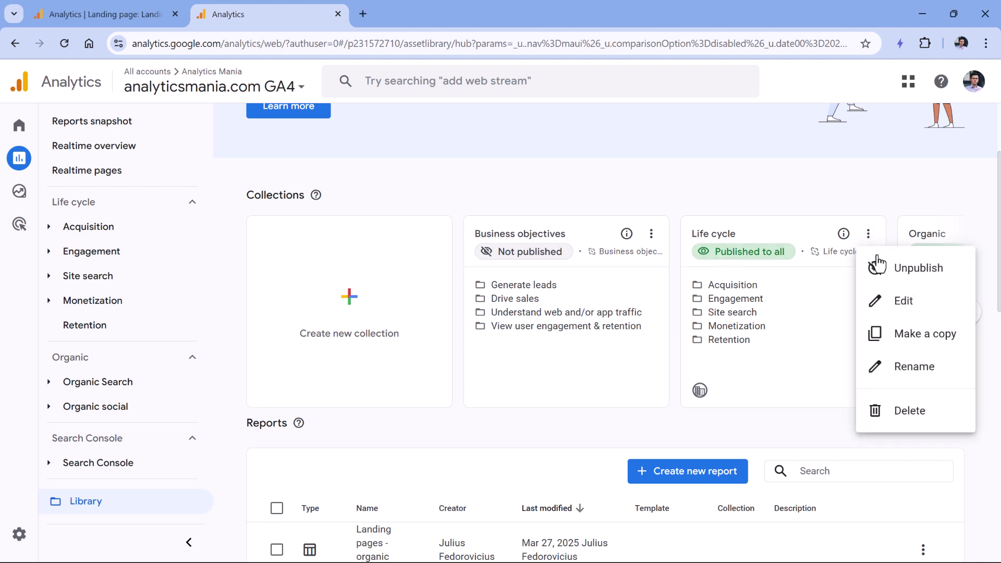
{"action": "left_click", "coordinate": [901, 302]}
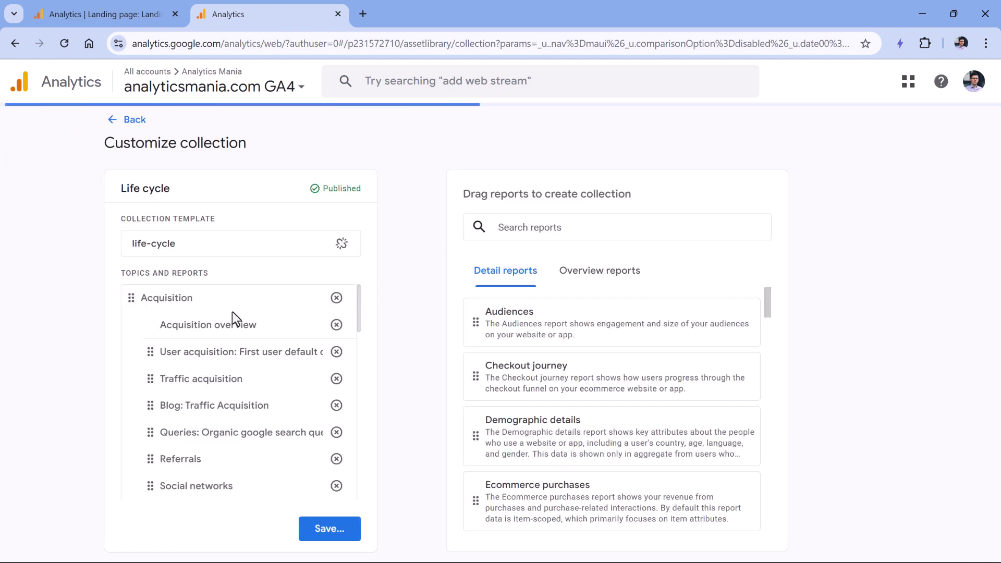
{"action": "scroll", "coordinate": [233, 317], "scroll_direction": "down", "scroll_amount": 5}
{"action": "left_click", "coordinate": [567, 227]}
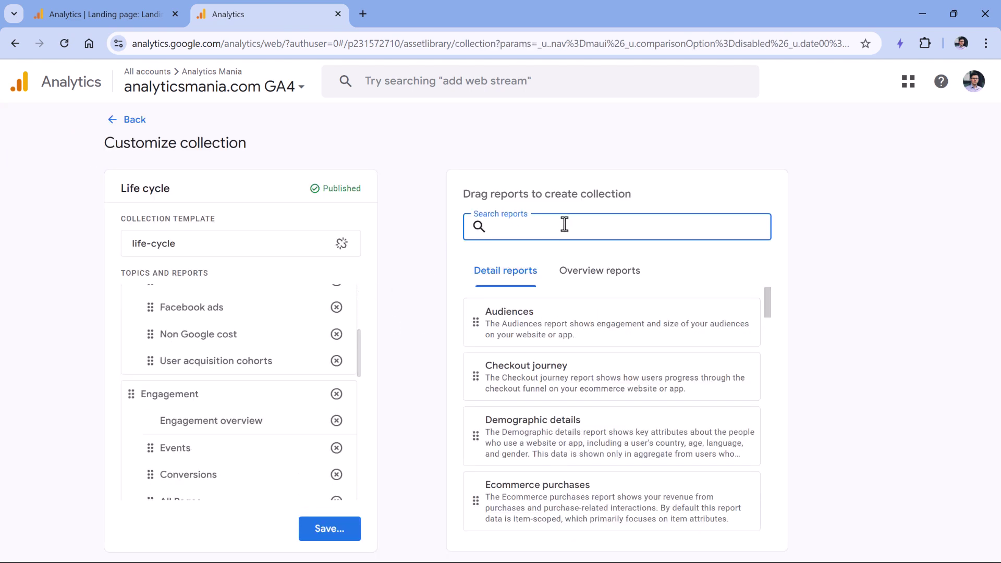
{"action": "type", "text": "landing"}
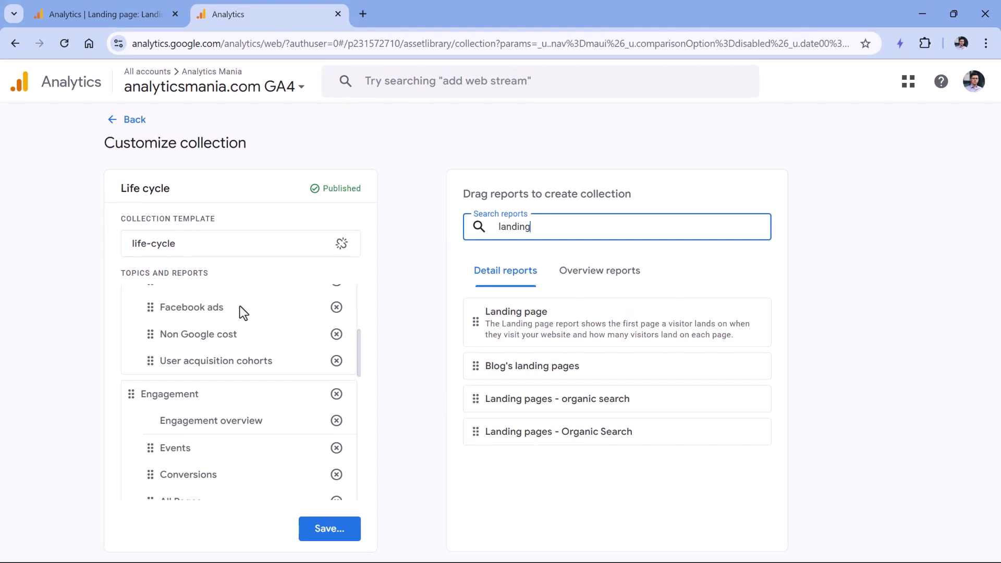
{"action": "scroll", "coordinate": [241, 307], "scroll_direction": "down", "scroll_amount": 3}
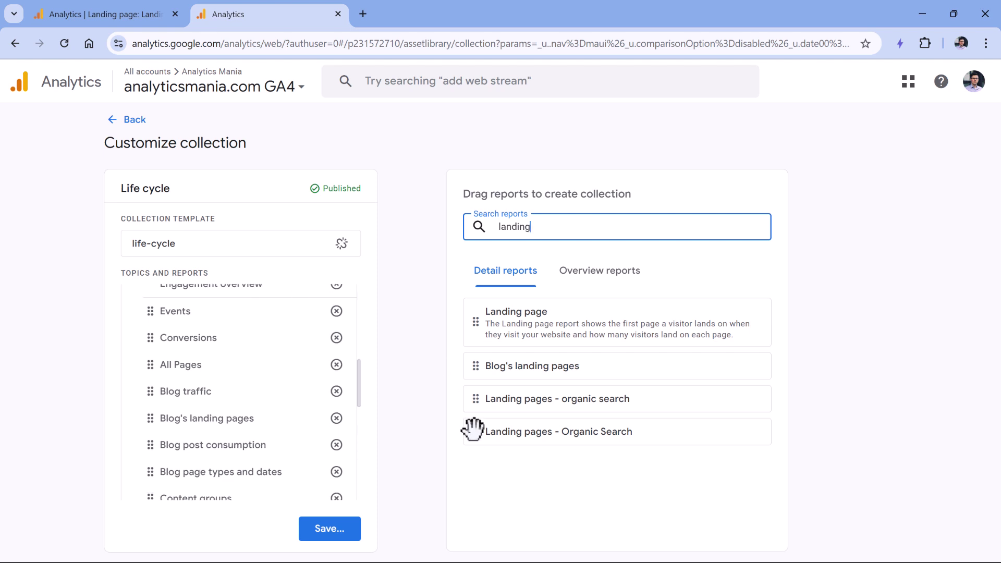
{"action": "left_click_drag", "start_coordinate": [475, 431], "coordinate": [155, 395]}
Save the changes to the current Life cycle collection and return to the Library
{"action": "scroll", "coordinate": [167, 402], "scroll_direction": "up", "scroll_amount": 2}
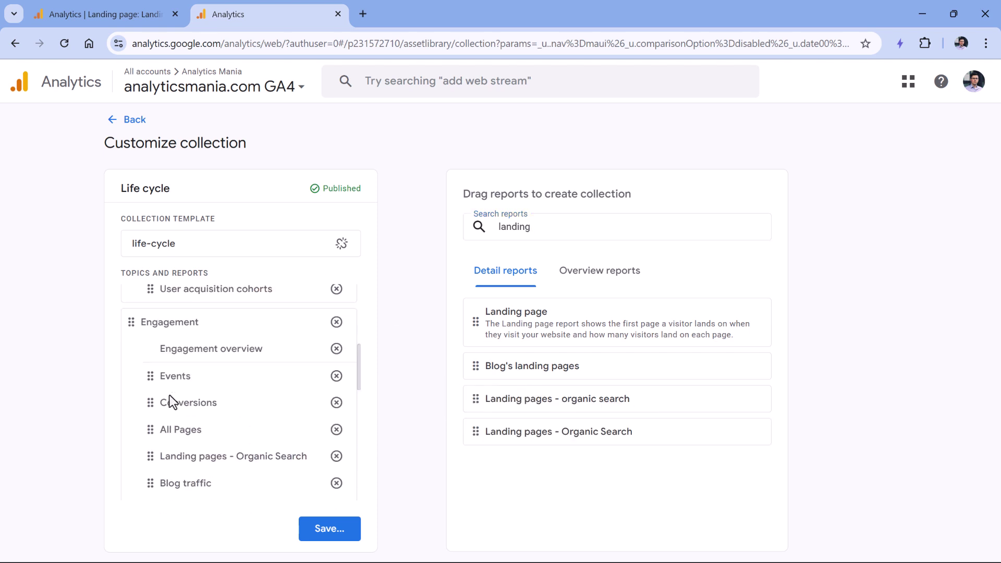
{"action": "scroll", "coordinate": [146, 364], "scroll_direction": "up", "scroll_amount": 3}
{"action": "scroll", "coordinate": [146, 445], "scroll_direction": "down", "scroll_amount": 2}
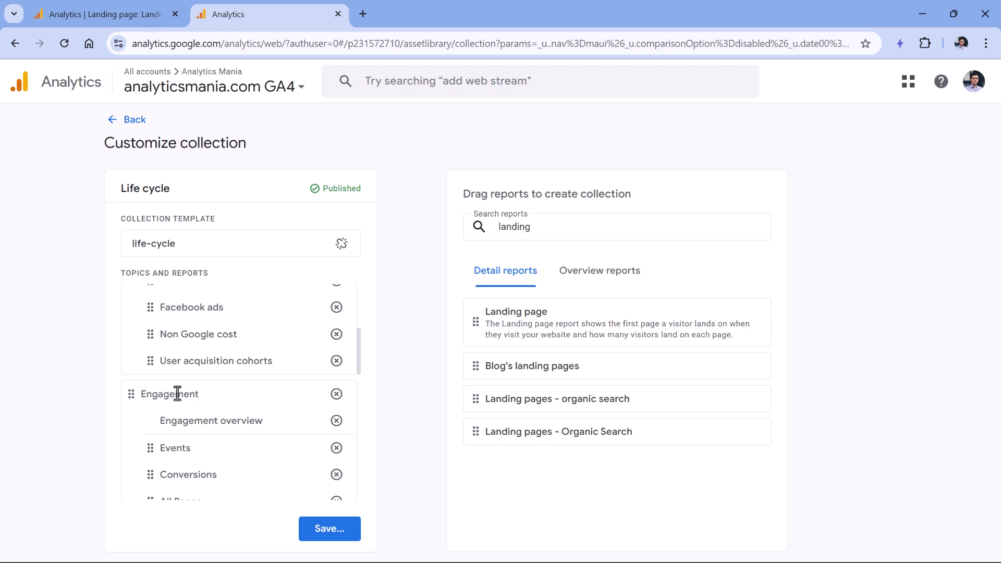
{"action": "scroll", "coordinate": [168, 393], "scroll_direction": "down", "scroll_amount": 1}
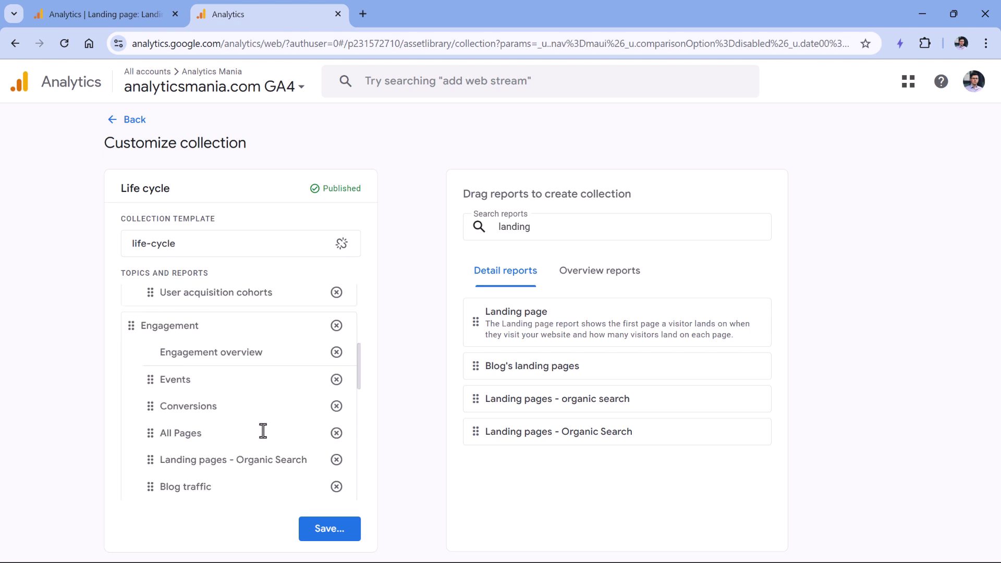
{"action": "scroll", "coordinate": [264, 431], "scroll_direction": "down", "scroll_amount": 3}
{"action": "left_click", "coordinate": [334, 529]}
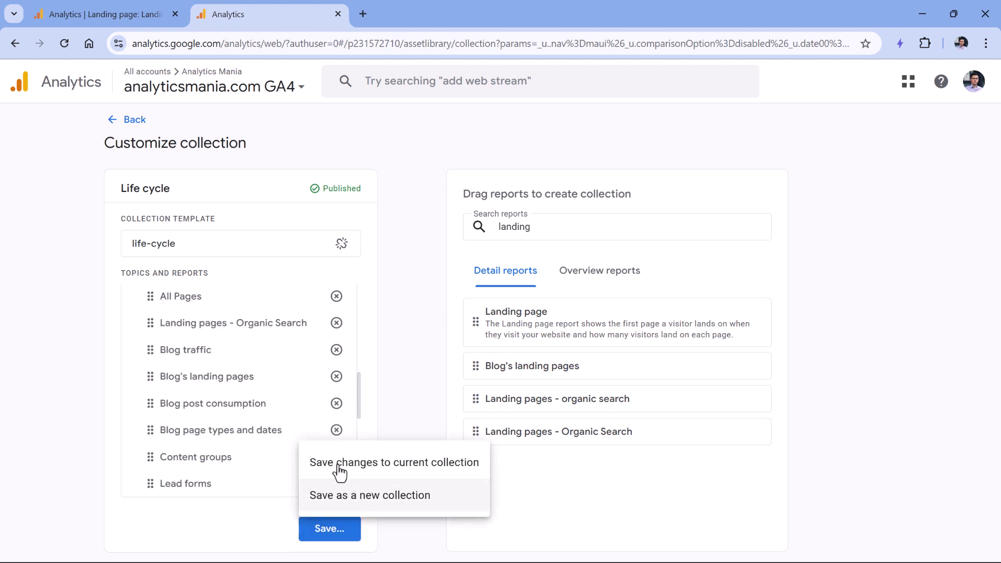
{"action": "left_click", "coordinate": [400, 474]}
{"action": "left_click", "coordinate": [111, 123]}
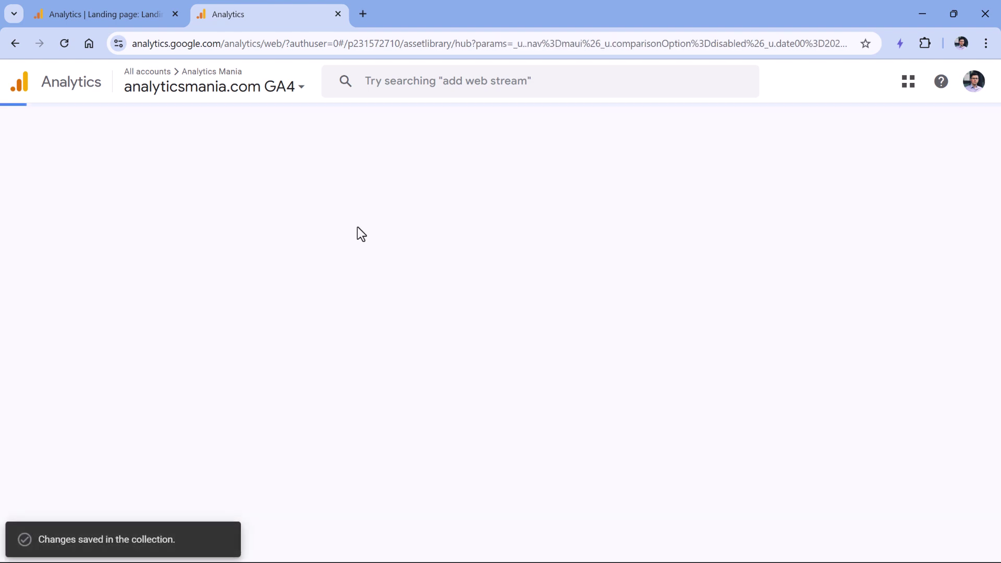
Open the Landing pages - Organic Search report from the Engagement topic of the Life cycle reports
{"action": "left_click", "coordinate": [50, 252]}
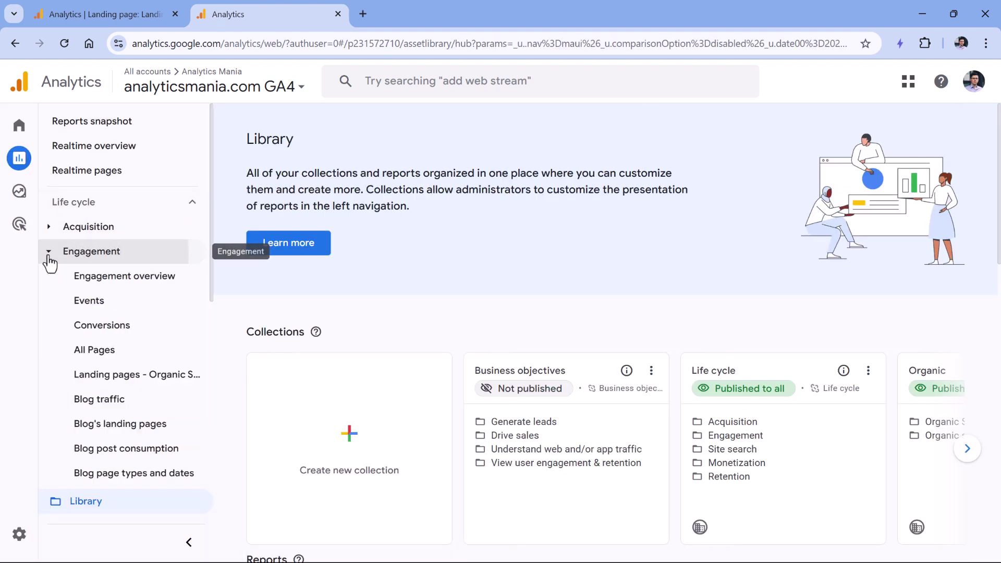
{"action": "scroll", "coordinate": [71, 263], "scroll_direction": "down", "scroll_amount": 1}
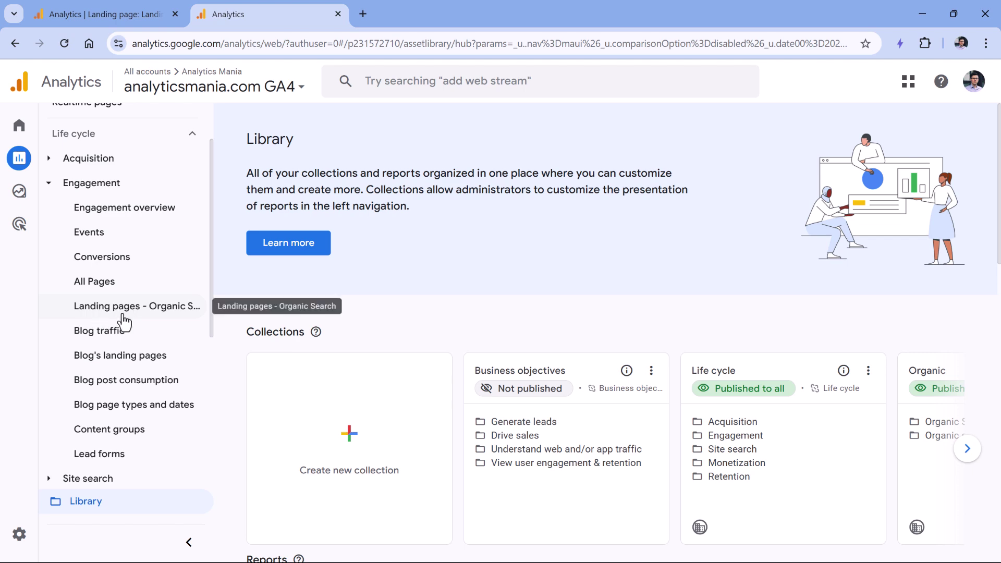
{"action": "left_click", "coordinate": [125, 317]}
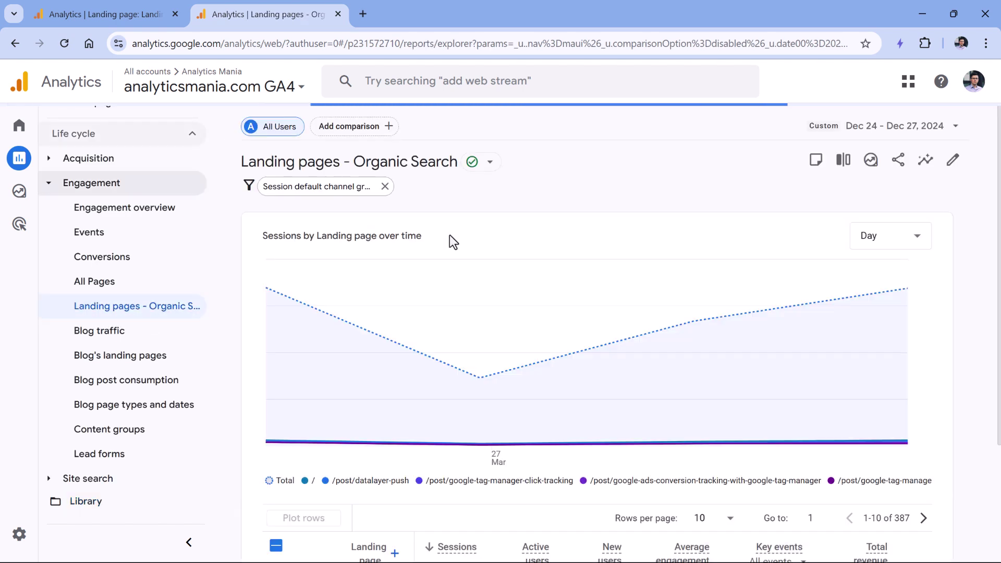
Examine the Landing pages - Organic Search report's sessions chart and its landing page table
{"action": "scroll", "coordinate": [450, 234], "scroll_direction": "down", "scroll_amount": 5}
{"action": "scroll", "coordinate": [475, 135], "scroll_direction": "up", "scroll_amount": 3}
{"action": "scroll", "coordinate": [469, 176], "scroll_direction": "up", "scroll_amount": 3}
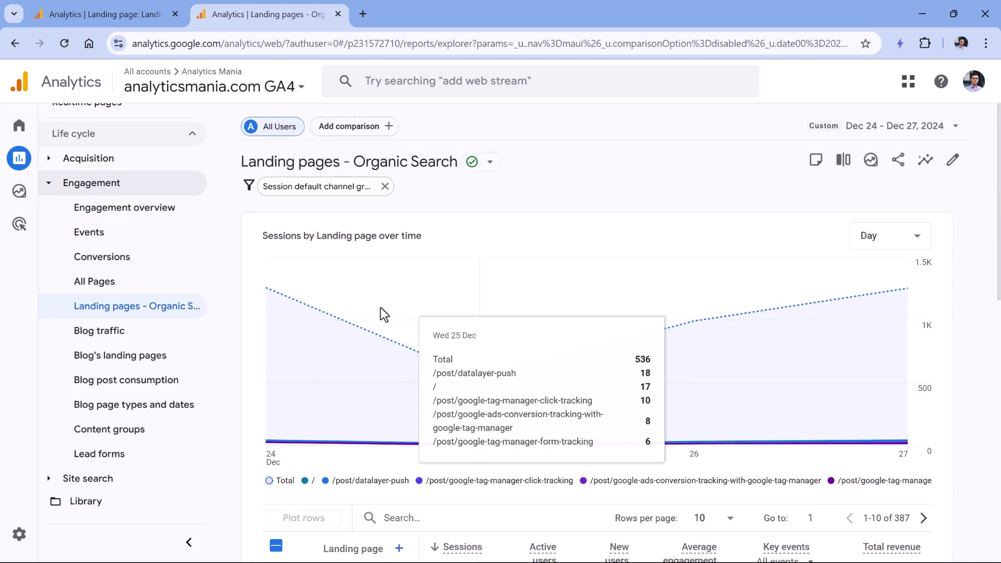
{"action": "scroll", "coordinate": [389, 223], "scroll_direction": "down", "scroll_amount": 6}
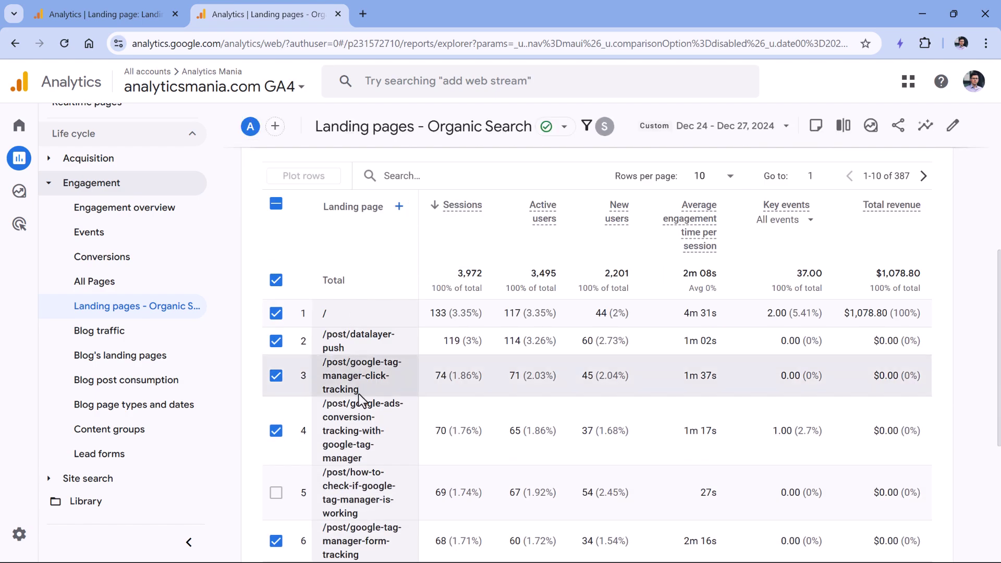
{"action": "scroll", "coordinate": [340, 411], "scroll_direction": "up", "scroll_amount": 3}
{"action": "scroll", "coordinate": [336, 404], "scroll_direction": "down", "scroll_amount": 3}
{"action": "scroll", "coordinate": [334, 401], "scroll_direction": "down", "scroll_amount": 2}
{"action": "scroll", "coordinate": [352, 411], "scroll_direction": "up", "scroll_amount": 4}
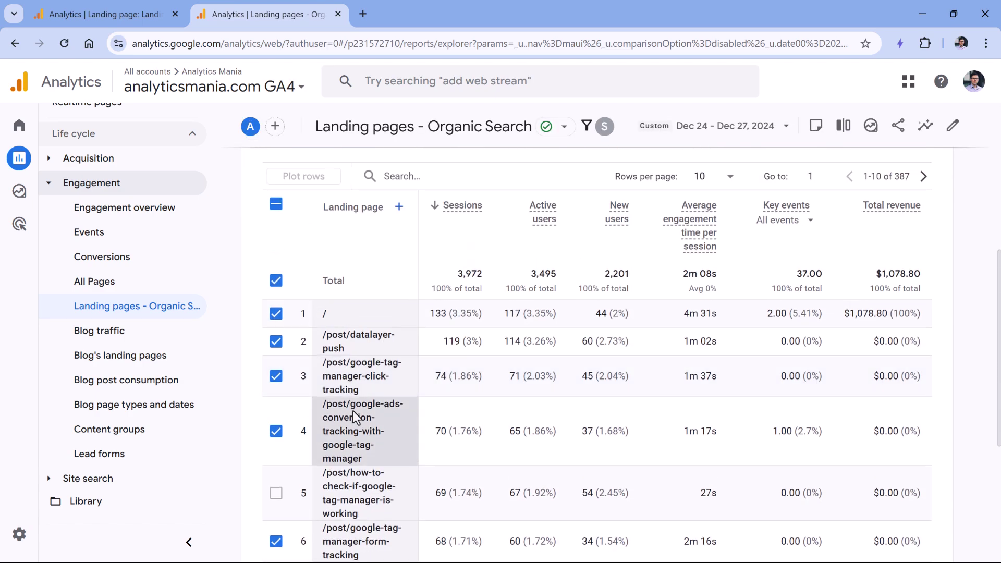
{"action": "scroll", "coordinate": [547, 205], "scroll_direction": "up", "scroll_amount": 4}
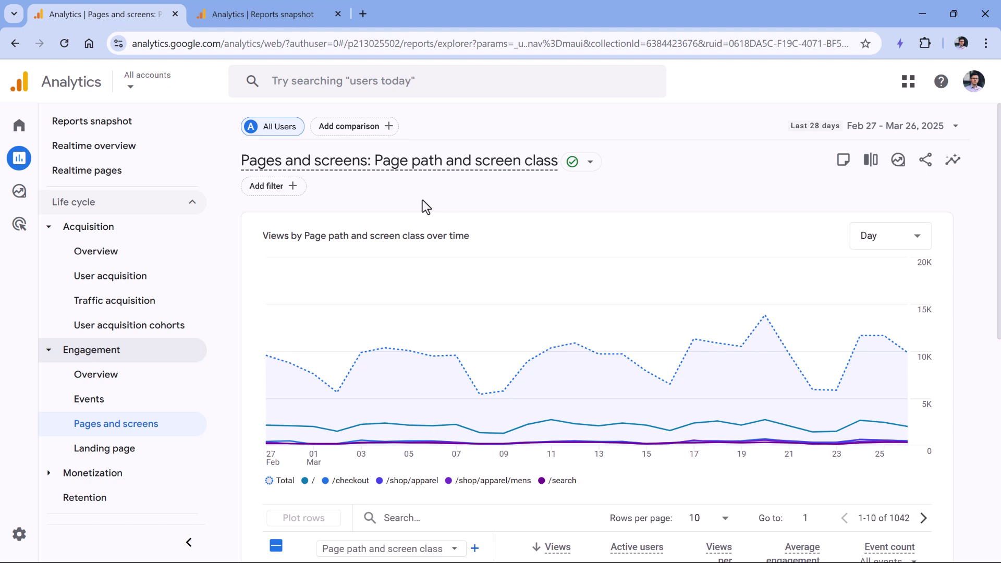
Create and apply a comparison in the Pages and screens report where Session default channel group exactly matches Organic Search
{"action": "left_click", "coordinate": [353, 131]}
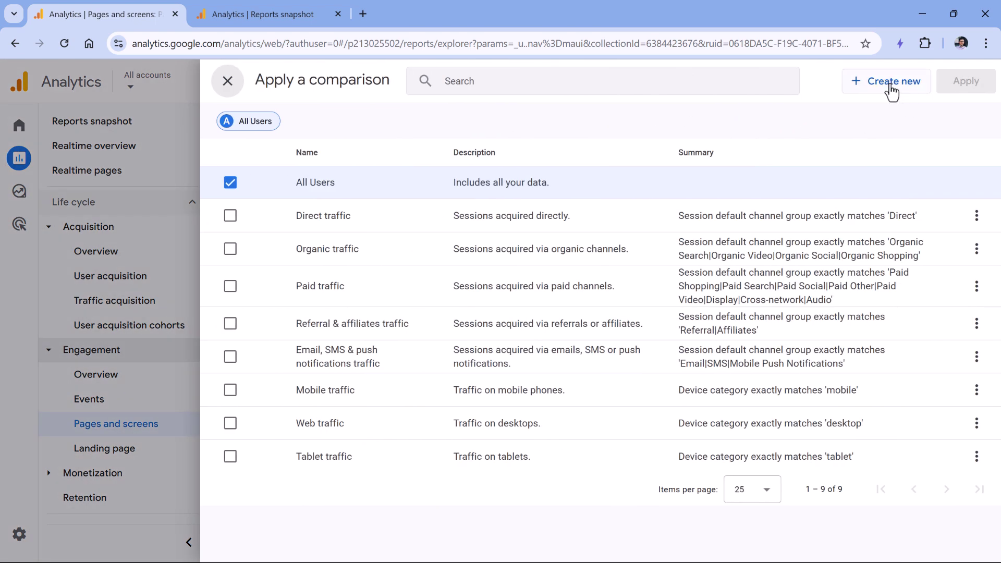
{"action": "left_click", "coordinate": [892, 93]}
{"action": "left_click", "coordinate": [415, 194]}
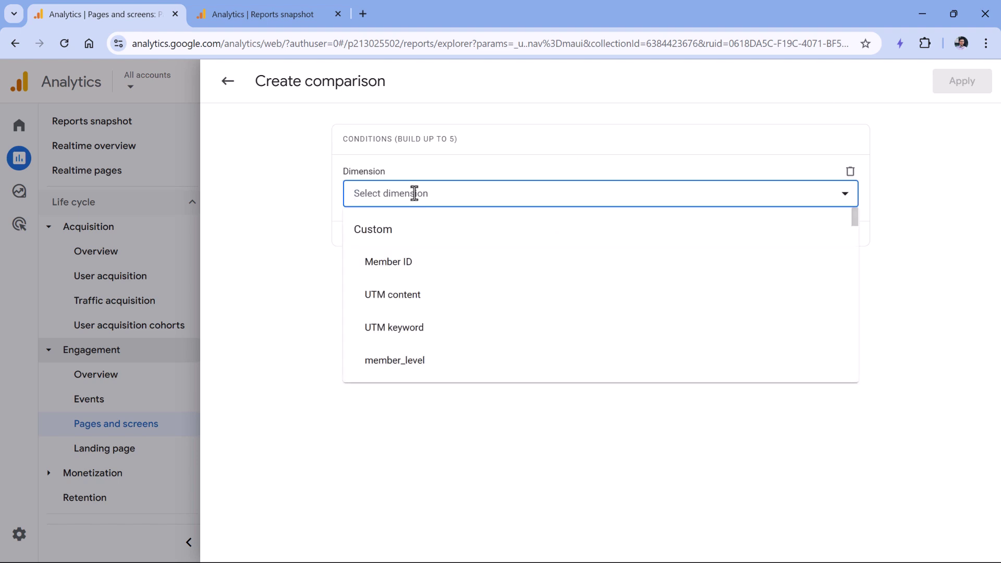
{"action": "type", "text": "session defa"}
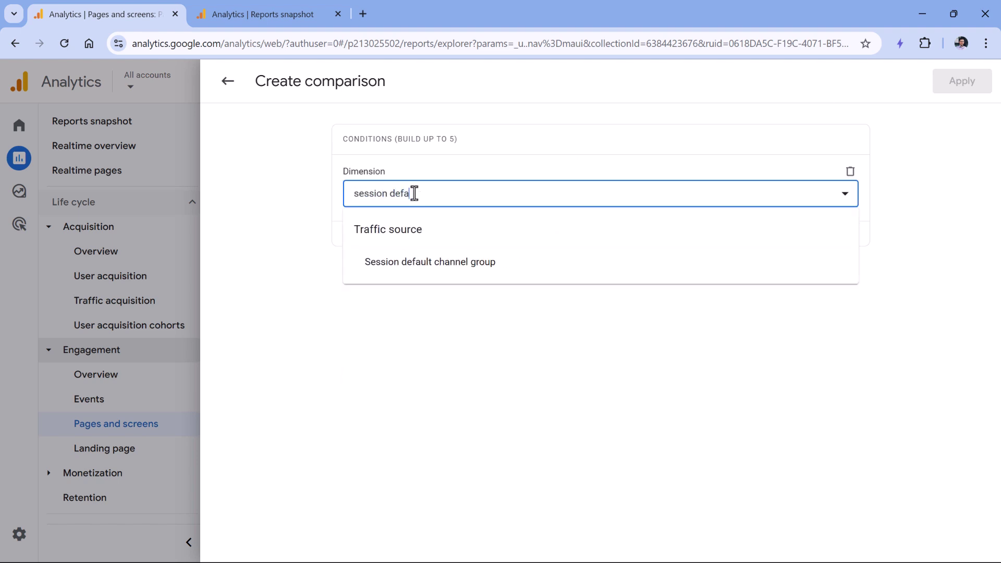
{"action": "left_click", "coordinate": [429, 263]}
{"action": "left_click", "coordinate": [412, 278]}
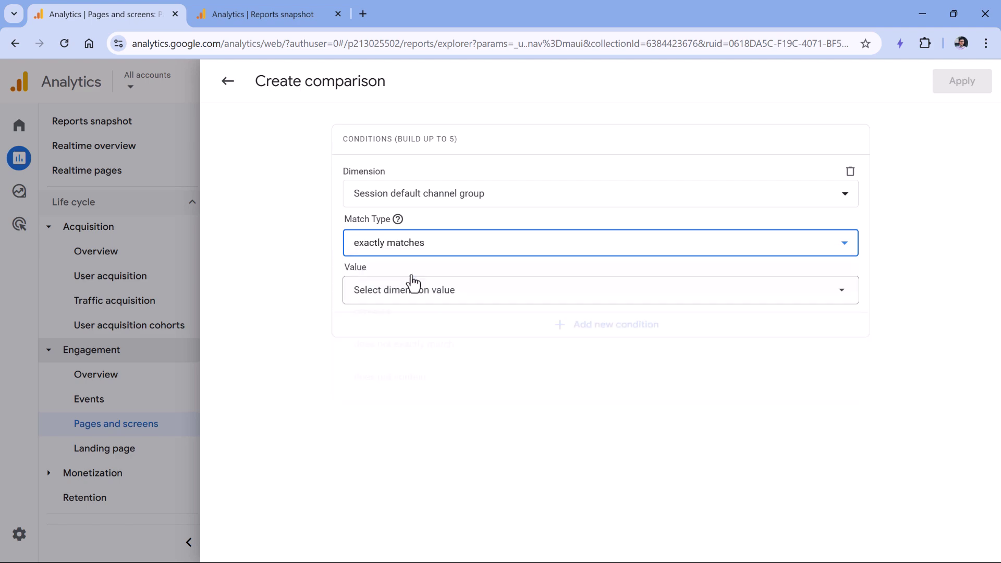
{"action": "left_click", "coordinate": [448, 294]}
{"action": "left_click", "coordinate": [368, 387]}
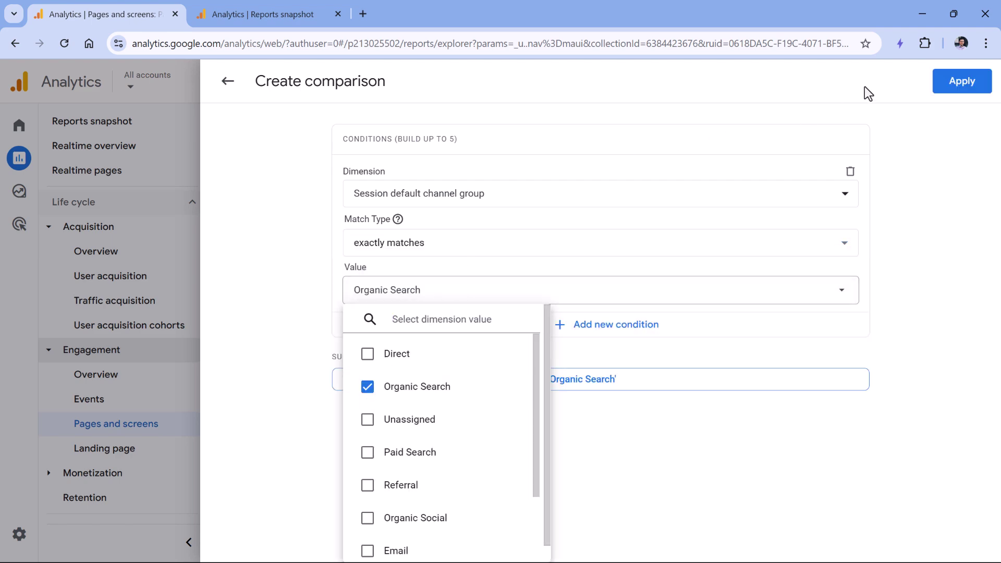
{"action": "left_click", "coordinate": [966, 91]}
{"action": "left_click", "coordinate": [965, 91]}
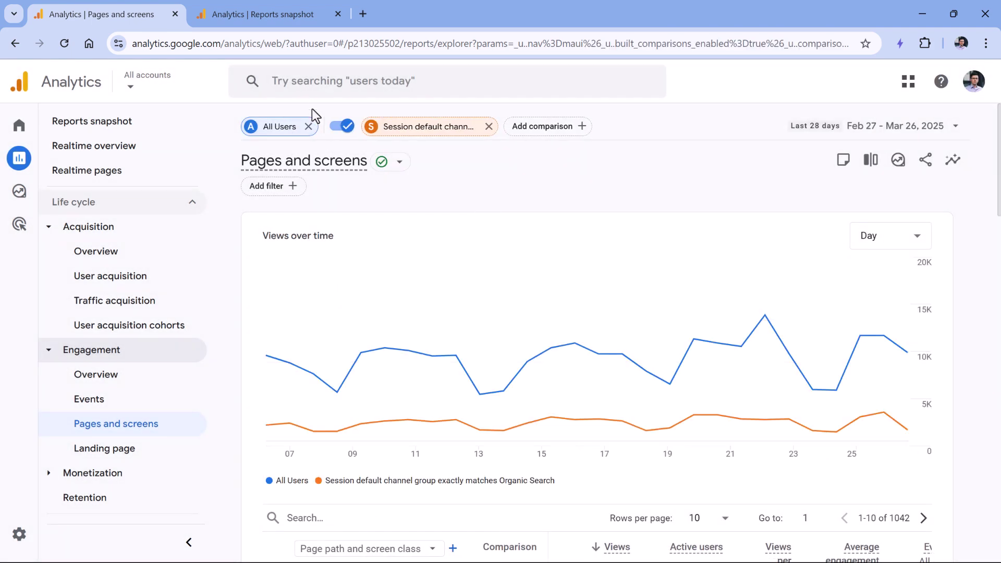
Remove the All Users comparison from the Pages and screens report and review the page table for Organic Search only
{"action": "left_click", "coordinate": [308, 127]}
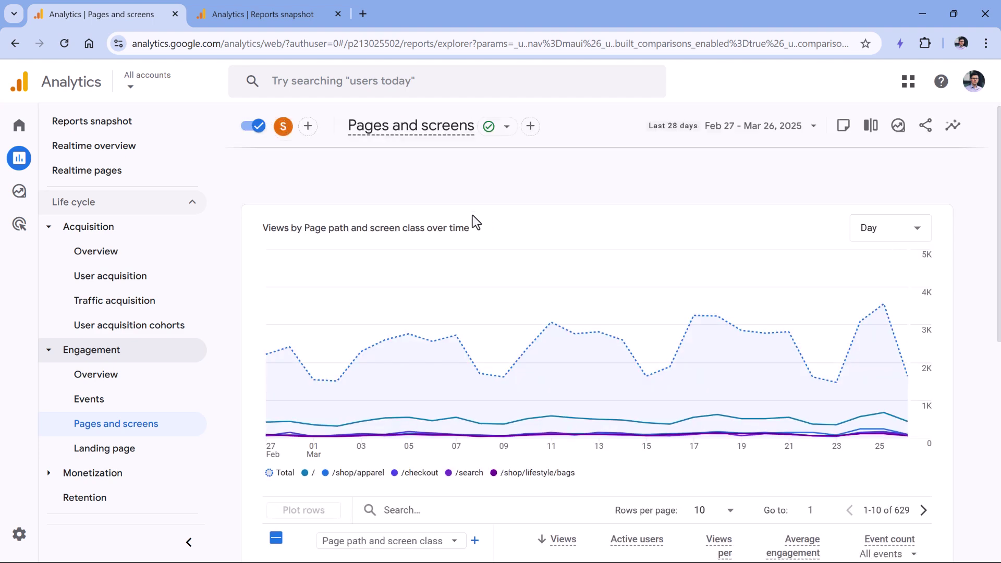
{"action": "scroll", "coordinate": [471, 219], "scroll_direction": "down", "scroll_amount": 6}
{"action": "scroll", "coordinate": [471, 225], "scroll_direction": "down", "scroll_amount": 2}
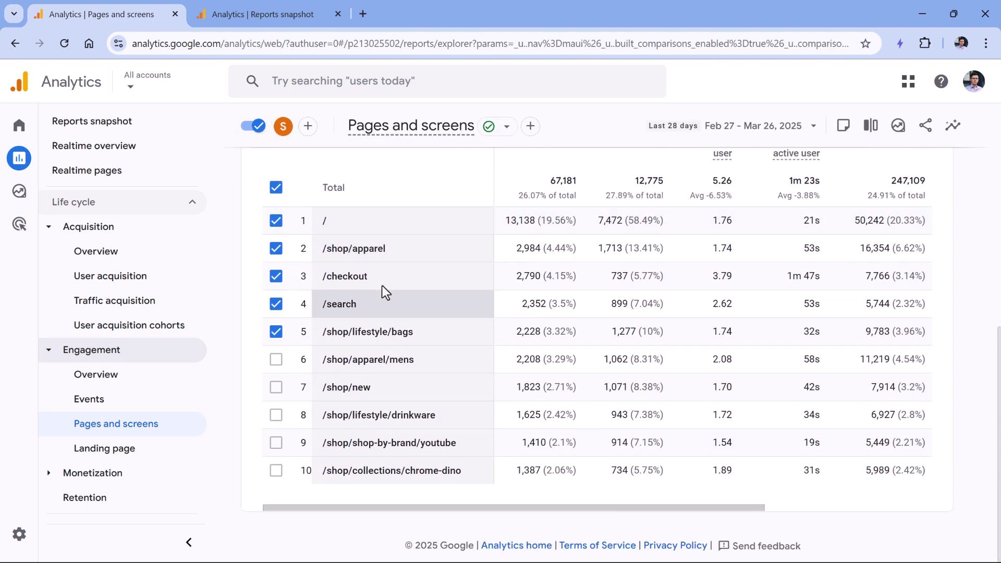
{"action": "scroll", "coordinate": [389, 305], "scroll_direction": "up", "scroll_amount": 1}
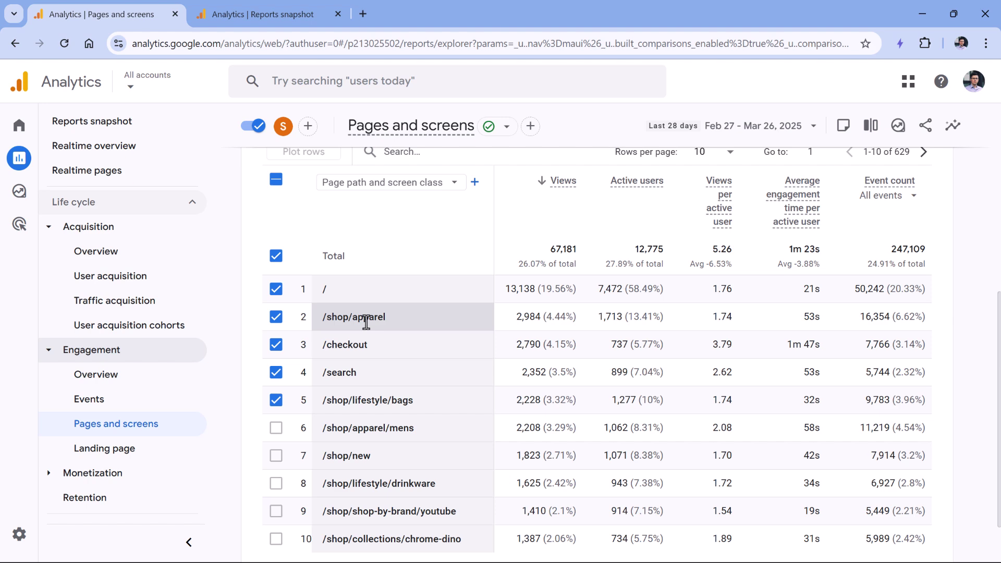
{"action": "scroll", "coordinate": [367, 324], "scroll_direction": "up", "scroll_amount": 2}
{"action": "scroll", "coordinate": [376, 331], "scroll_direction": "down", "scroll_amount": 4}
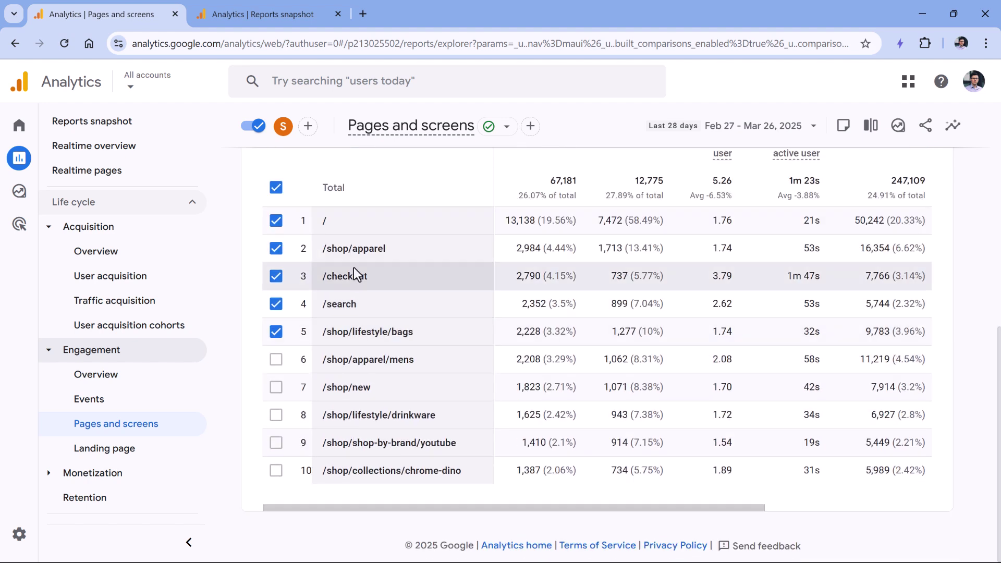
{"action": "scroll", "coordinate": [359, 384], "scroll_direction": "up", "scroll_amount": 8}
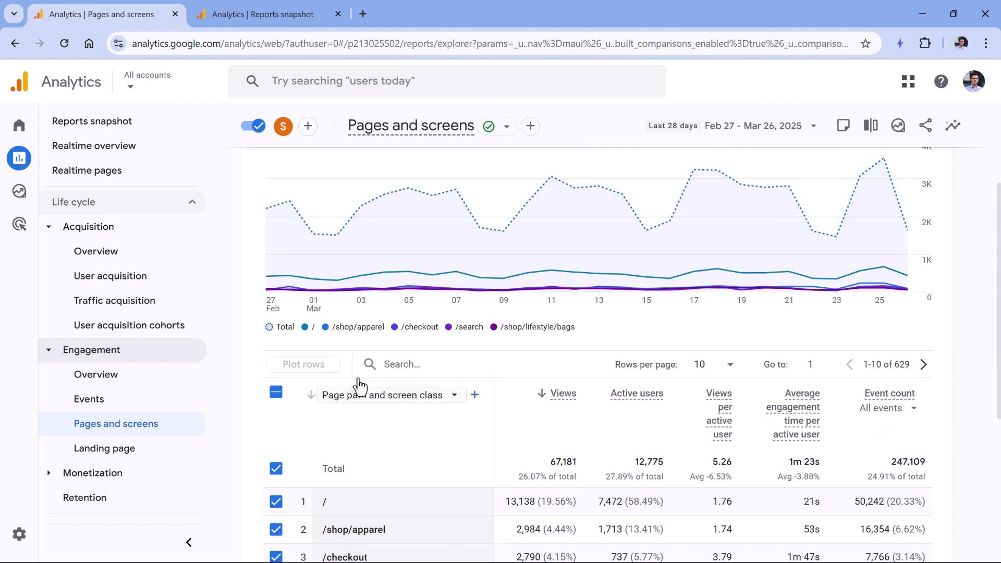
{"action": "scroll", "coordinate": [359, 383], "scroll_direction": "up", "scroll_amount": 1}
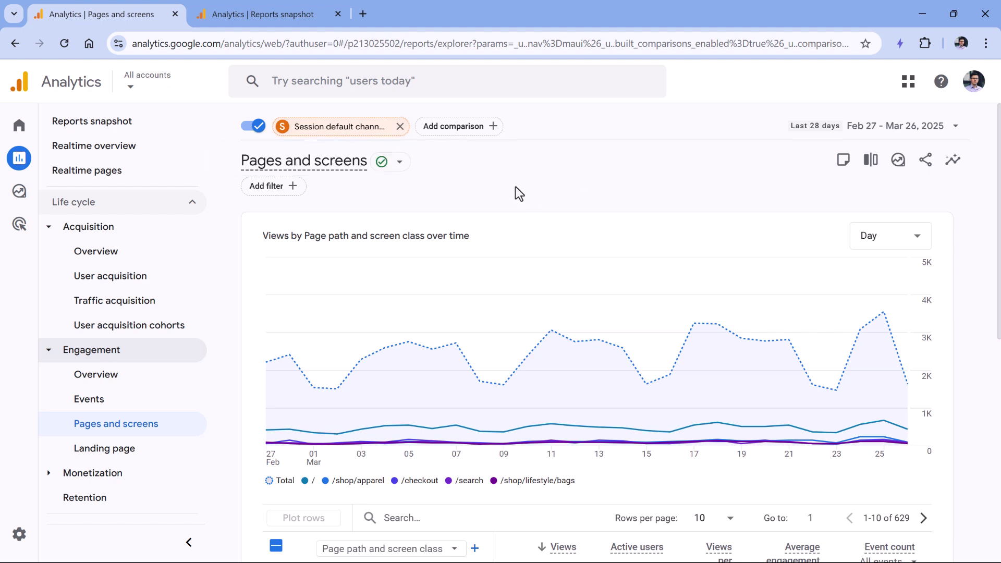
In the analyticsmania.com GA4 property's Reports snapshot, create a comparison where Session default channel group exactly matches Organic Search
{"action": "left_click", "coordinate": [261, 14]}
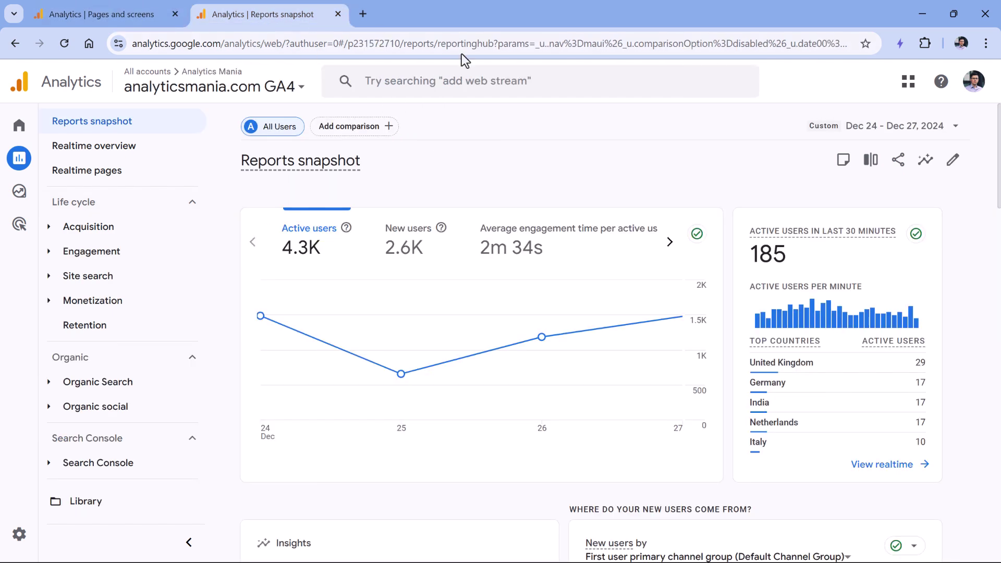
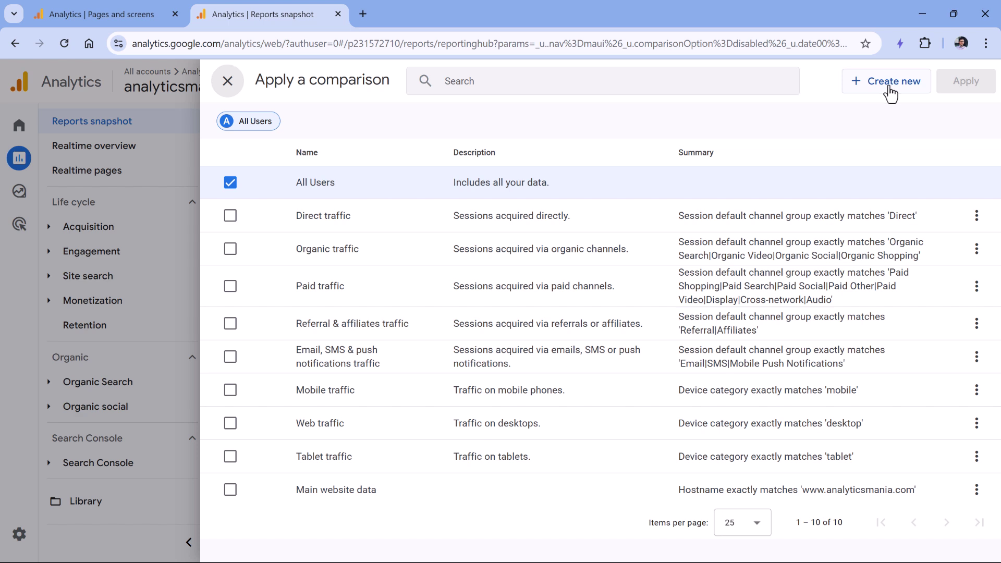
{"action": "left_click", "coordinate": [892, 93]}
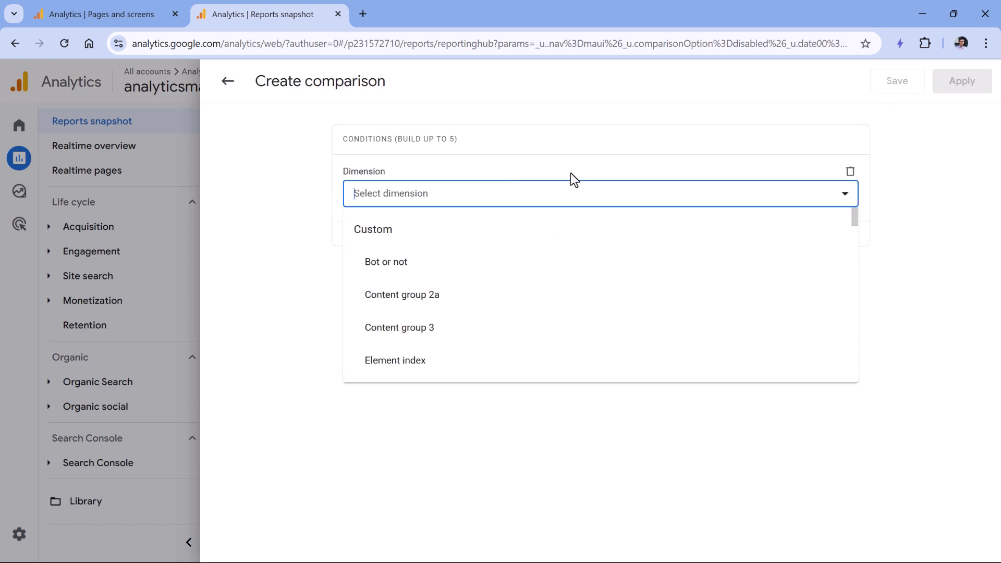
{"action": "type", "text": "session defa"}
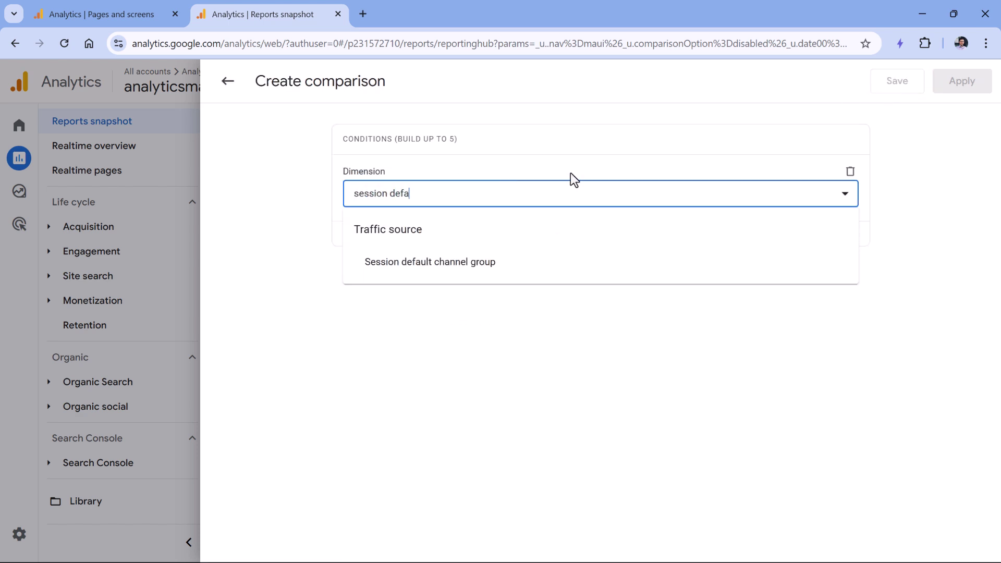
{"action": "left_click", "coordinate": [425, 280]}
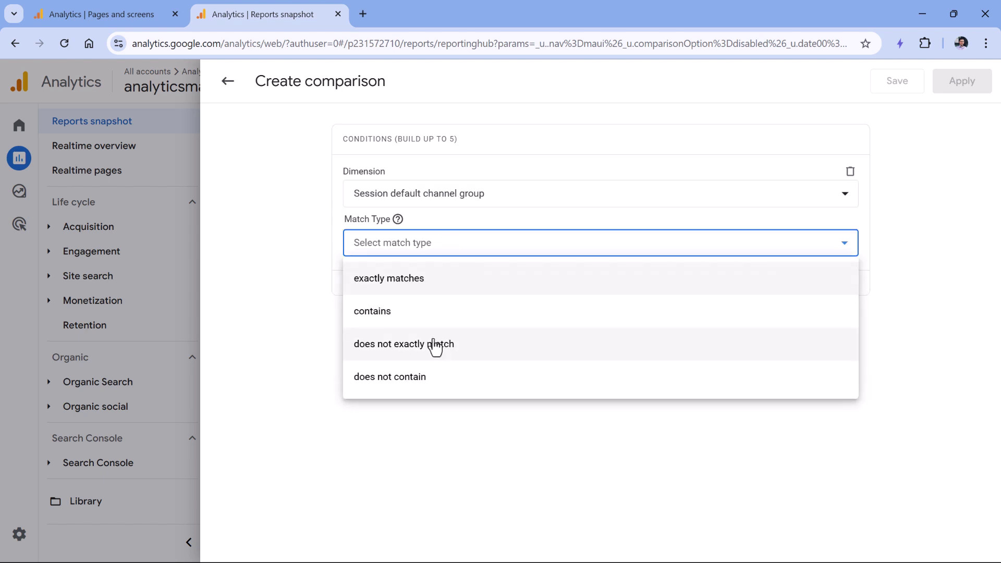
{"action": "left_click", "coordinate": [414, 295]}
{"action": "left_click", "coordinate": [431, 295]}
{"action": "left_click", "coordinate": [370, 354]}
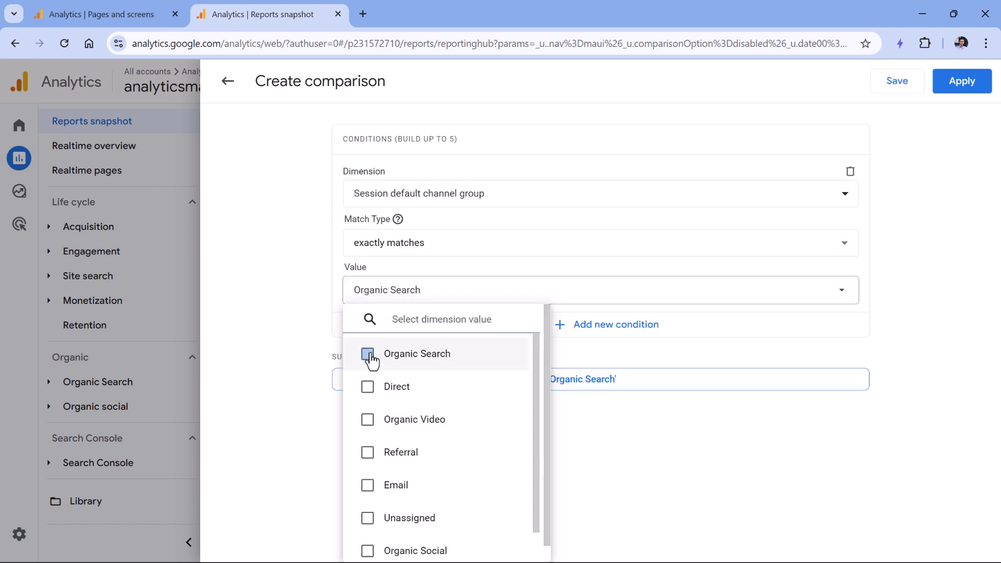
{"action": "left_click", "coordinate": [662, 152]}
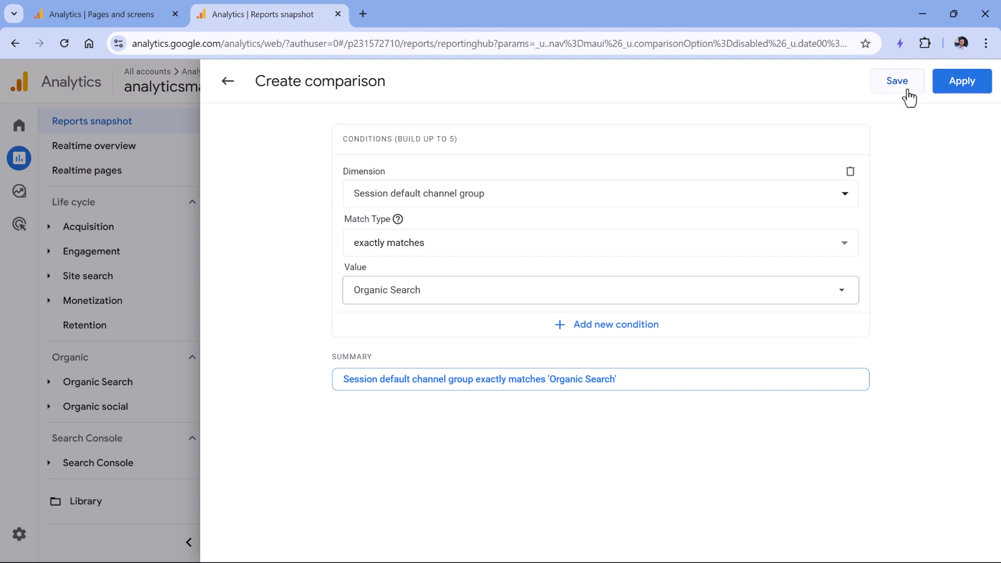
Save the new comparison under the name "Organic Search traffic"
{"action": "left_click", "coordinate": [891, 89]}
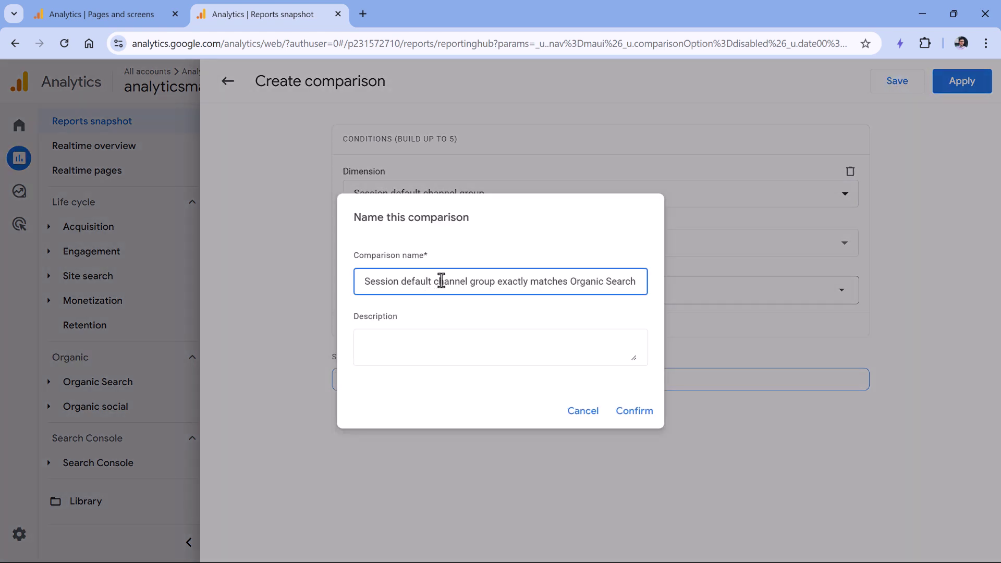
{"action": "left_click_drag", "start_coordinate": [568, 283], "coordinate": [364, 283]}
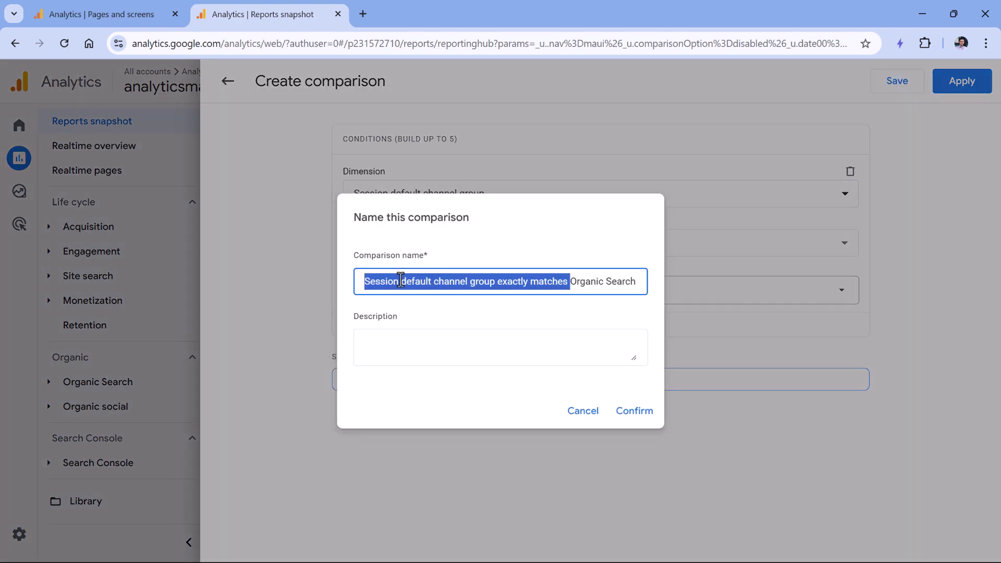
{"action": "type", "text": "="}
{"action": "key", "text": "BackSpace"}
{"action": "double_click", "coordinate": [420, 283]}
{"action": "left_click", "coordinate": [476, 286]}
{"action": "type", "text": "traffic"}
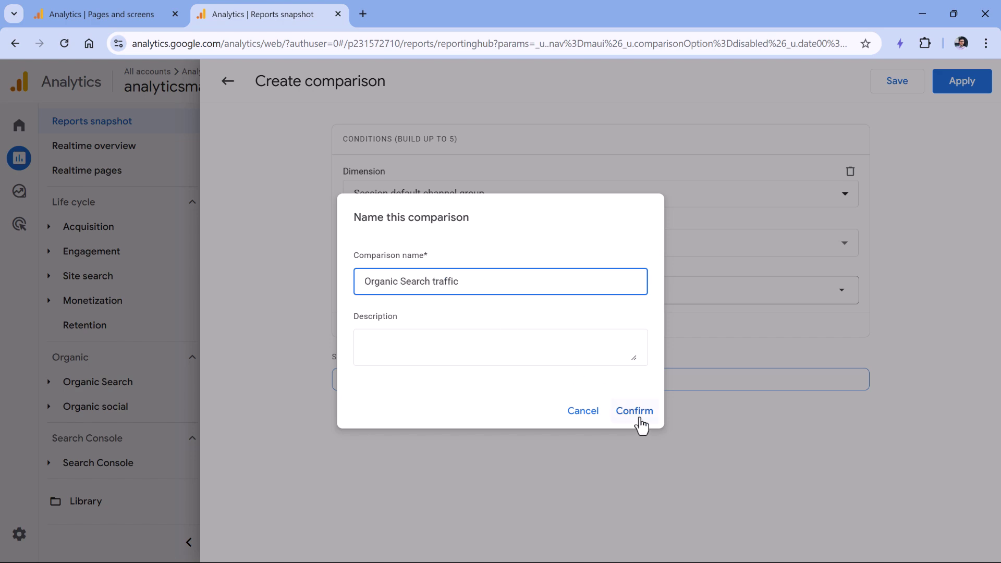
{"action": "left_click", "coordinate": [635, 412]}
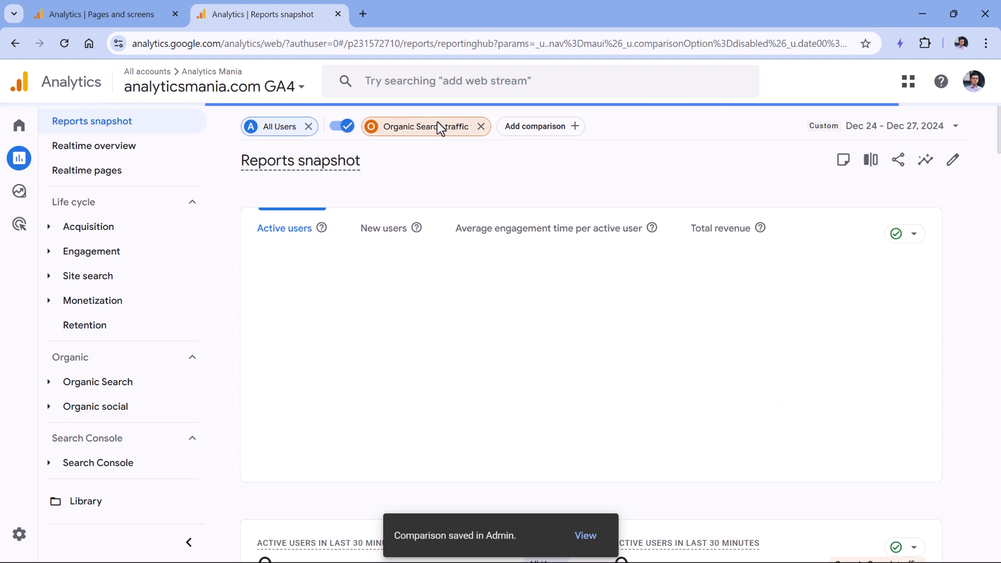
Remove All Users and Organic Search traffic from the Reports snapshot's comparisons, then visit Home and return to Reports
{"action": "left_click", "coordinate": [309, 129]}
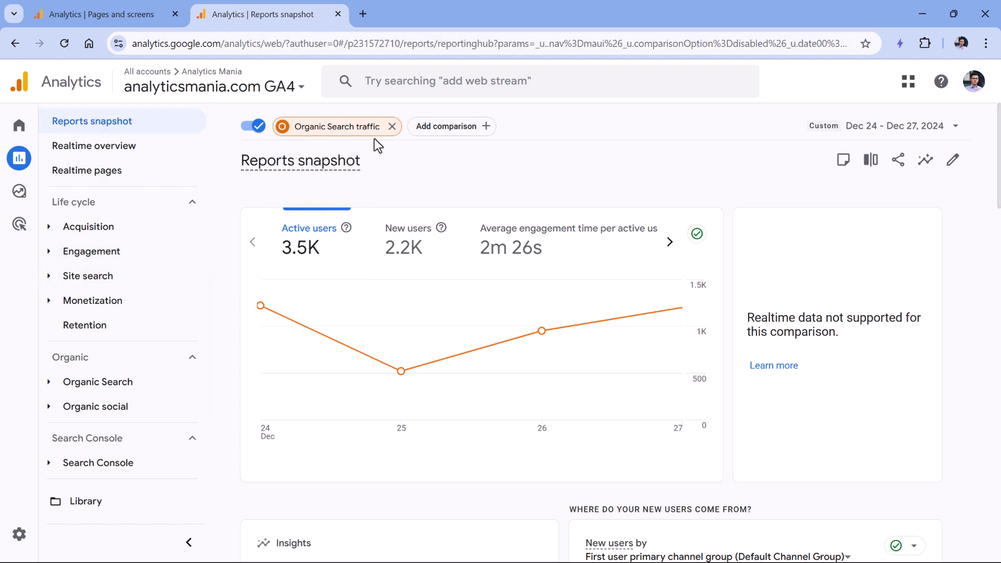
{"action": "left_click", "coordinate": [392, 127]}
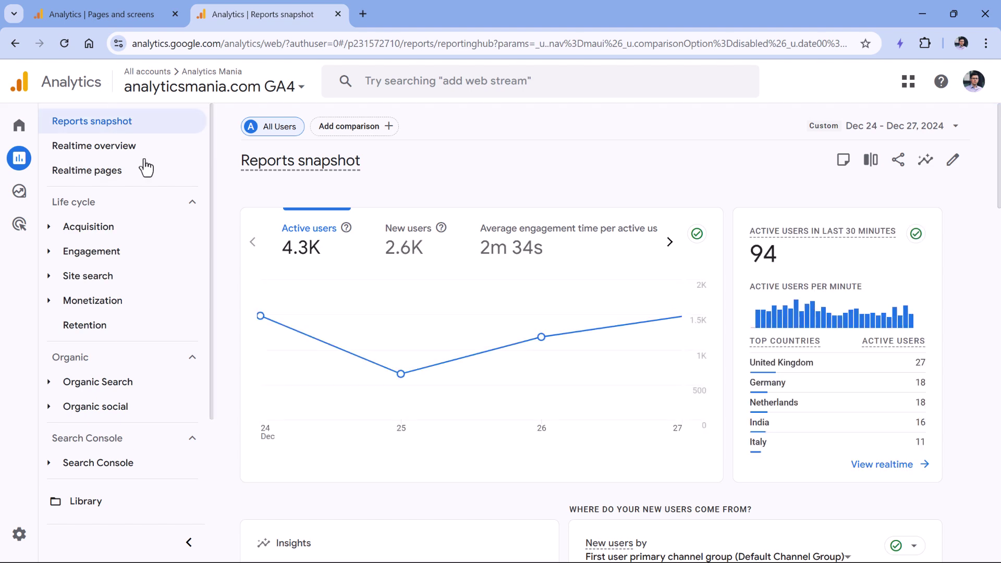
{"action": "left_click", "coordinate": [19, 127]}
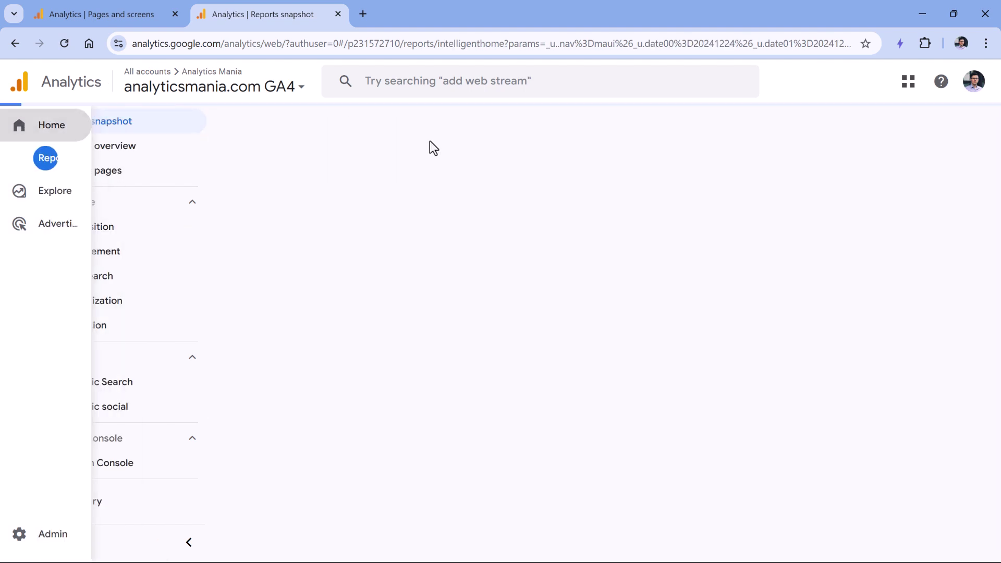
{"action": "left_click", "coordinate": [19, 158]}
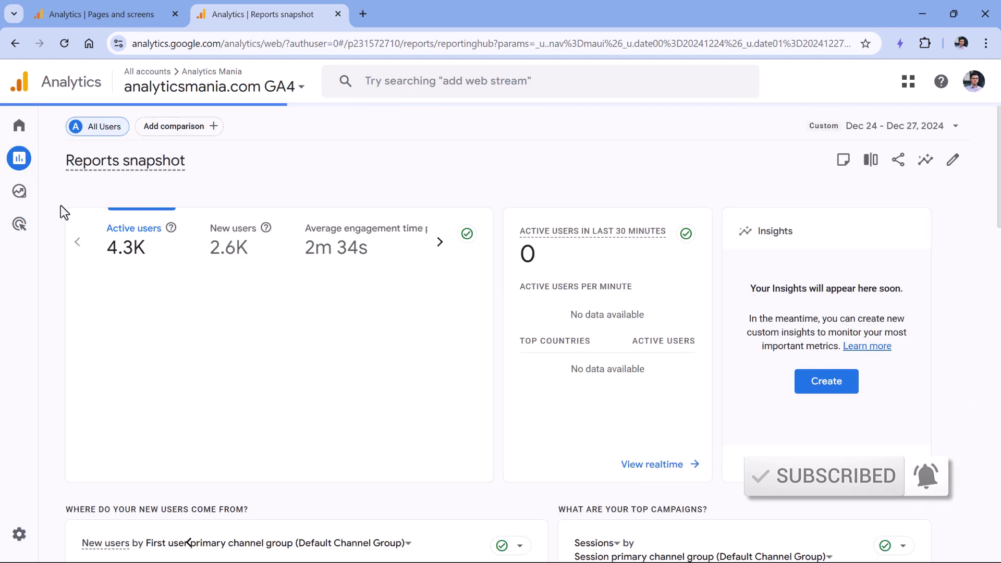
Apply the saved Organic Search traffic comparison instead of All Users in the Engagement All Pages report, and view the comparison list again
{"action": "left_click", "coordinate": [57, 253]}
{"action": "left_click", "coordinate": [96, 351]}
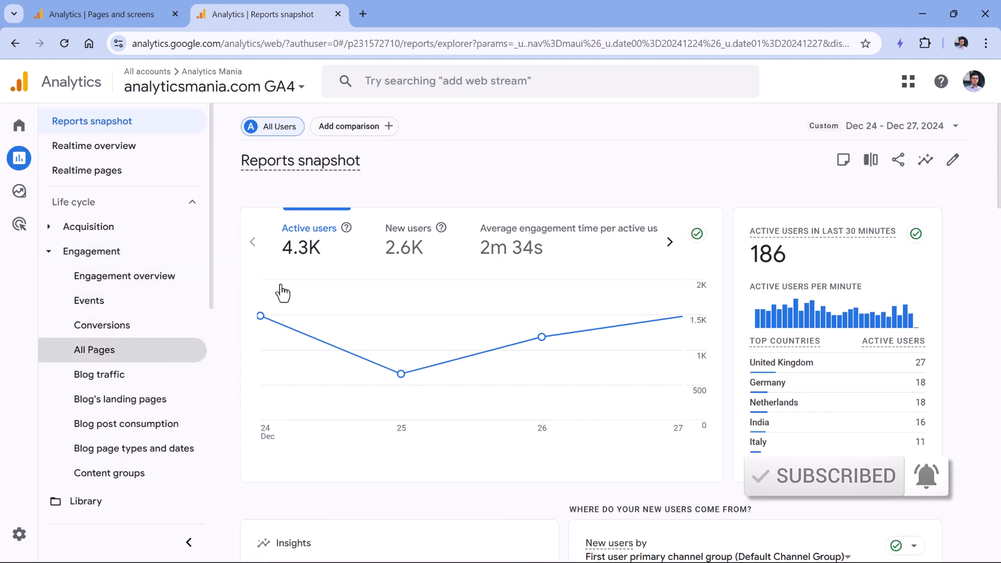
{"action": "left_click", "coordinate": [359, 137]}
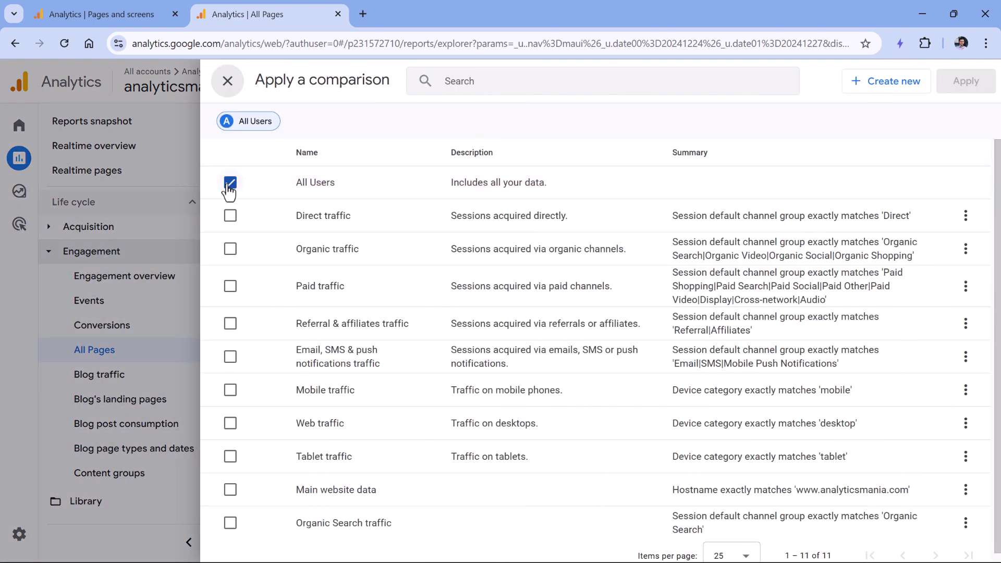
{"action": "left_click", "coordinate": [230, 184]}
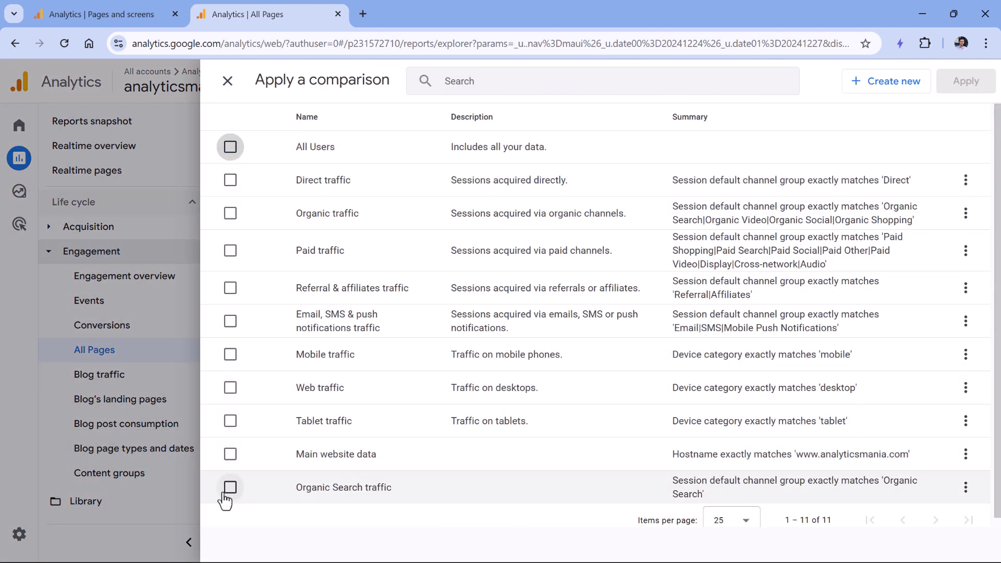
{"action": "left_click", "coordinate": [230, 487]}
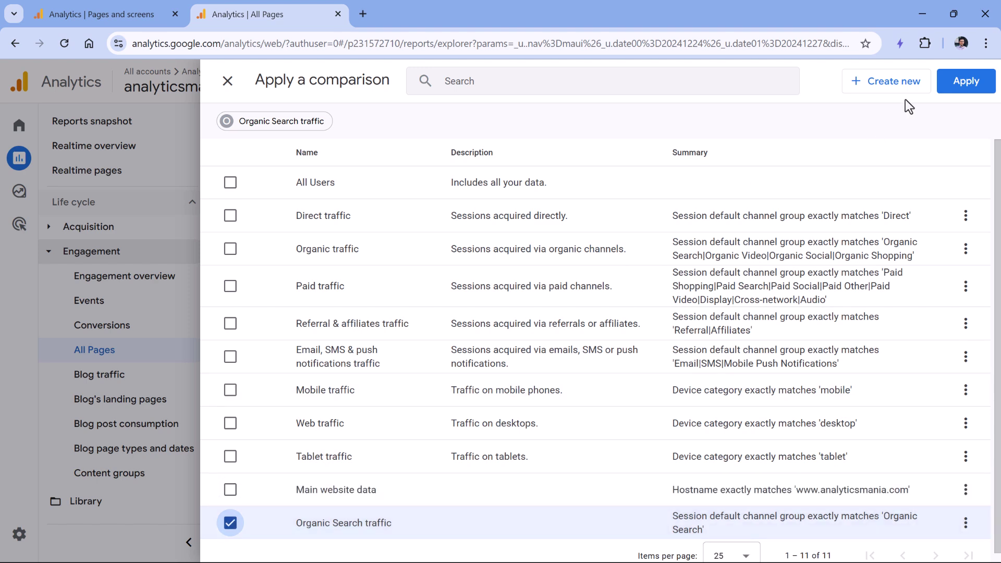
{"action": "left_click", "coordinate": [956, 85]}
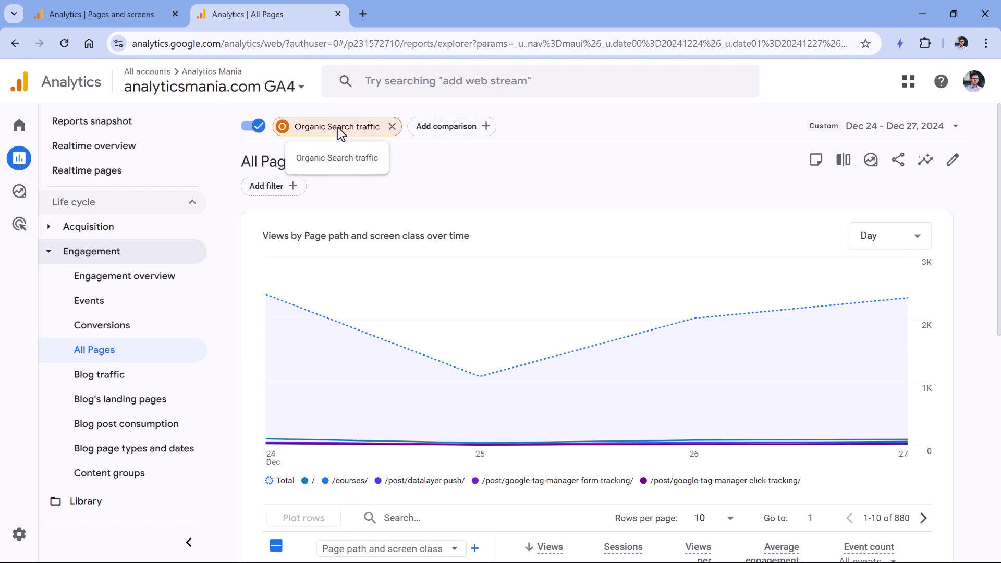
{"action": "left_click", "coordinate": [438, 129]}
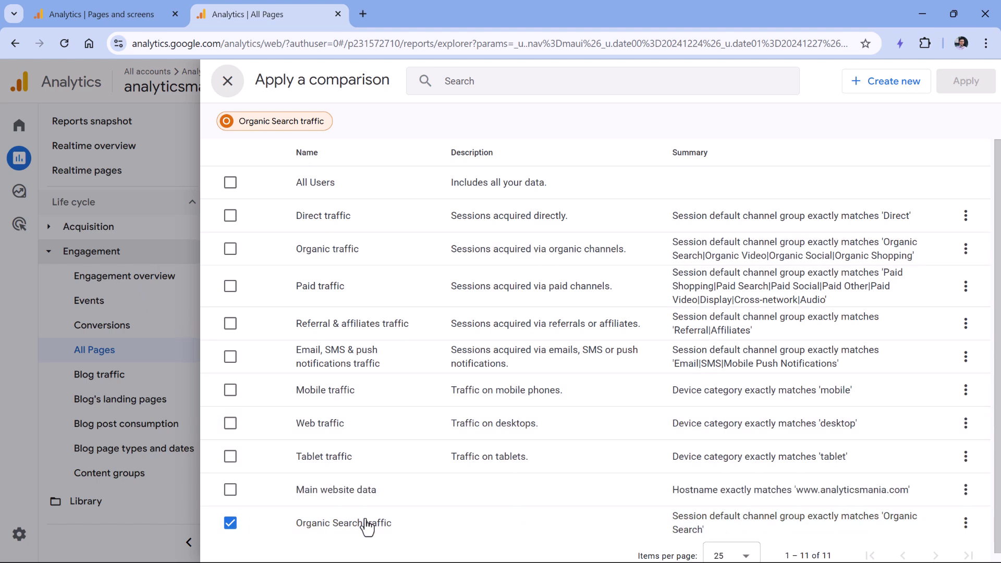
{"action": "left_click", "coordinate": [230, 88]}
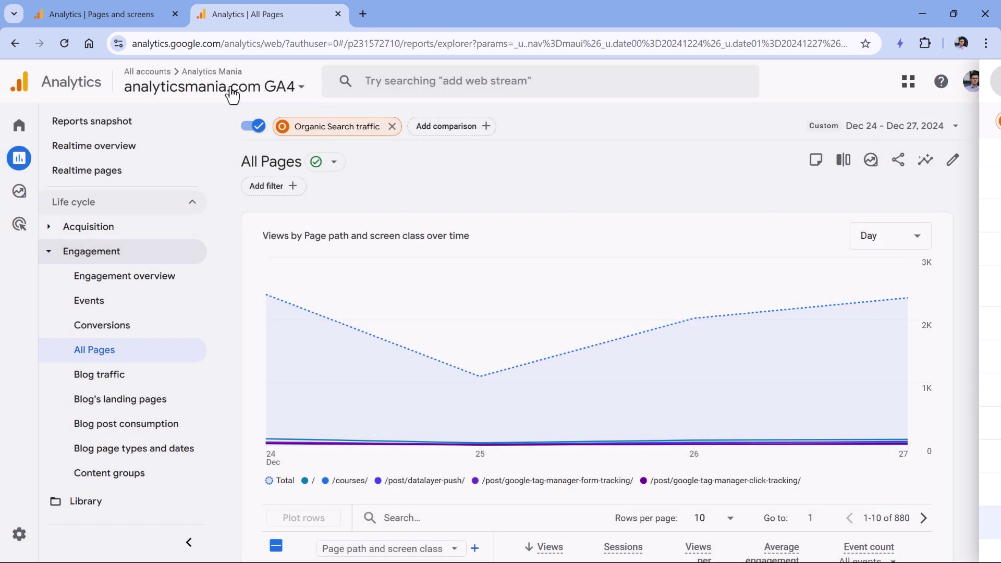
Return to the Google Merch Shop property and create a blank exploration
{"action": "key", "text": "ctrl+shift+Tab"}
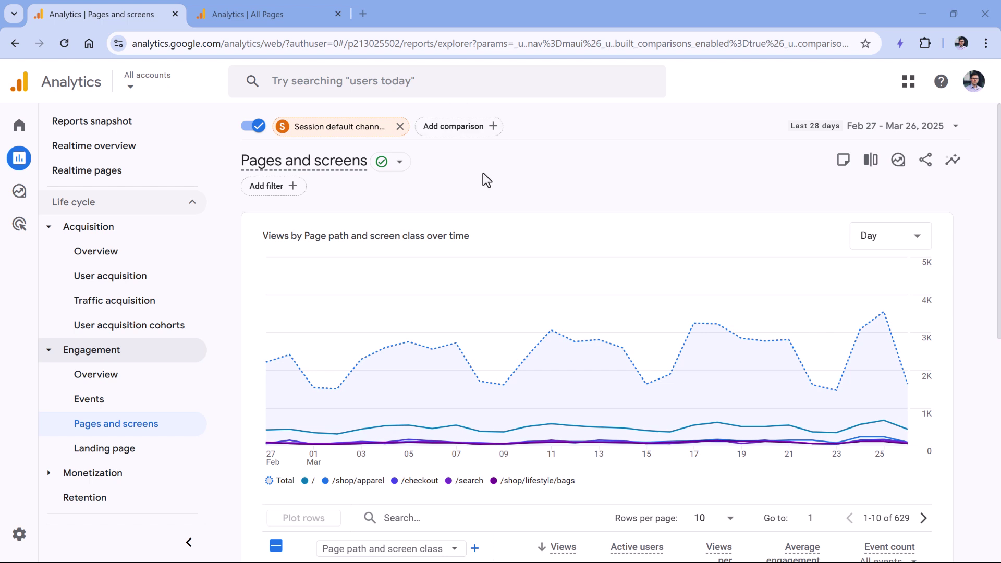
{"action": "left_click", "coordinate": [18, 192]}
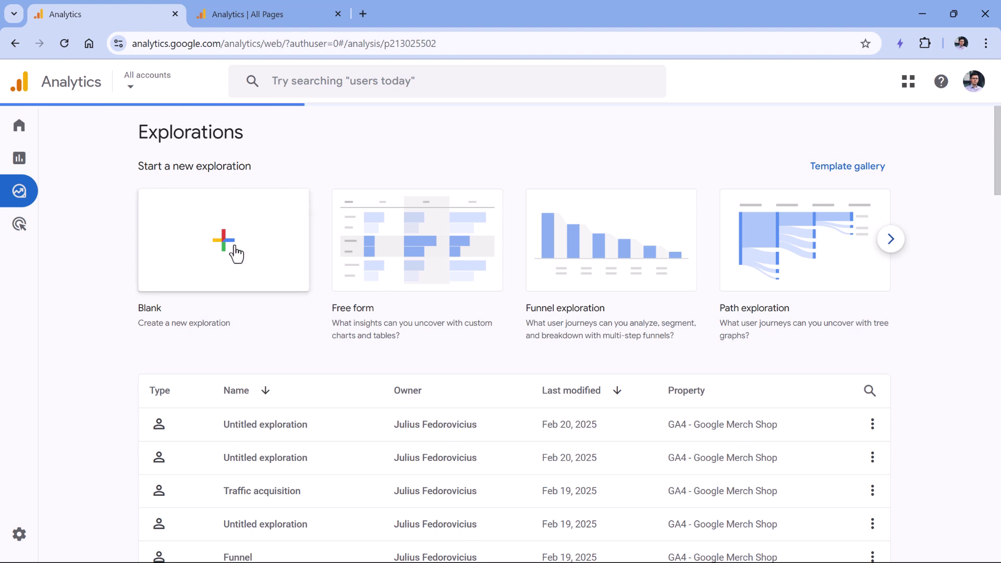
{"action": "left_click", "coordinate": [236, 254]}
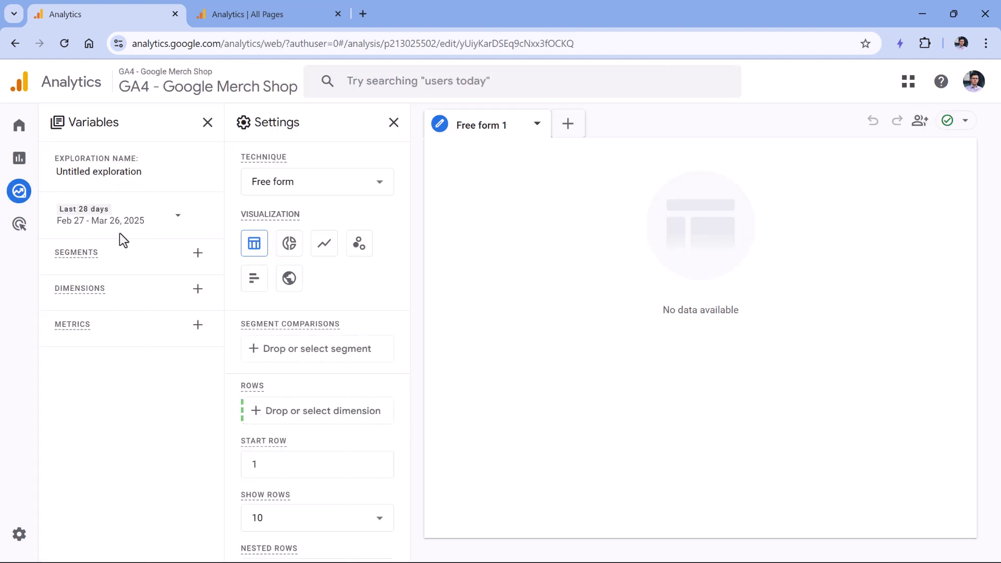
Add the Landing page dimension to the exploration's variables
{"action": "left_click", "coordinate": [198, 290]}
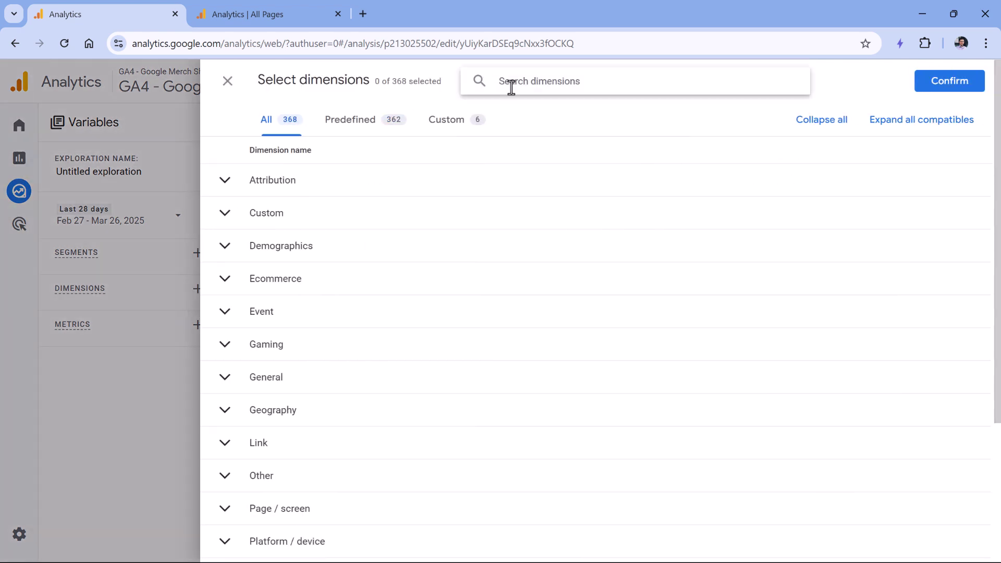
{"action": "type", "text": "landing"}
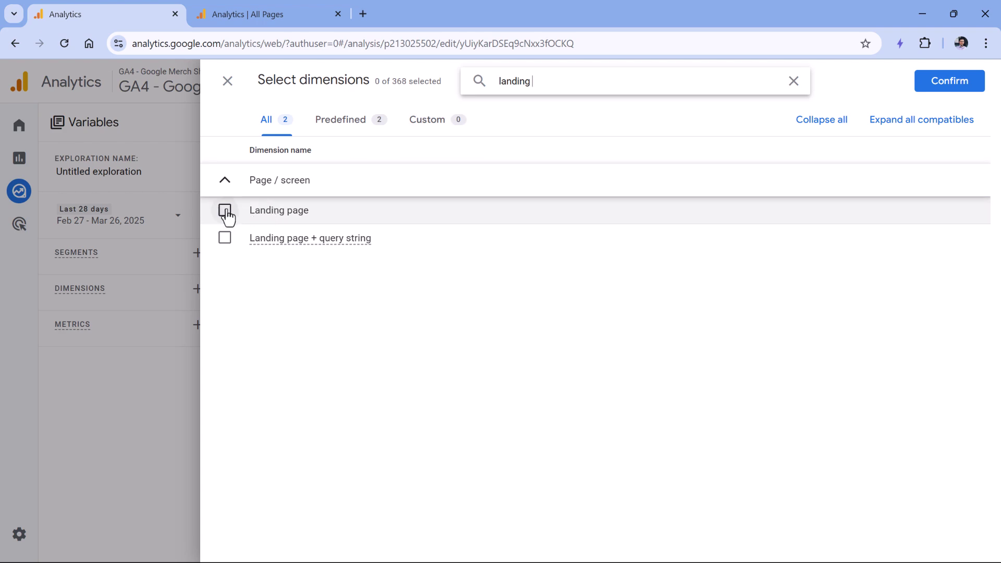
{"action": "left_click", "coordinate": [224, 211]}
{"action": "left_click", "coordinate": [934, 89]}
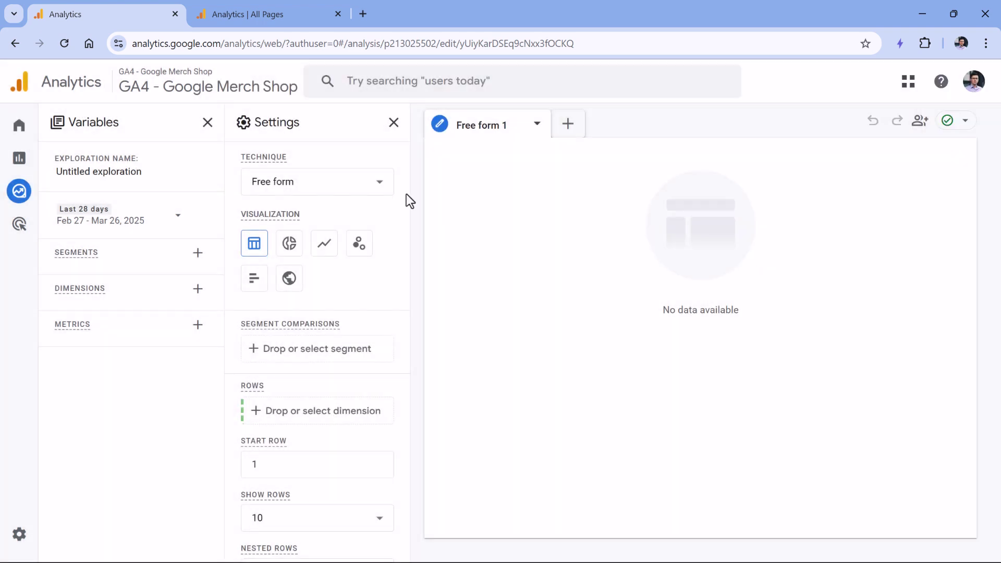
Add the Sessions, Total users and Purchase revenue metrics to the exploration's variables
{"action": "left_click", "coordinate": [198, 353]}
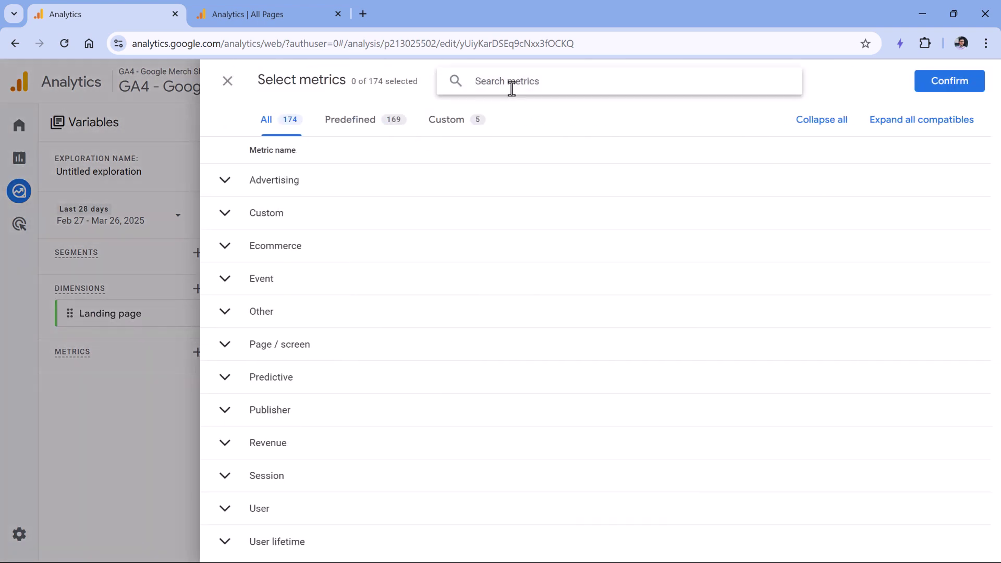
{"action": "type", "text": "sessions"}
{"action": "left_click", "coordinate": [225, 265]}
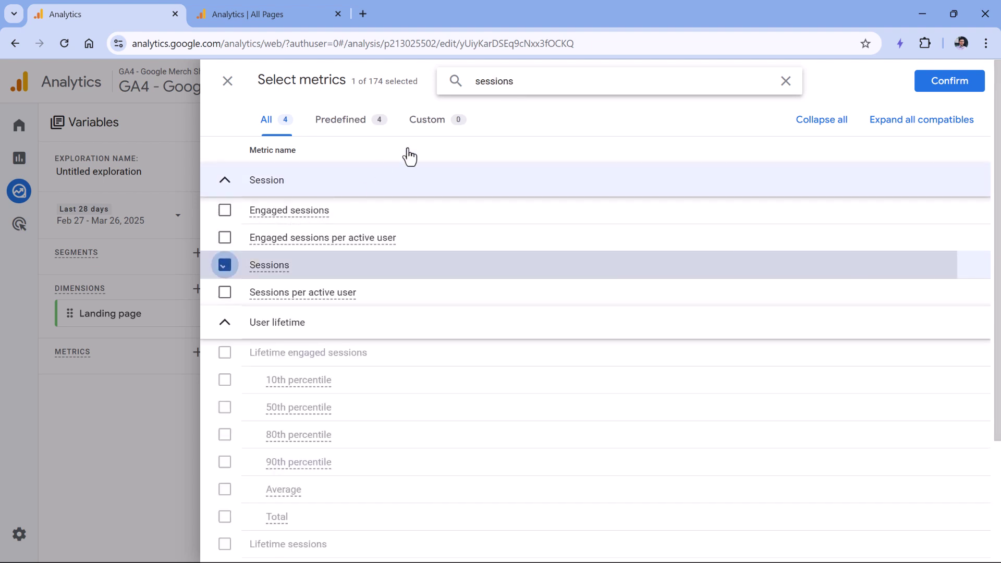
{"action": "double_click", "coordinate": [508, 76]}
{"action": "type", "text": "users"}
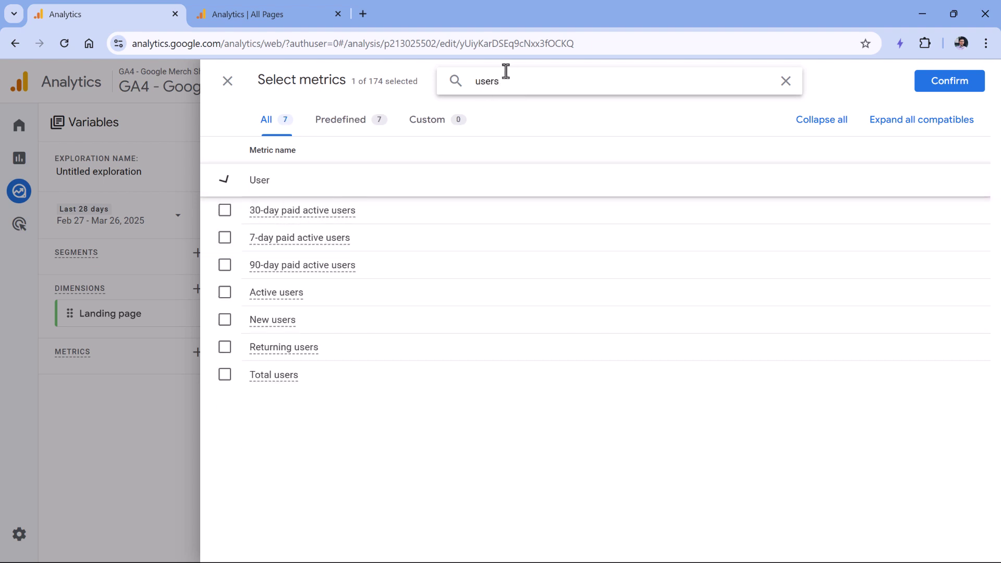
{"action": "left_click", "coordinate": [225, 374]}
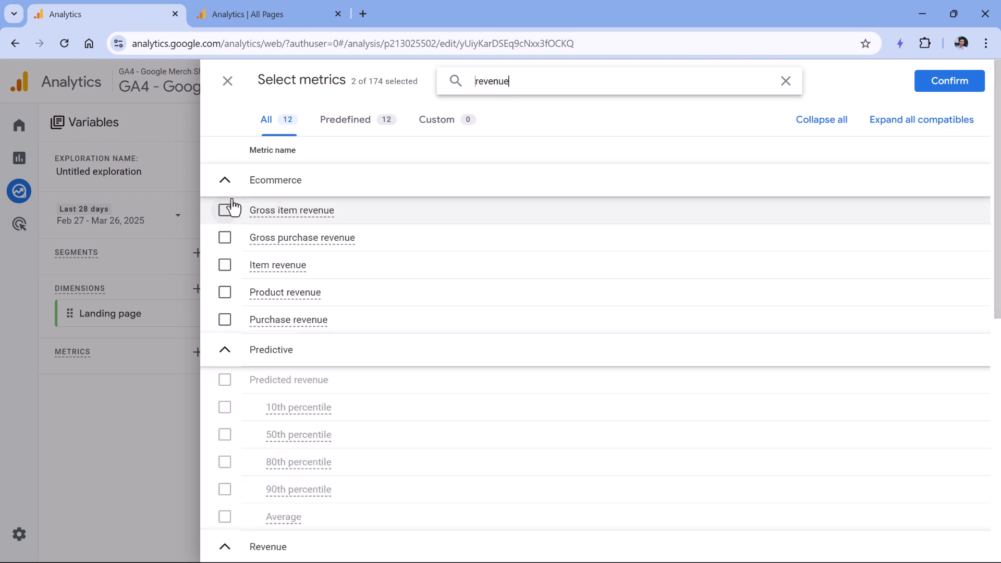
{"action": "left_click", "coordinate": [225, 320]}
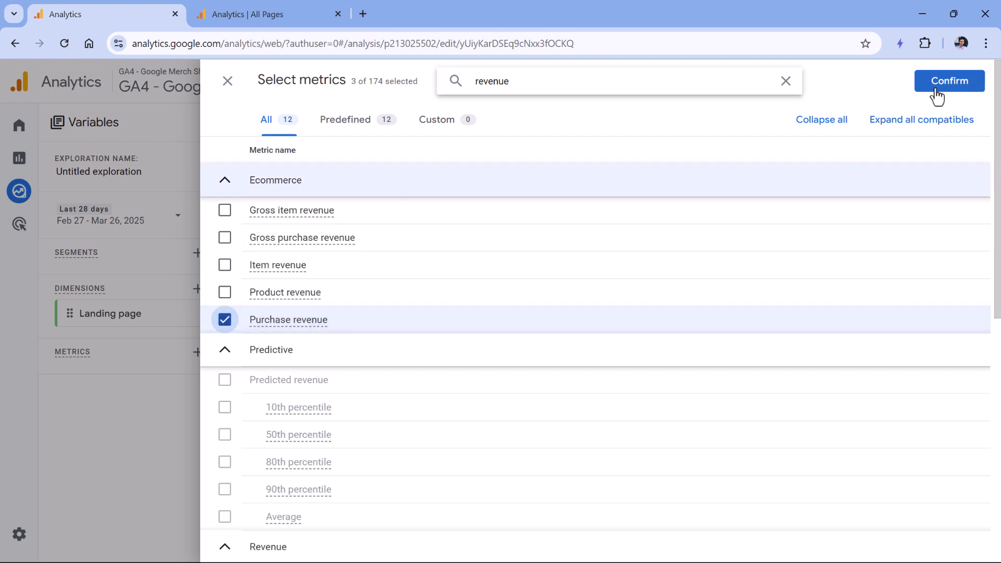
{"action": "left_click", "coordinate": [952, 88]}
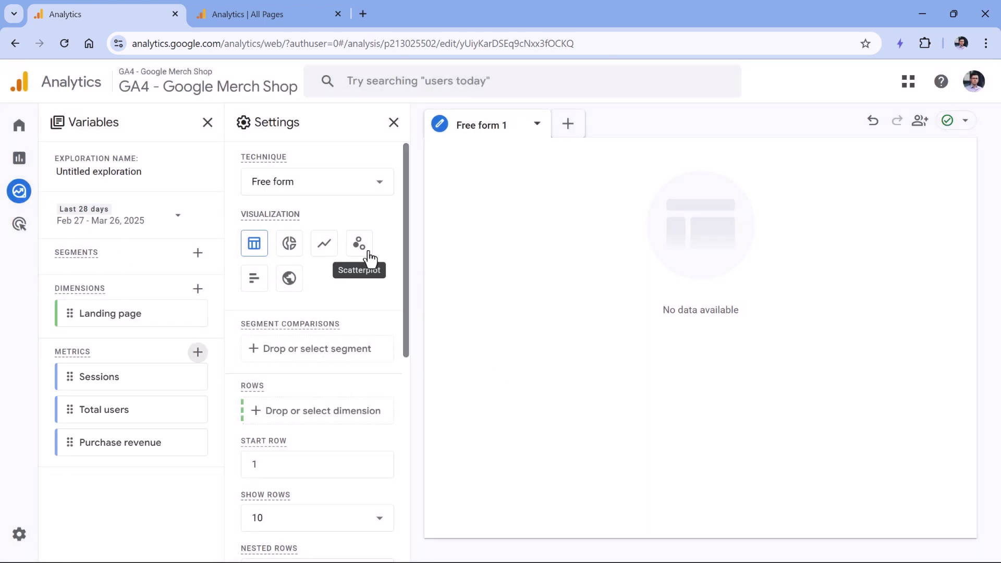
Build the free form table with Landing page as rows and Sessions, Total users and Purchase revenue as values
{"action": "double_click", "coordinate": [120, 323]}
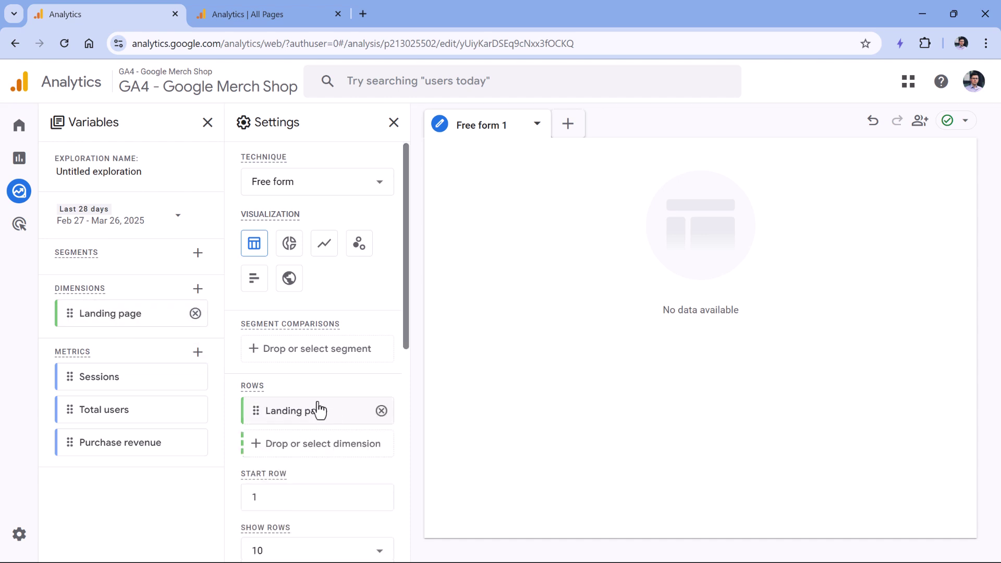
{"action": "scroll", "coordinate": [136, 232], "scroll_direction": "down", "scroll_amount": 8}
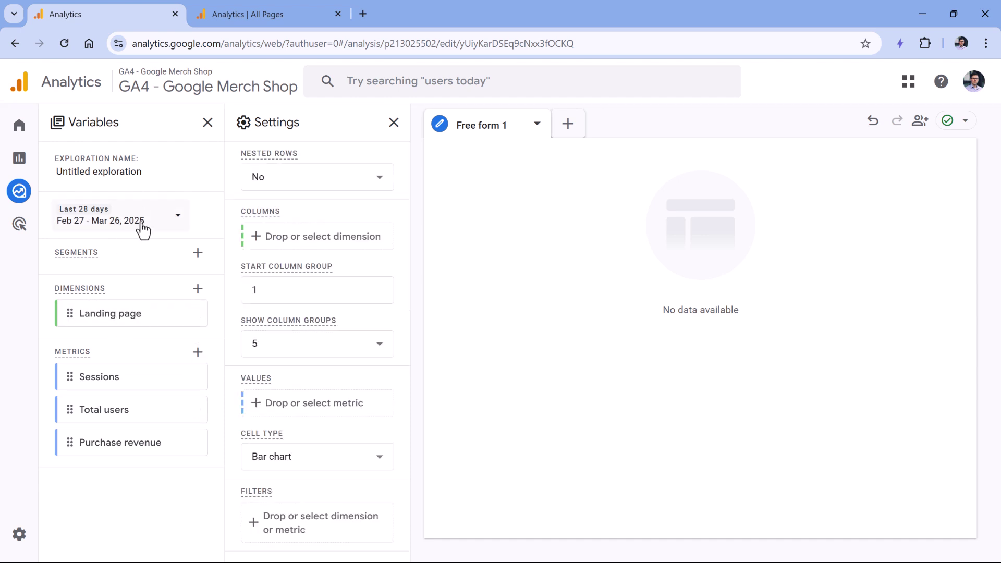
{"action": "double_click", "coordinate": [123, 380]}
{"action": "double_click", "coordinate": [83, 409]}
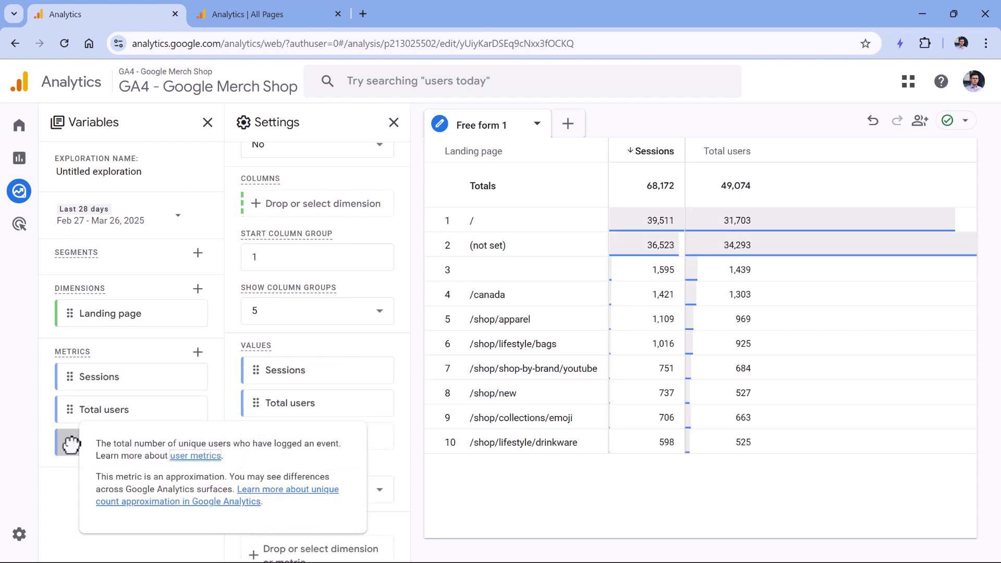
{"action": "double_click", "coordinate": [73, 442]}
{"action": "scroll", "coordinate": [271, 324], "scroll_direction": "down", "scroll_amount": 1}
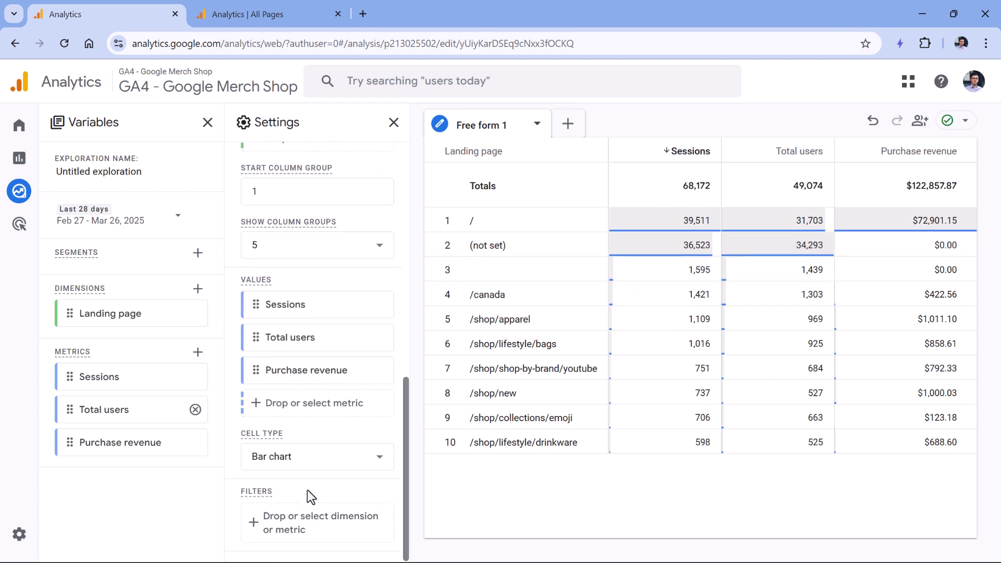
Add the Session default channel group dimension to the exploration's variables
{"action": "left_click", "coordinate": [318, 535]}
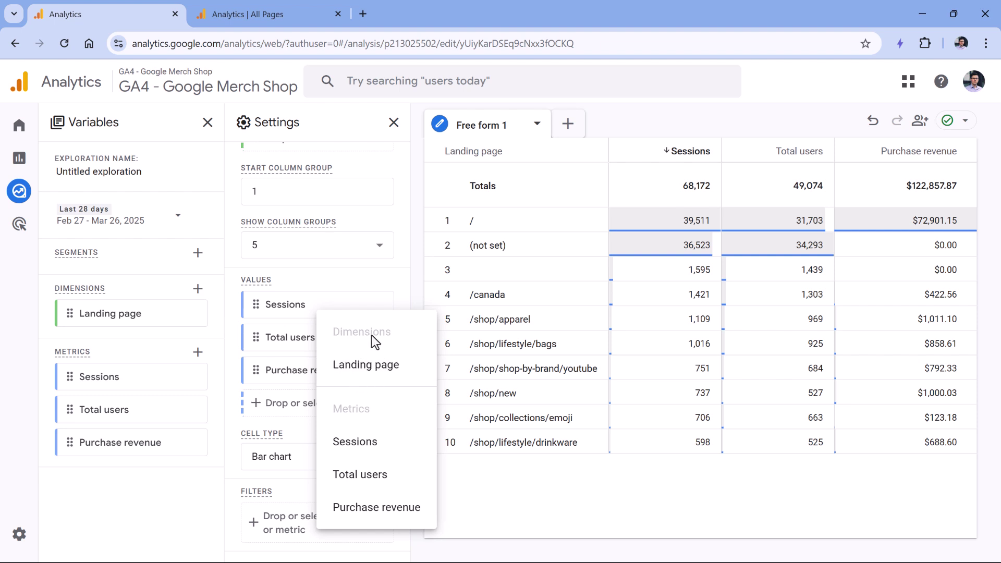
{"action": "left_click", "coordinate": [118, 281]}
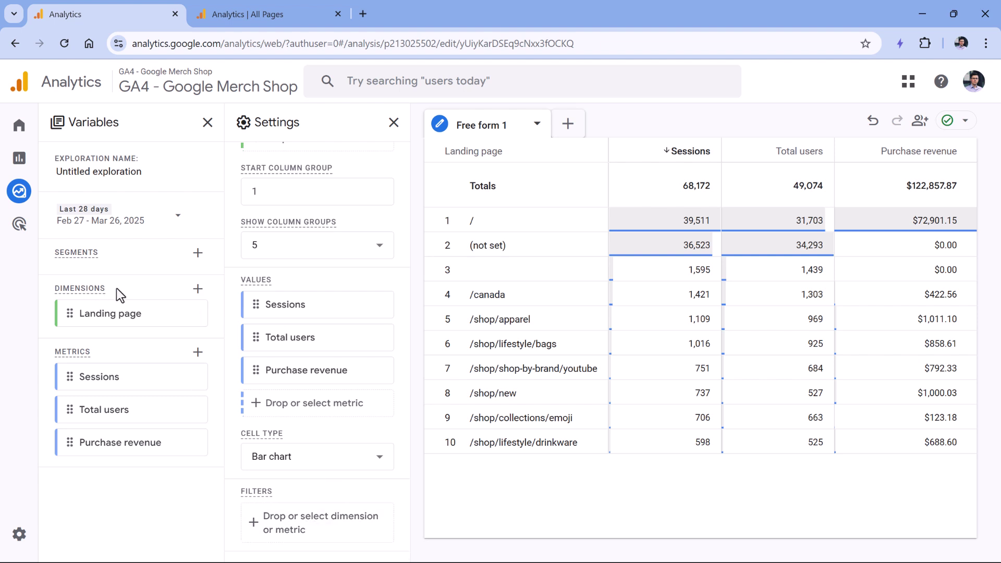
{"action": "left_click", "coordinate": [198, 289]}
{"action": "left_click", "coordinate": [585, 83]}
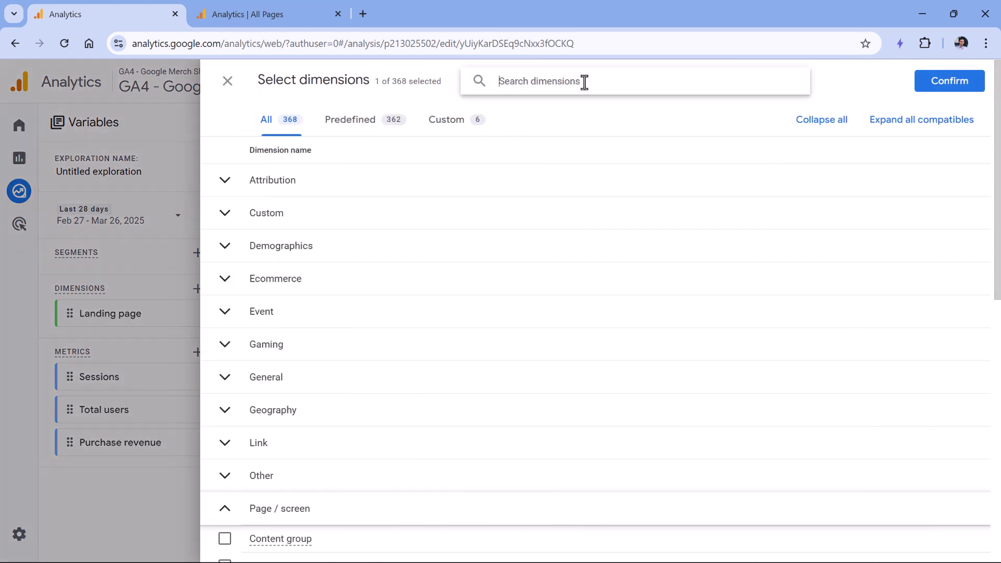
{"action": "type", "text": "session ded"}
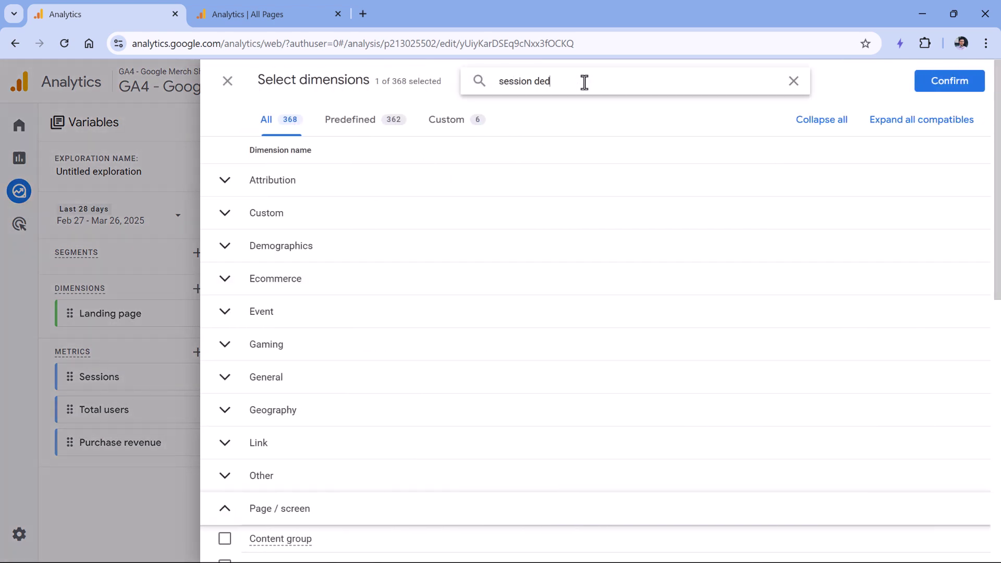
{"action": "key", "text": "BackSpace"}
{"action": "type", "text": "f"}
{"action": "left_click", "coordinate": [224, 211]}
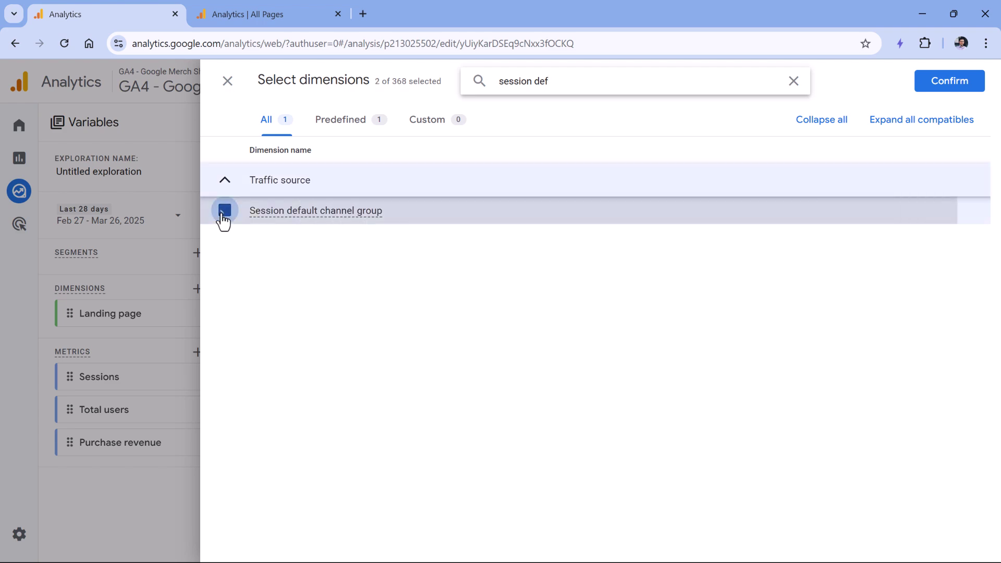
{"action": "left_click", "coordinate": [937, 86]}
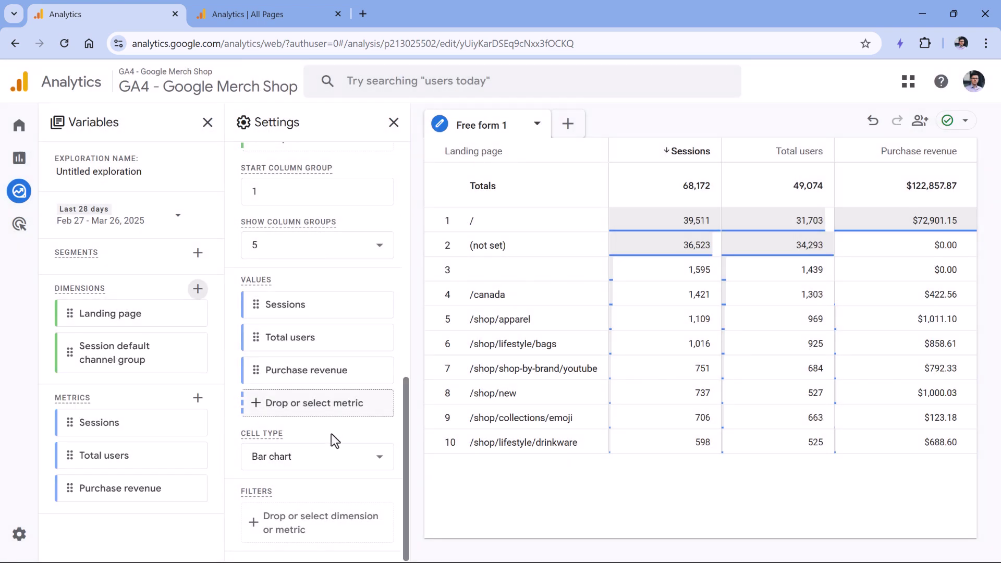
Filter the table to Session default channel group exactly matches Organic Search, and remove that filter after viewing the filtered landing pages
{"action": "left_click", "coordinate": [317, 528]}
{"action": "left_click", "coordinate": [412, 365]}
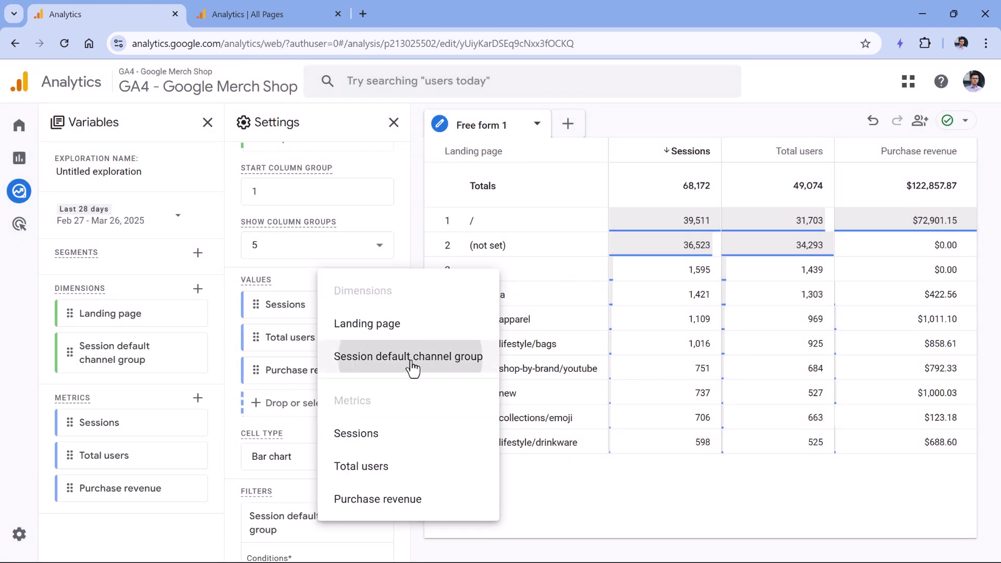
{"action": "scroll", "coordinate": [380, 335], "scroll_direction": "down", "scroll_amount": 5}
{"action": "left_click", "coordinate": [376, 404]}
{"action": "left_click", "coordinate": [297, 222]}
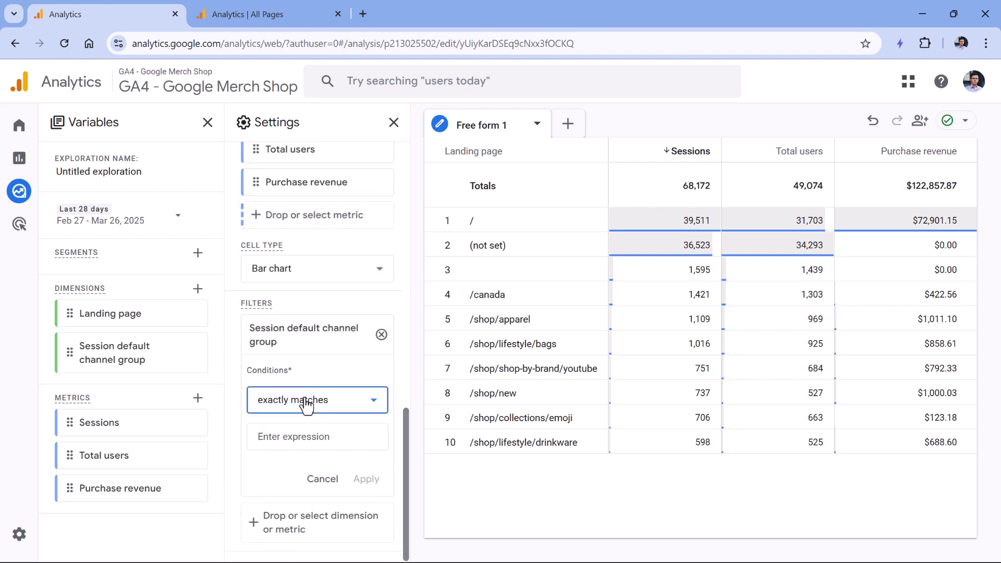
{"action": "left_click", "coordinate": [313, 436]}
{"action": "left_click", "coordinate": [304, 313]}
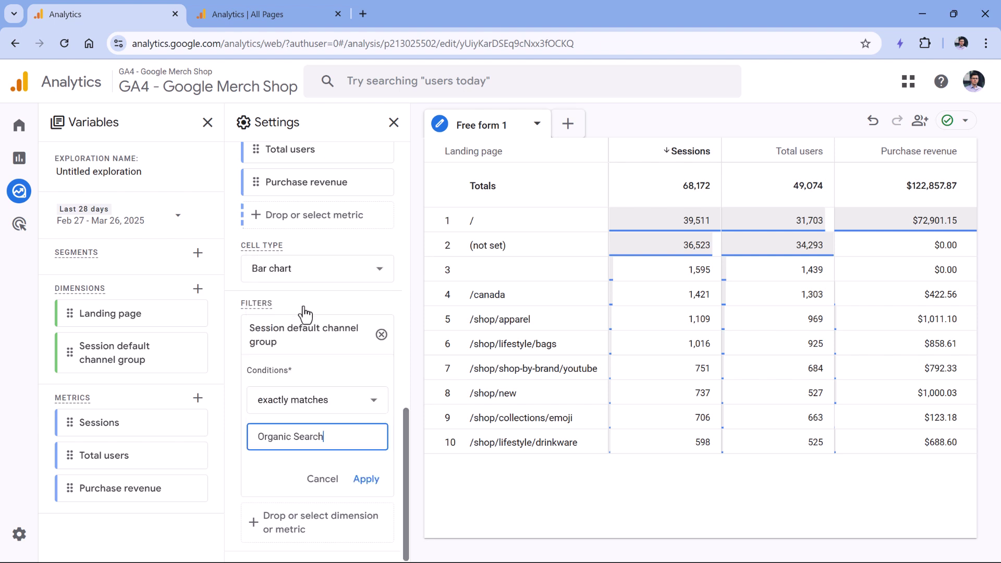
{"action": "left_click", "coordinate": [367, 481]}
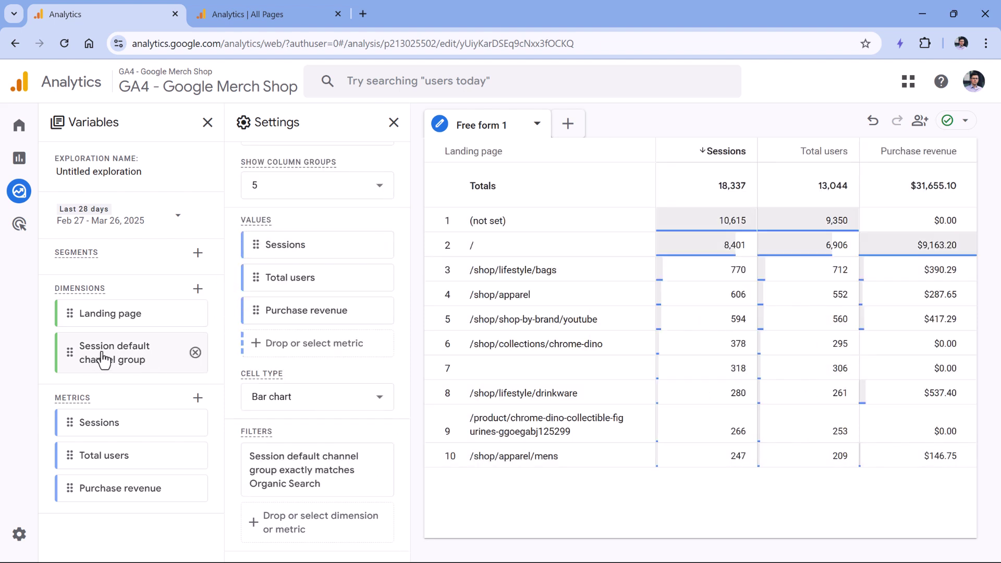
{"action": "mouse_move", "coordinate": [147, 373]}
{"action": "left_click", "coordinate": [381, 469]}
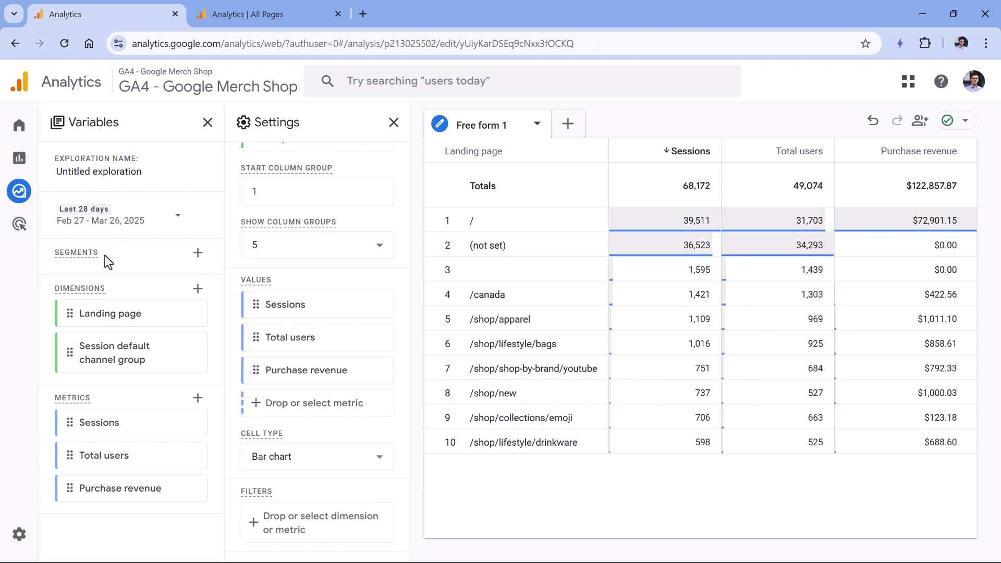
Start a new custom session segment with a condition based on Session default channel group
{"action": "left_click", "coordinate": [198, 253]}
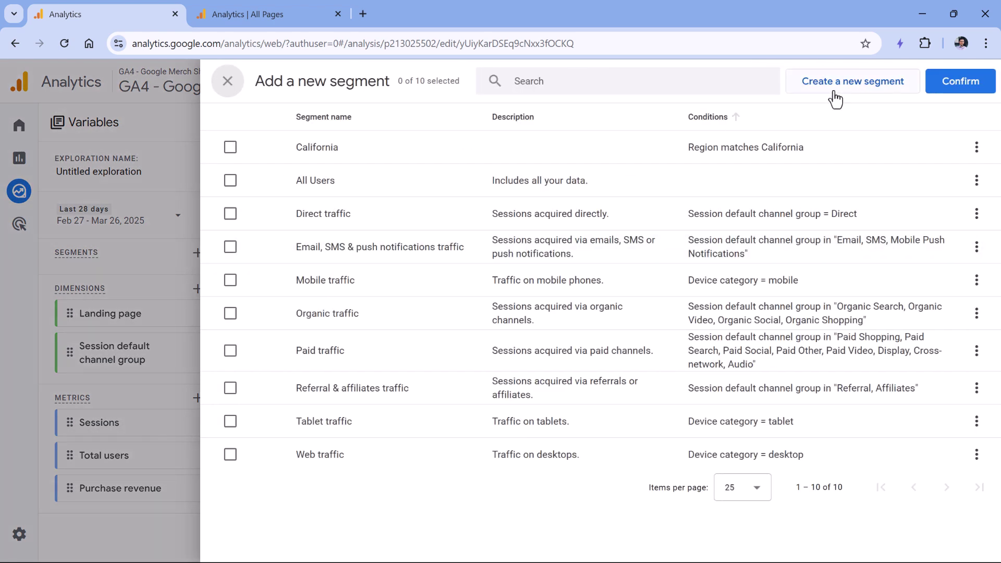
{"action": "left_click", "coordinate": [859, 92]}
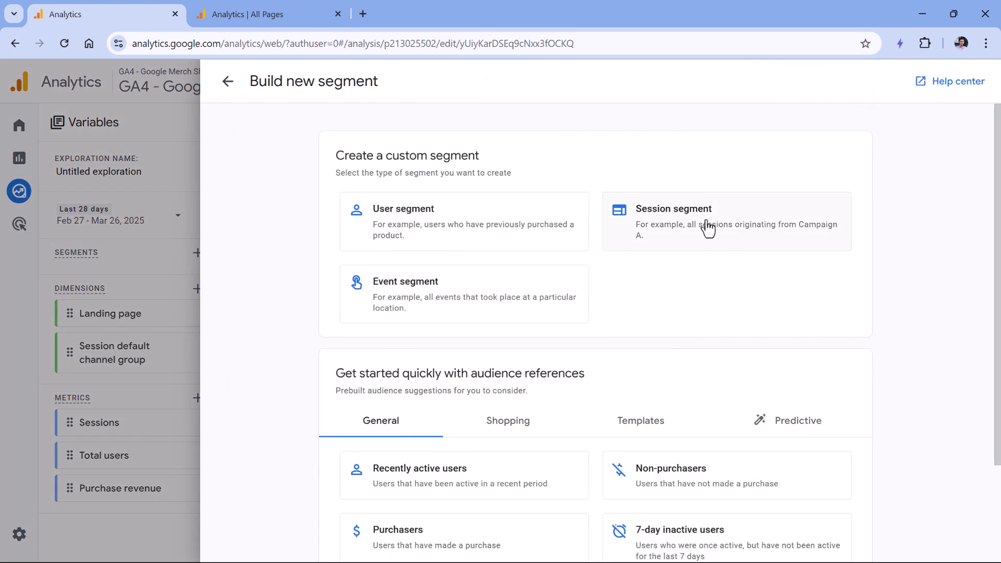
{"action": "left_click", "coordinate": [683, 233]}
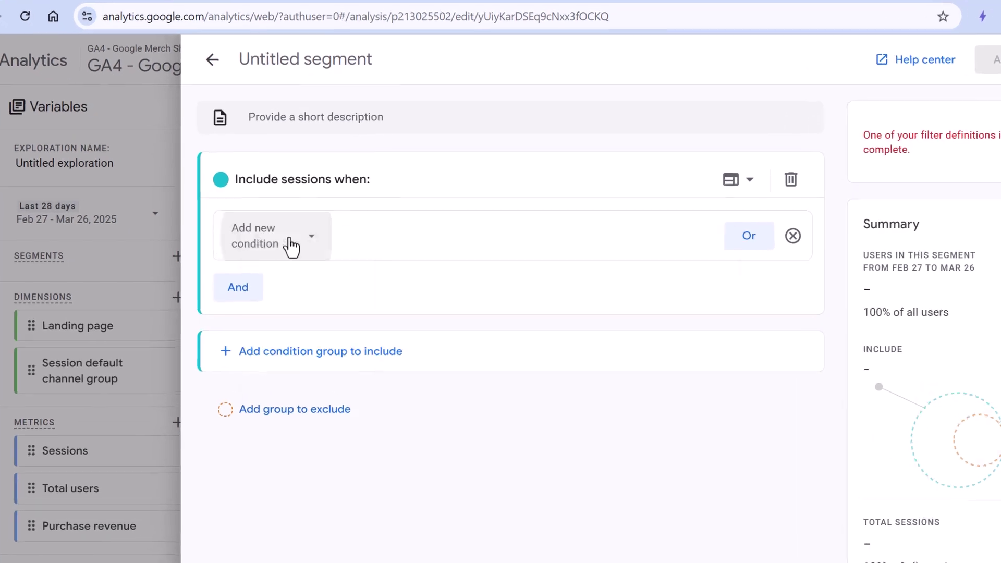
{"action": "left_click", "coordinate": [265, 234]}
{"action": "type", "text": "session"}
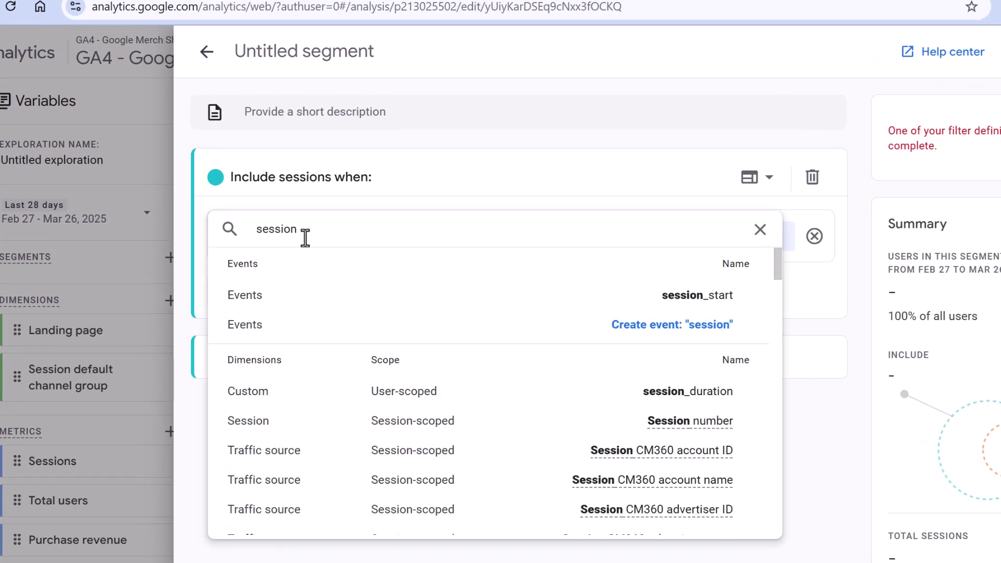
{"action": "type", "text": " def"}
{"action": "left_click", "coordinate": [480, 363]}
{"action": "left_click", "coordinate": [376, 252]}
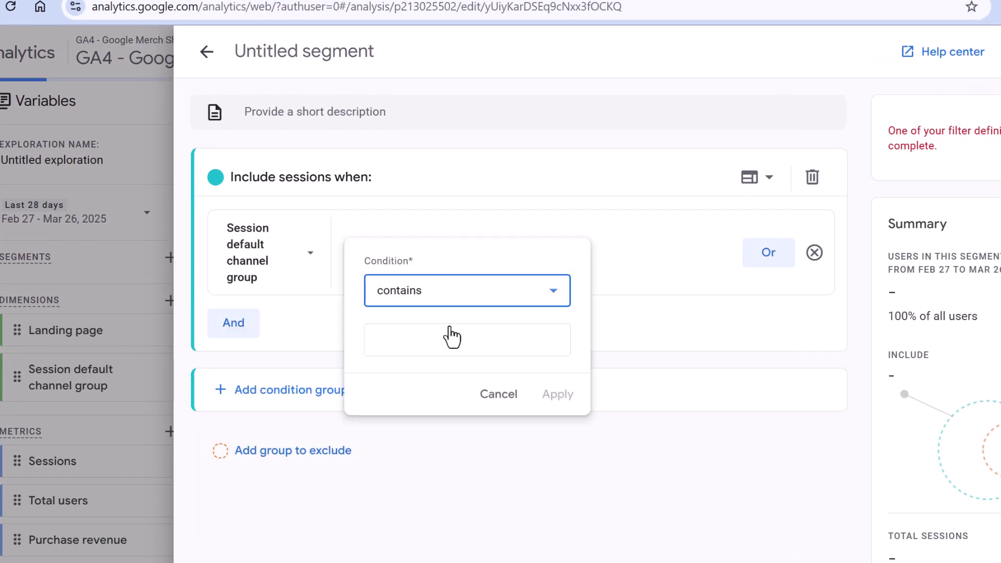
{"action": "scroll", "coordinate": [420, 460], "scroll_direction": "down", "scroll_amount": 2}
{"action": "left_click", "coordinate": [436, 418]}
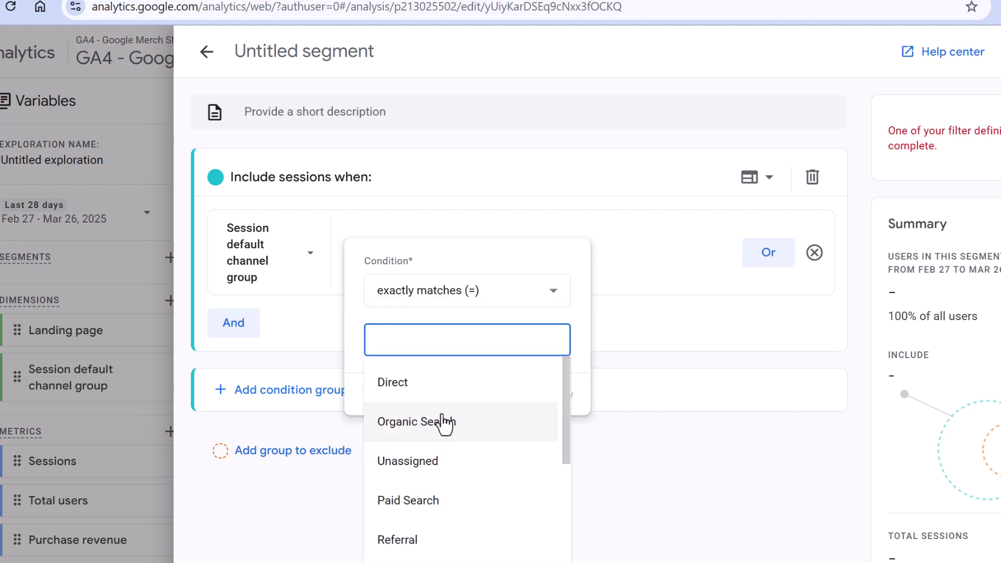
{"action": "left_click", "coordinate": [442, 424]}
{"action": "left_click", "coordinate": [268, 49]}
Name the new session segment "organic search"
{"action": "left_click", "coordinate": [235, 58]}
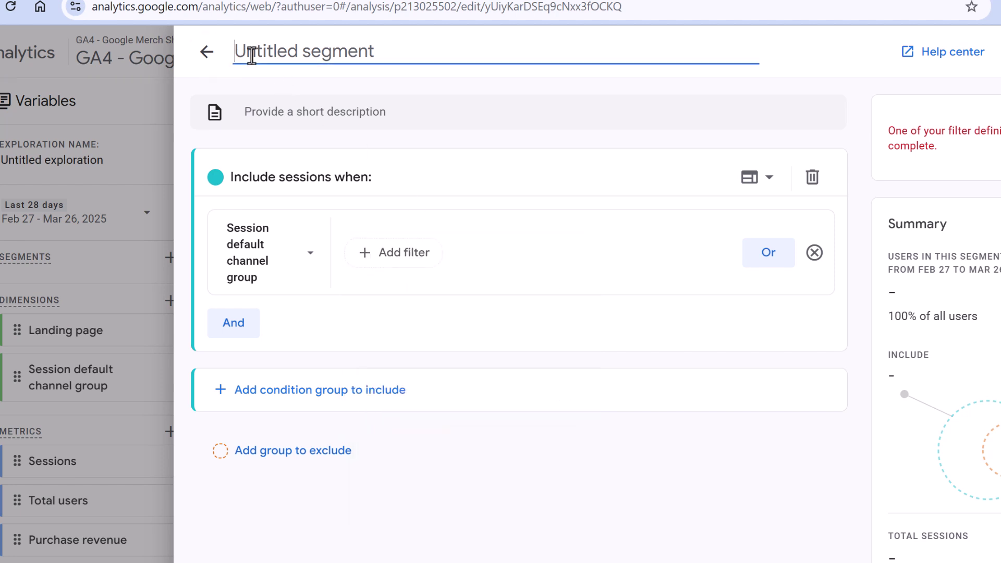
{"action": "type", "text": "organic se"}
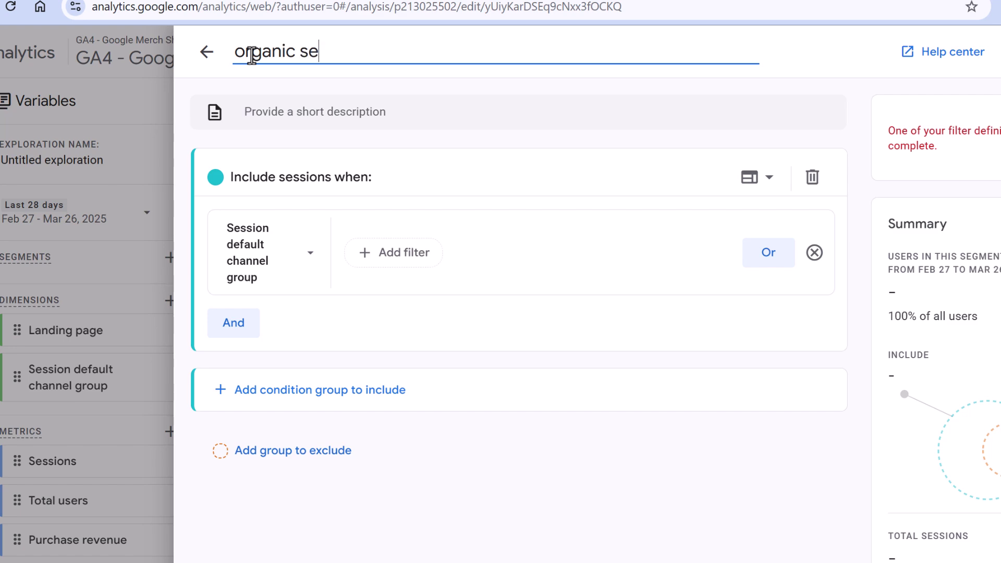
{"action": "type", "text": "arch"}
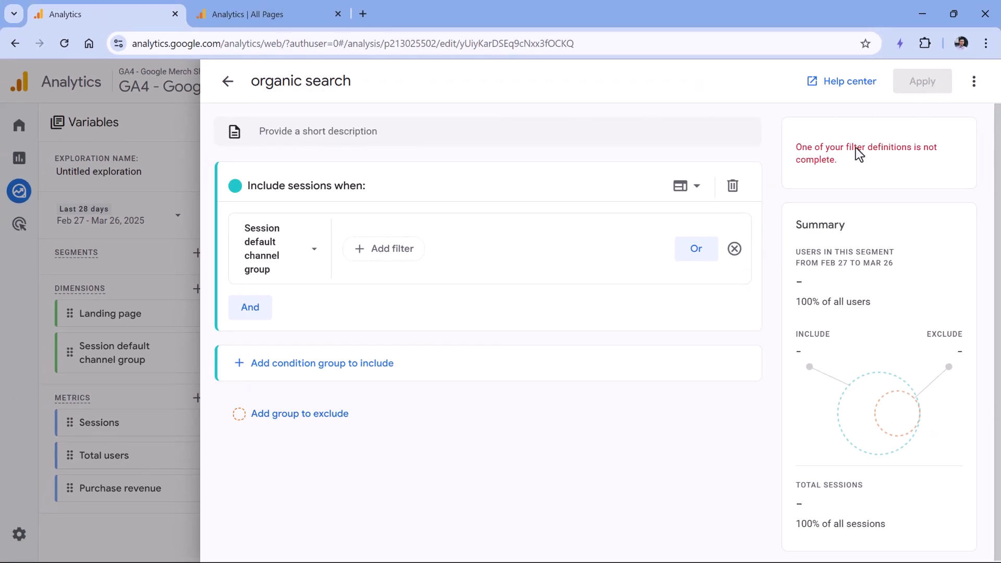
Set the segment's channel group condition to exactly matches (=) Organic Search, and apply the segment to the exploration
{"action": "left_click", "coordinate": [379, 252]}
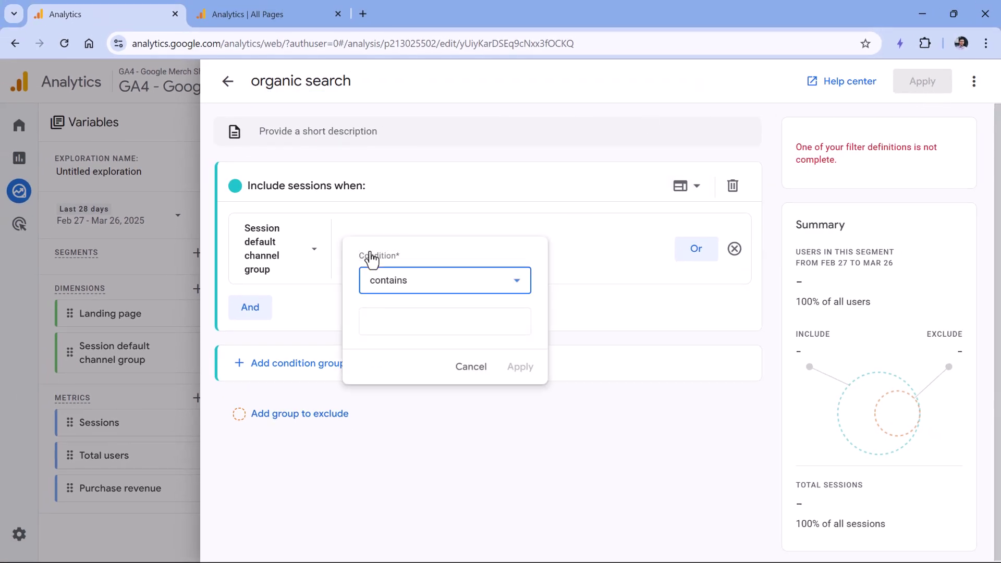
{"action": "left_click", "coordinate": [421, 284]}
{"action": "scroll", "coordinate": [421, 341], "scroll_direction": "down", "scroll_amount": 1}
{"action": "left_click", "coordinate": [420, 386]}
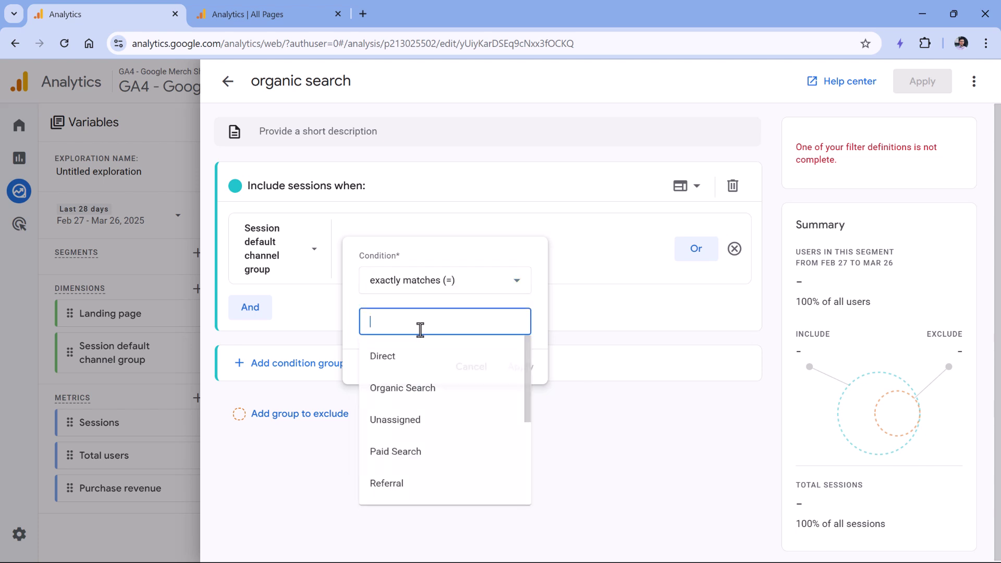
{"action": "left_click", "coordinate": [412, 389]}
{"action": "left_click", "coordinate": [521, 367]}
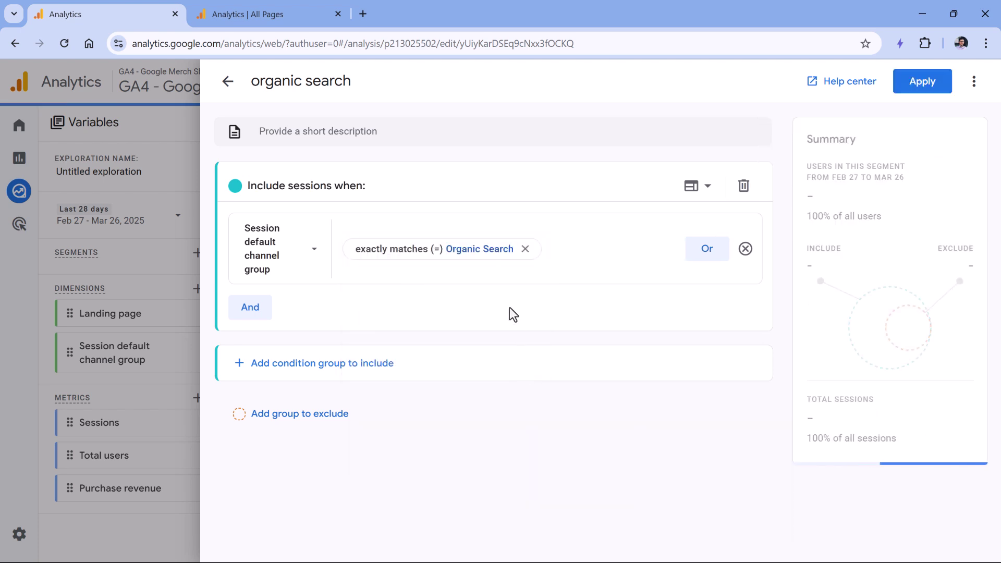
{"action": "left_click", "coordinate": [923, 82]}
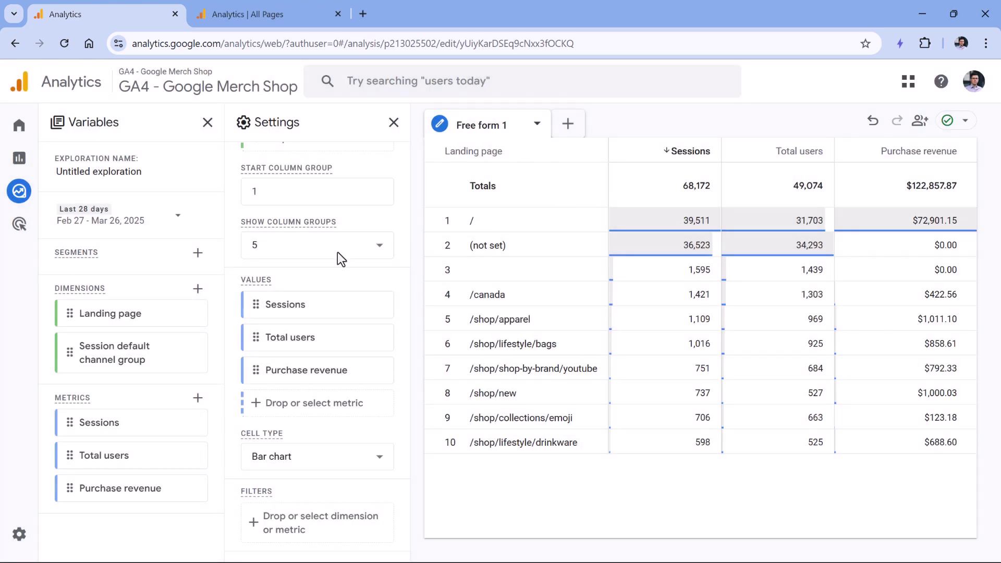